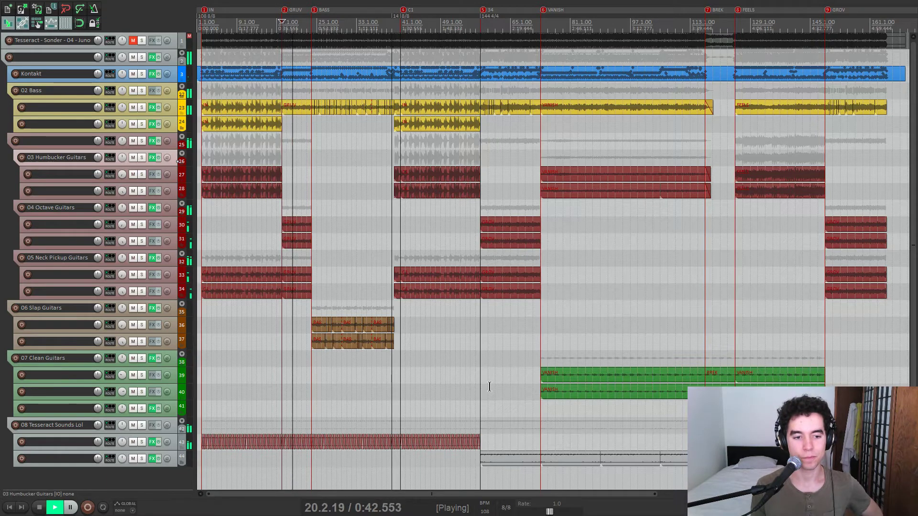
Stop playback and place the edit cursor at the GRUV marker.
key(space)
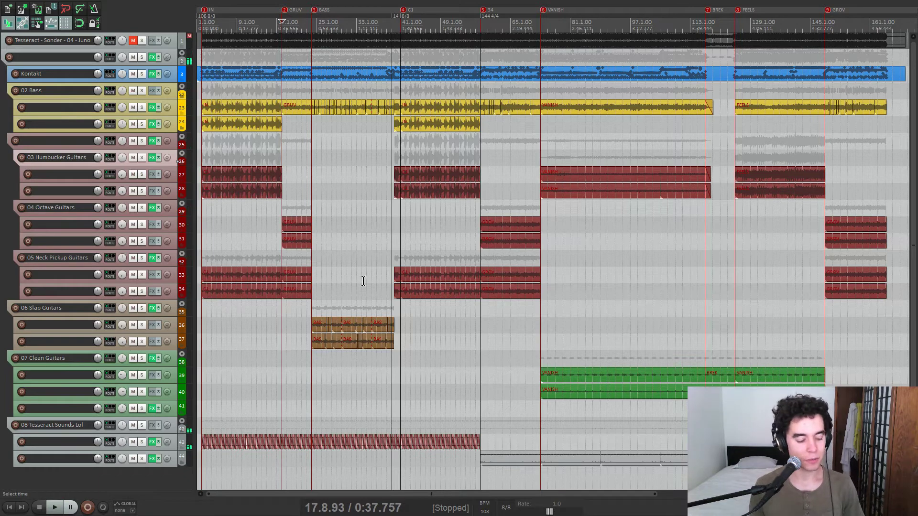
key(Home)
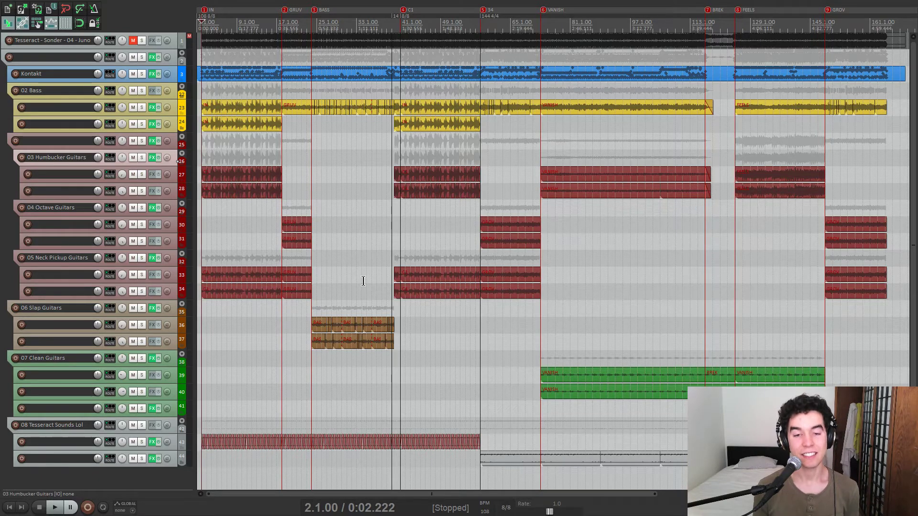
scroll(364, 280, up, 6)
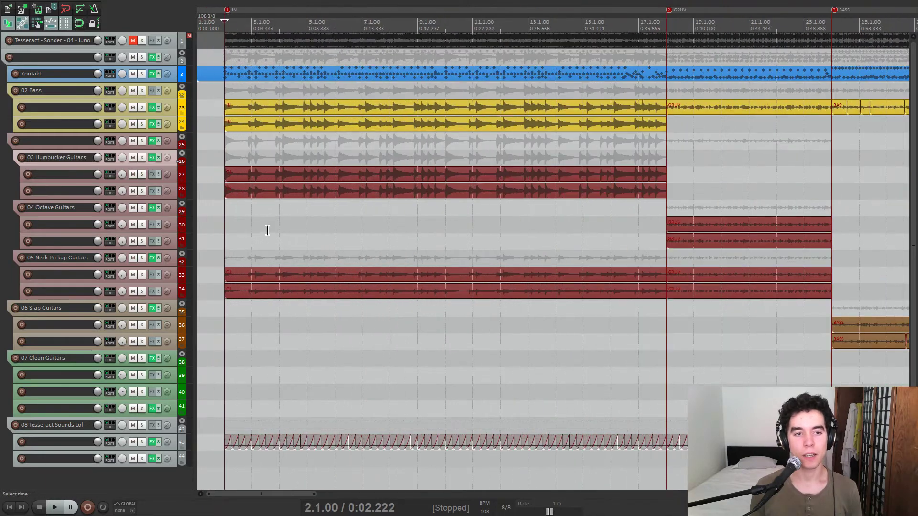
scroll(287, 237, down, 4)
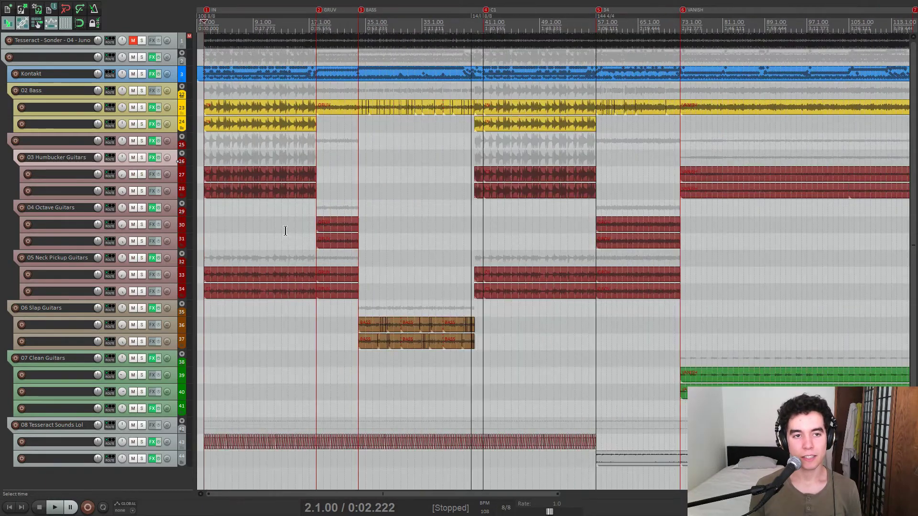
click(317, 147)
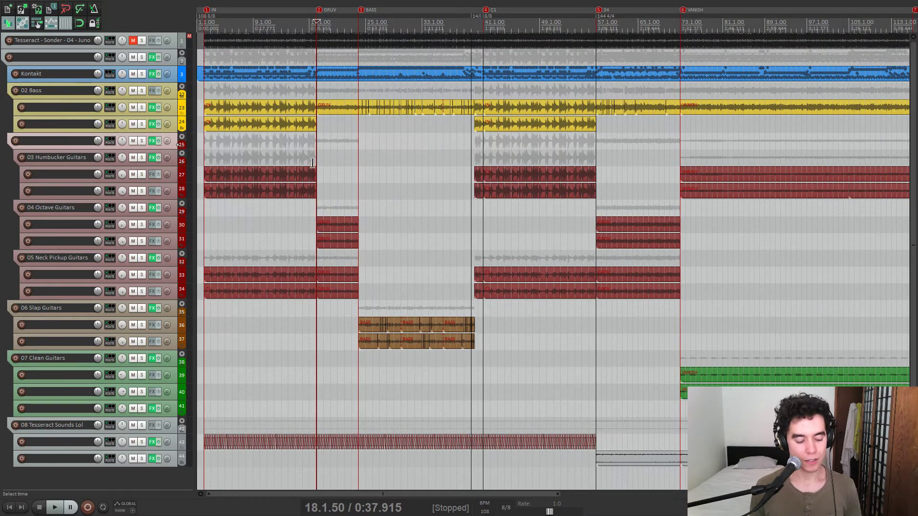
Show the mixer and open track 2's effects chain at the JW BG-Mix plugin.
key(ctrl+m)
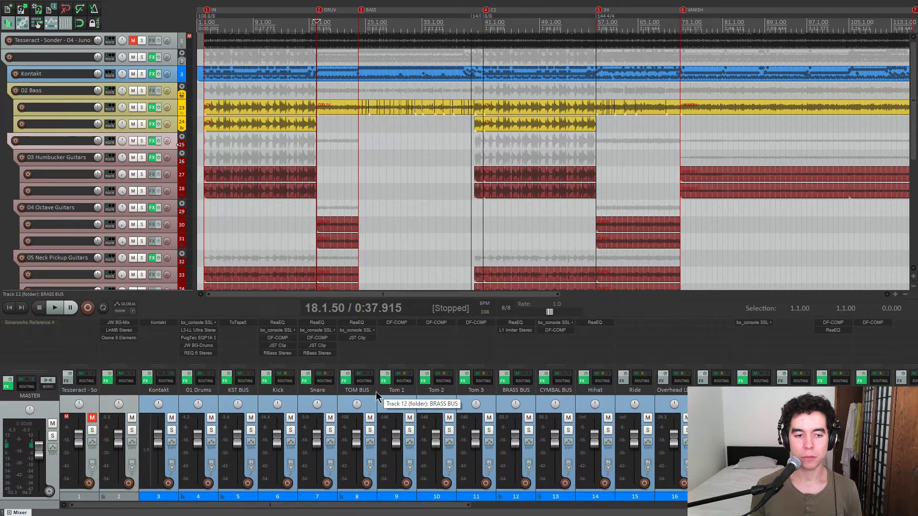
click(109, 386)
drag(178, 38, 531, 67)
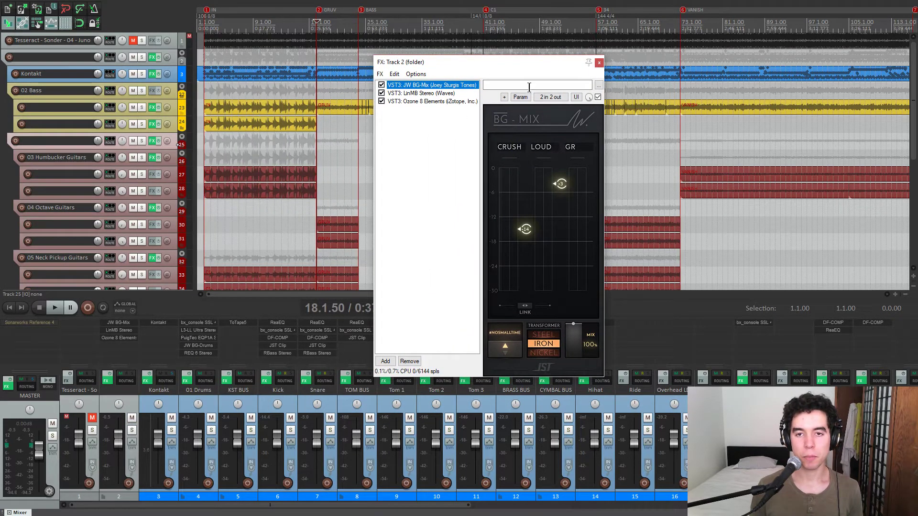
drag(529, 62, 526, 57)
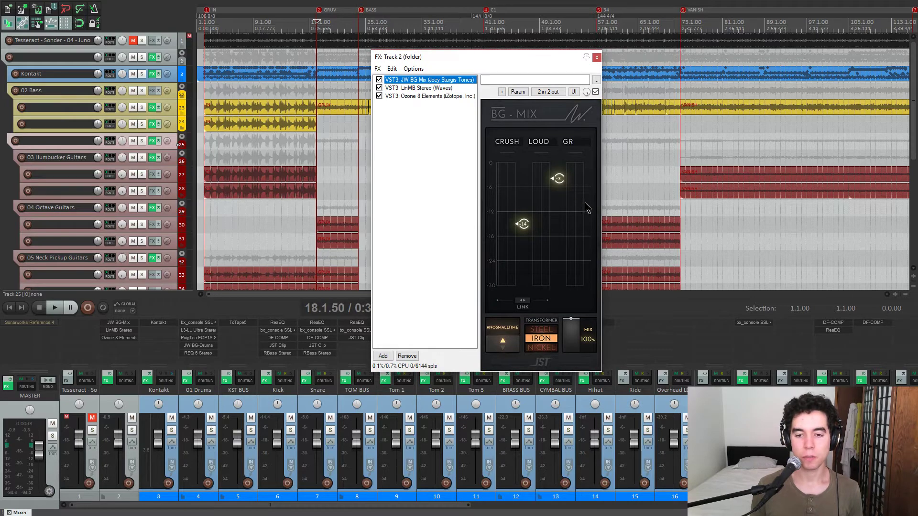
Play the GRUV section briefly to examine BG-Mix's Crush and Loud levels.
key(space)
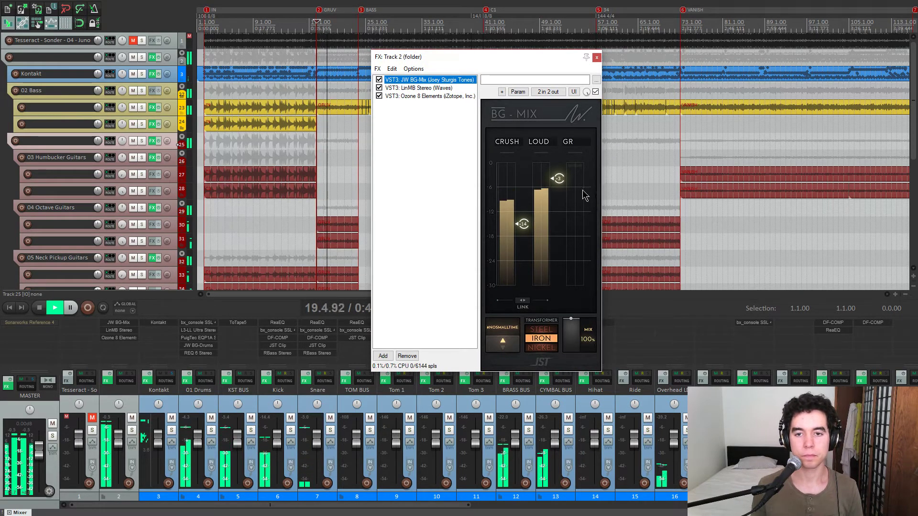
key(space)
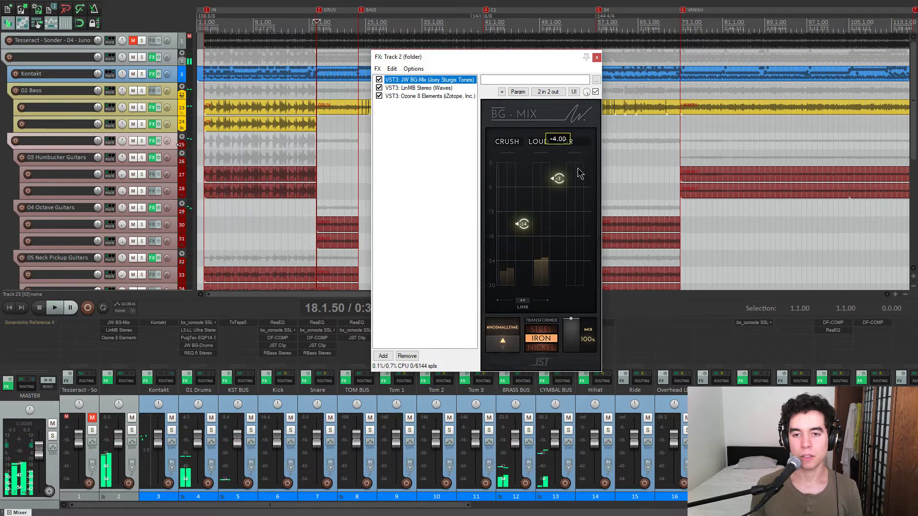
mouse_move(535, 209)
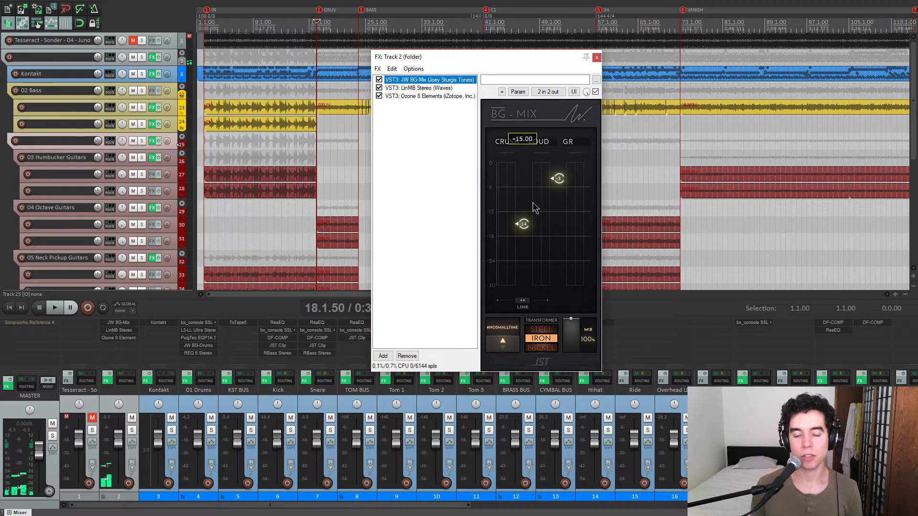
drag(548, 61, 547, 65)
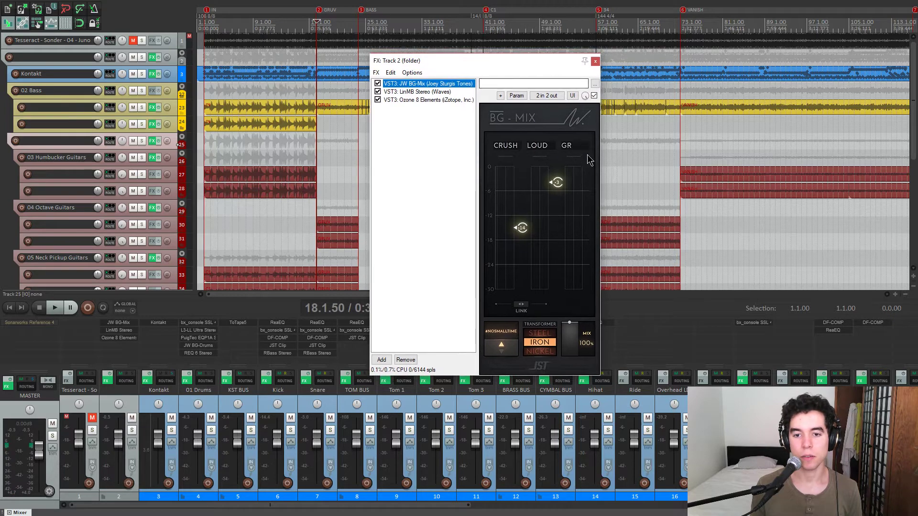
Show the LinMB Stereo plugin in track 2's chain and examine its band settings.
click(425, 91)
drag(474, 61, 470, 64)
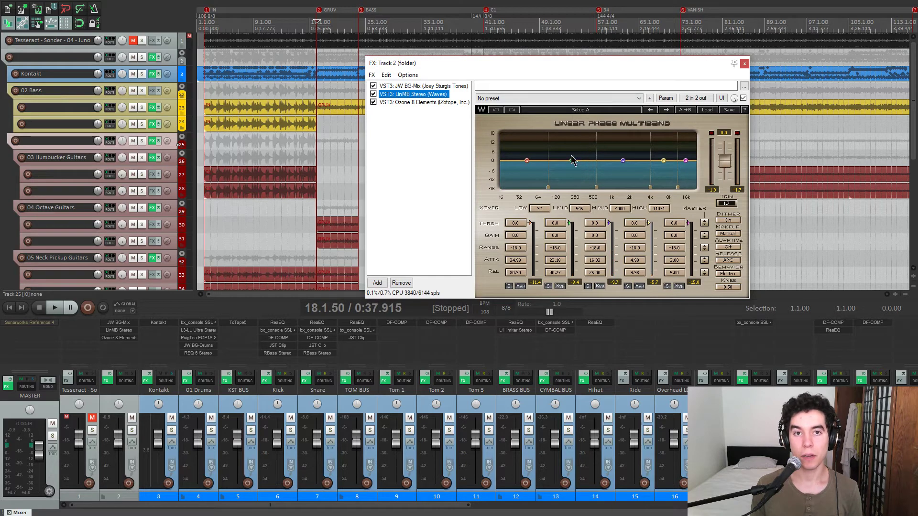
drag(555, 63, 554, 94)
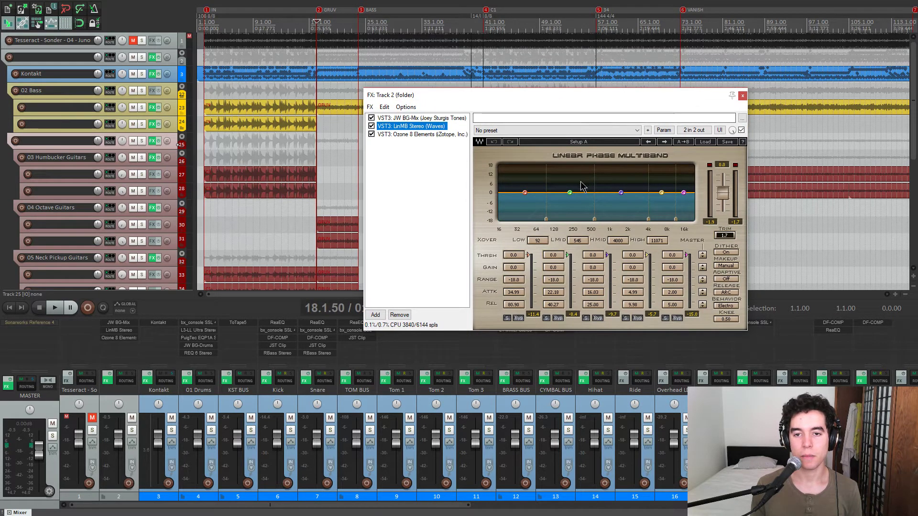
drag(564, 98, 565, 95)
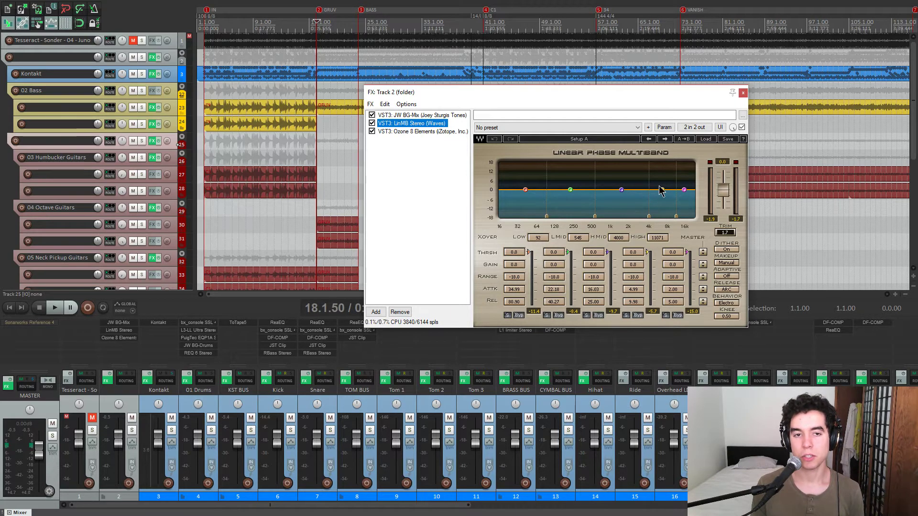
drag(629, 97, 630, 68)
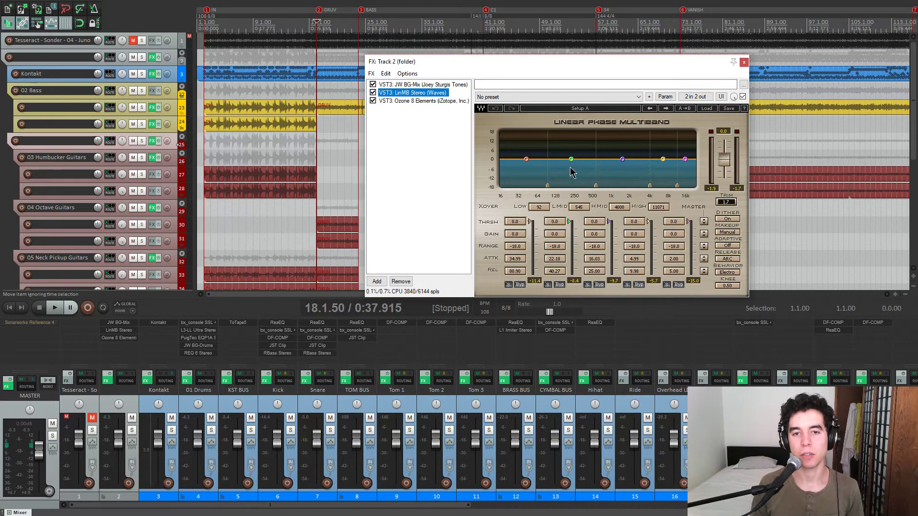
Play from the start of the GRUV section to examine how the multiband compressor reacts.
click(321, 57)
key(space)
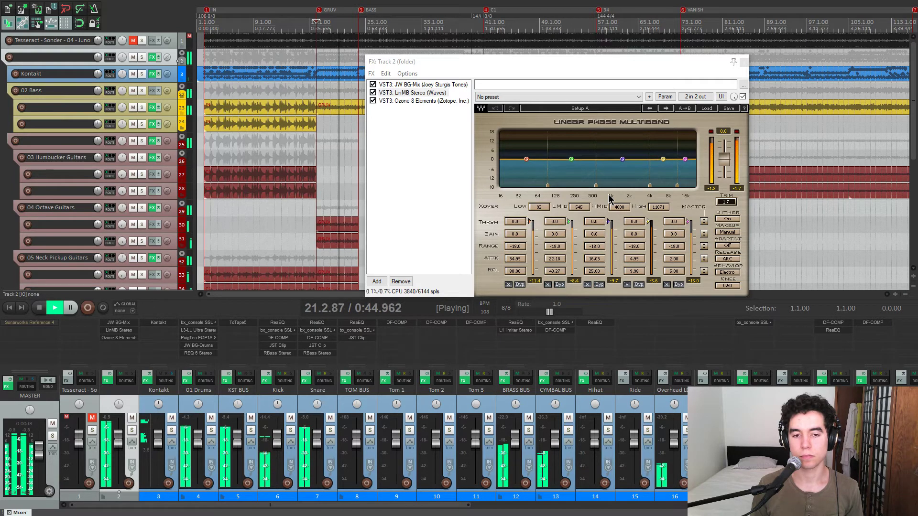
key(space)
drag(503, 61, 506, 59)
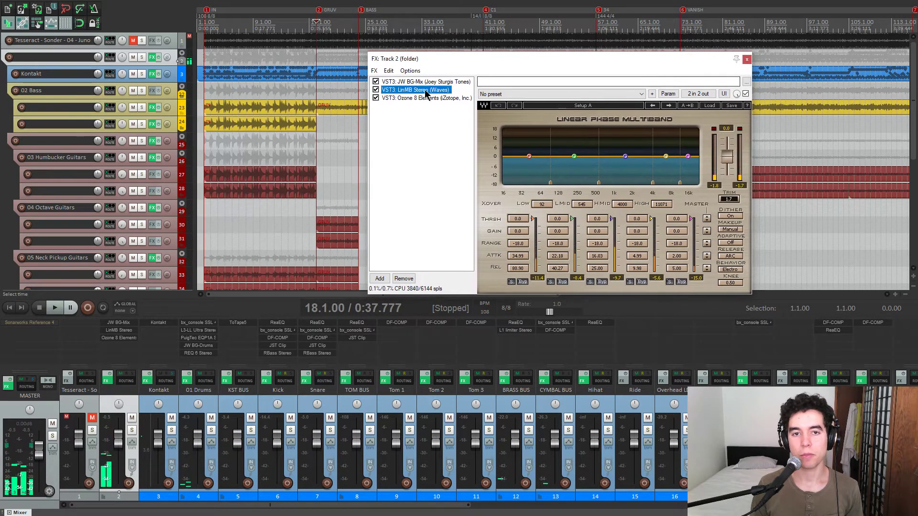
drag(436, 60, 433, 64)
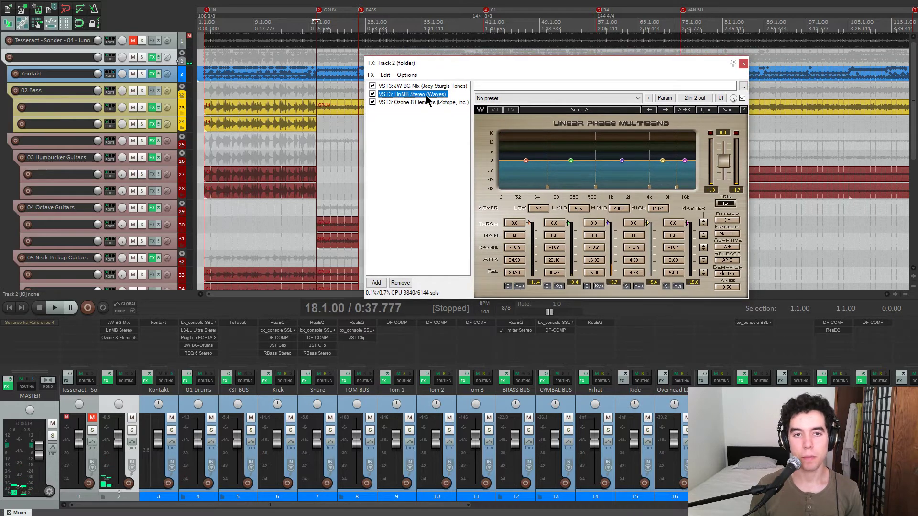
Show the Ozone 8 Elements Maximizer in track 2's chain and examine its threshold and ceiling.
click(415, 102)
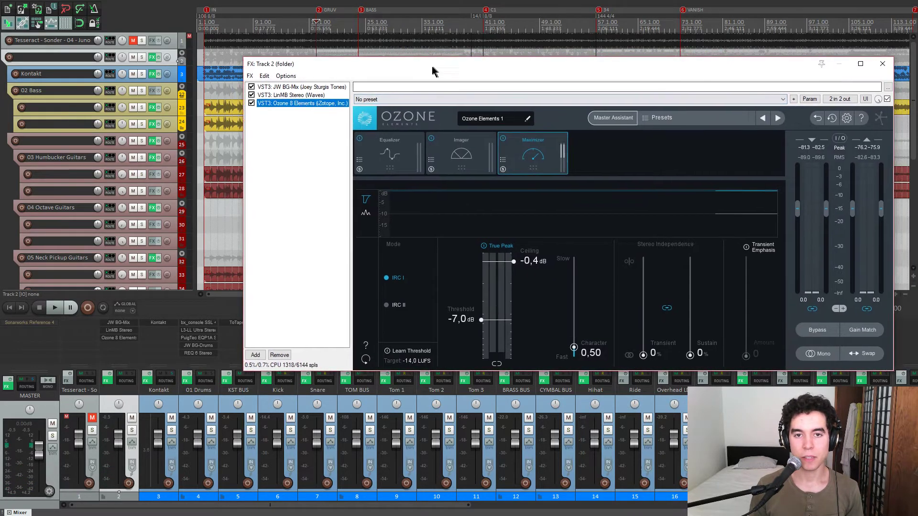
drag(433, 68, 389, 67)
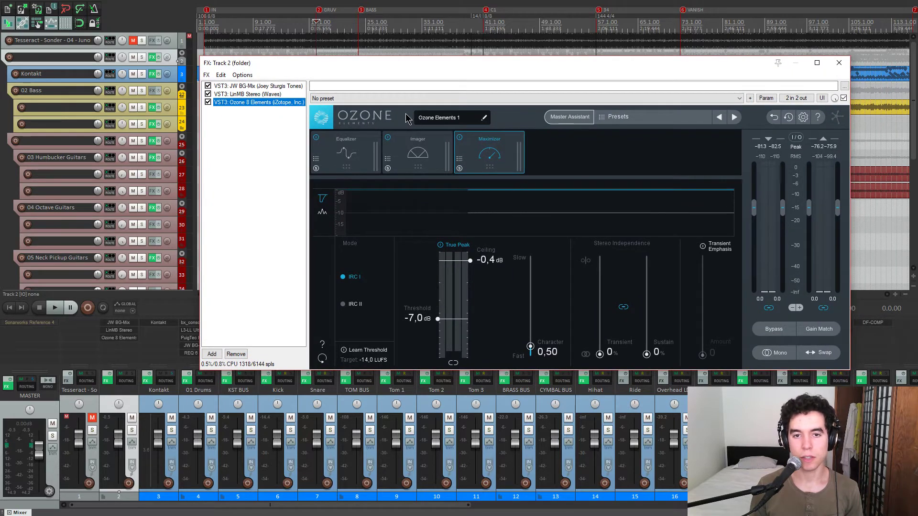
drag(453, 71, 450, 73)
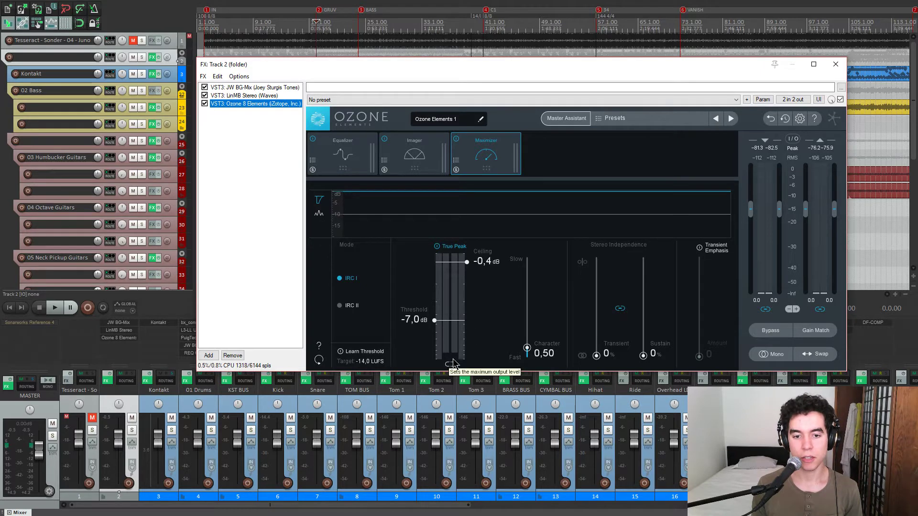
Play the GRUV section to examine the Maximizer's gain reduction and output levels.
key(space)
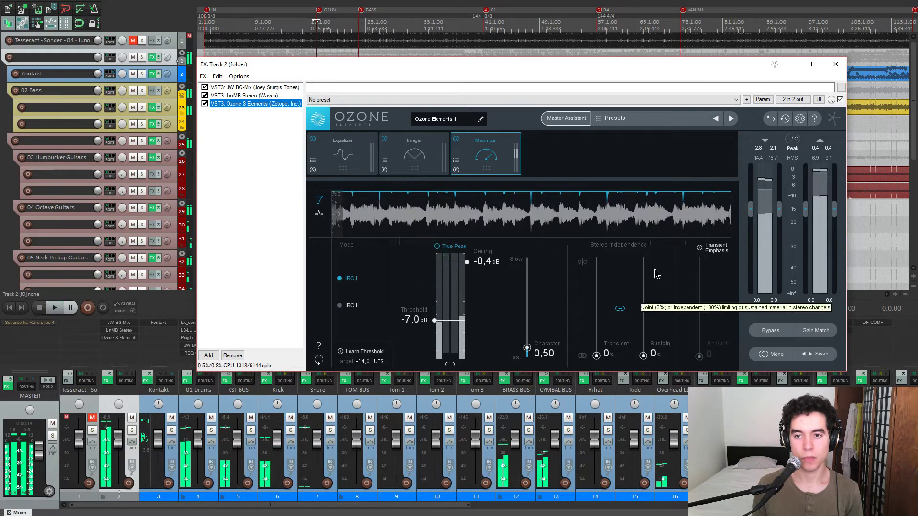
key(space)
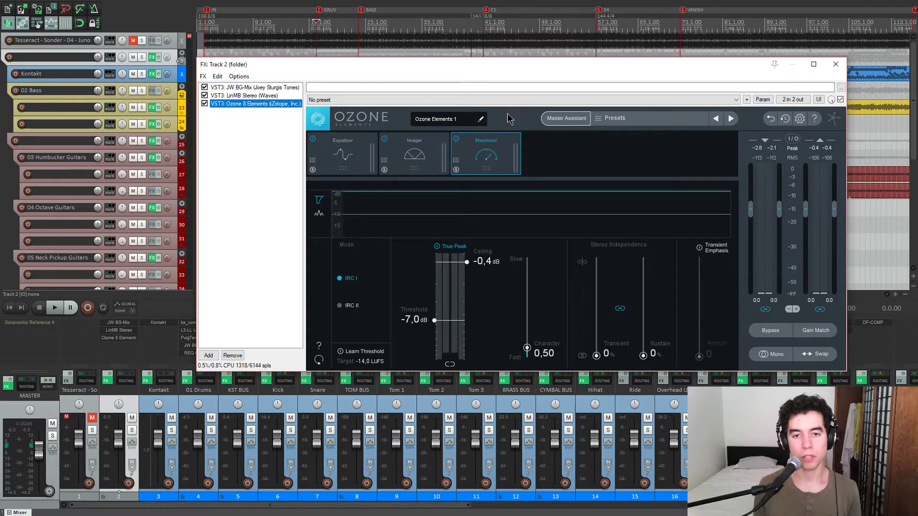
drag(533, 69, 535, 64)
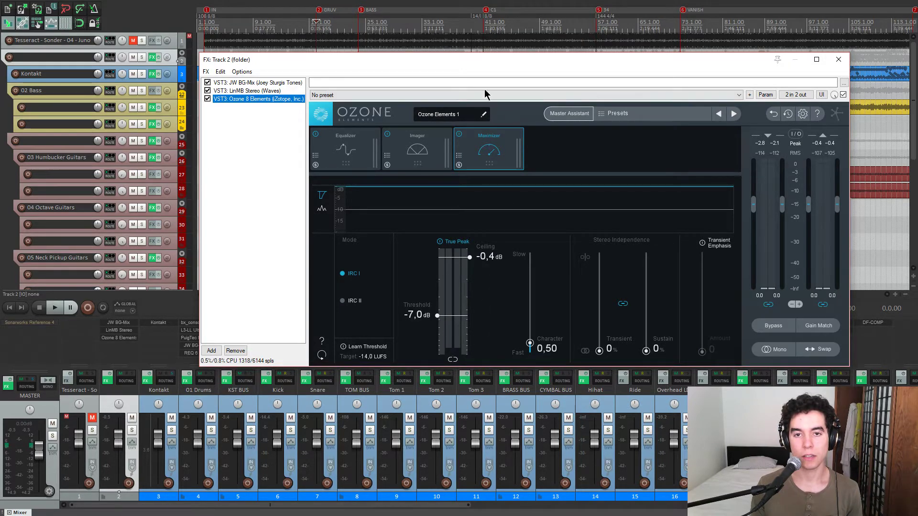
drag(499, 64, 495, 65)
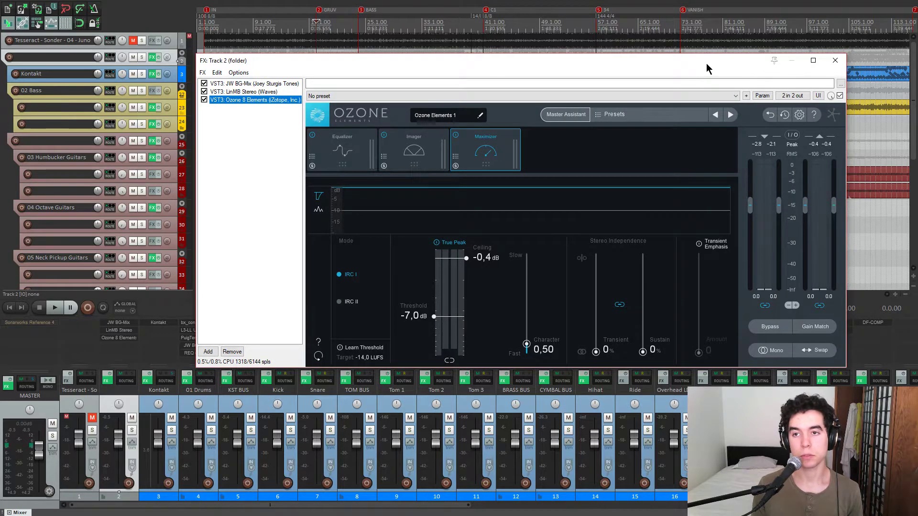
drag(706, 64, 711, 61)
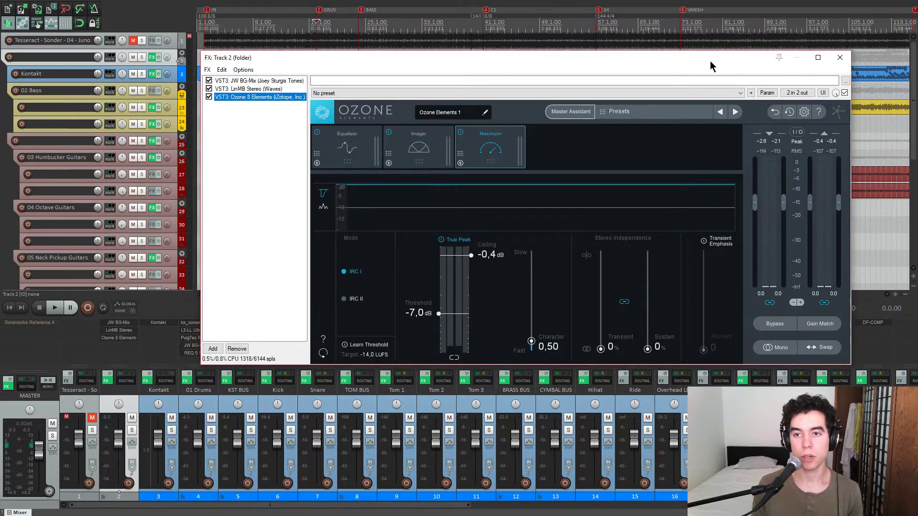
Close track 2's effects chain and look over the 01 Drums bus and the track list.
click(831, 57)
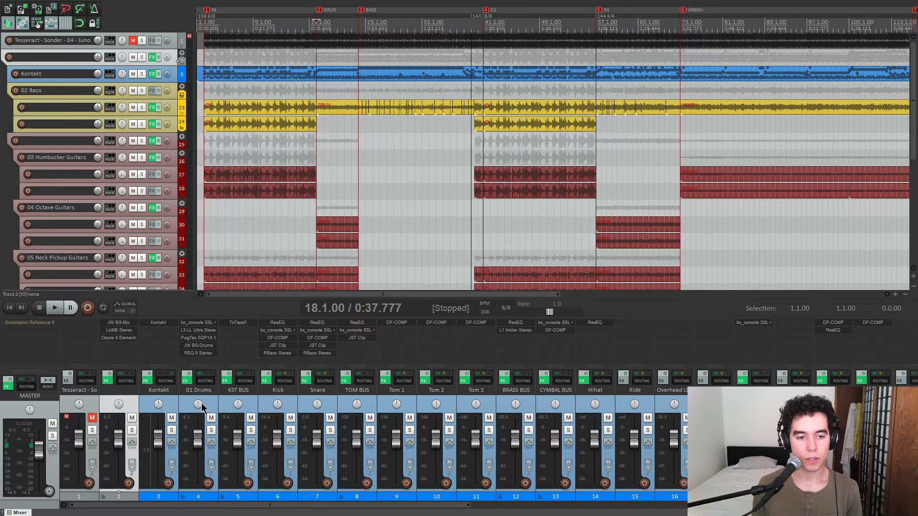
click(211, 431)
click(211, 431)
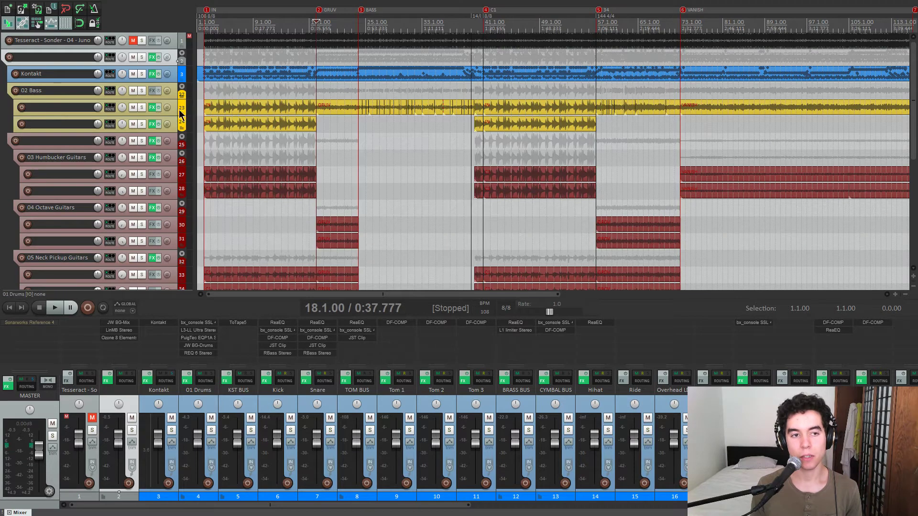
scroll(172, 191, down, 7)
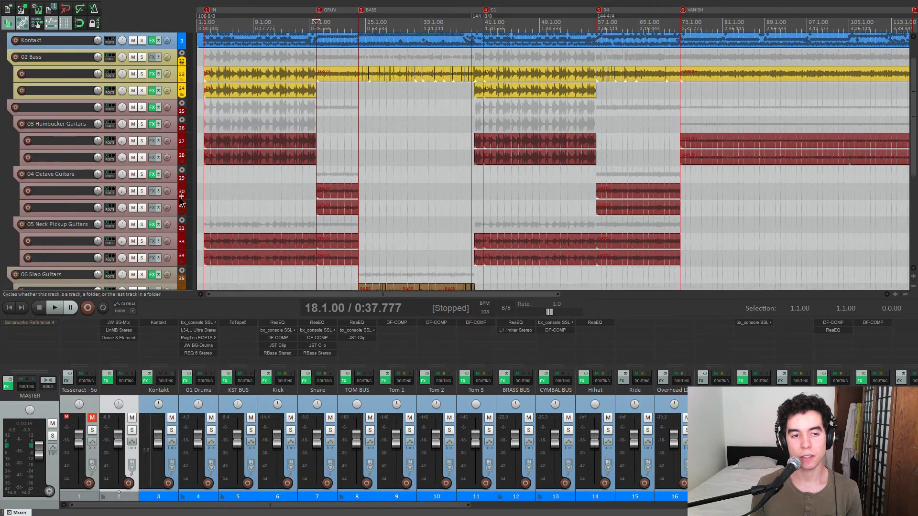
scroll(175, 208, up, 6)
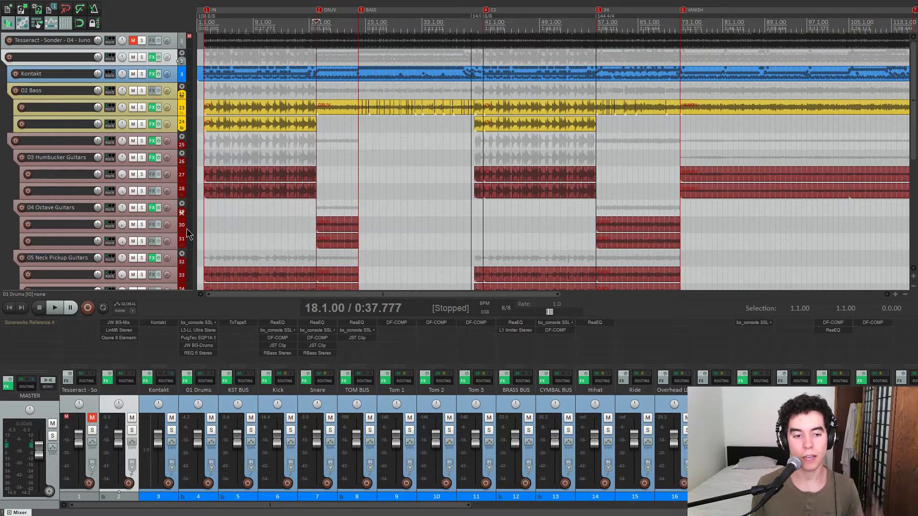
Show the Modern & Massive drum kit in track 3's Kontakt and examine the available kick and snare options.
click(168, 325)
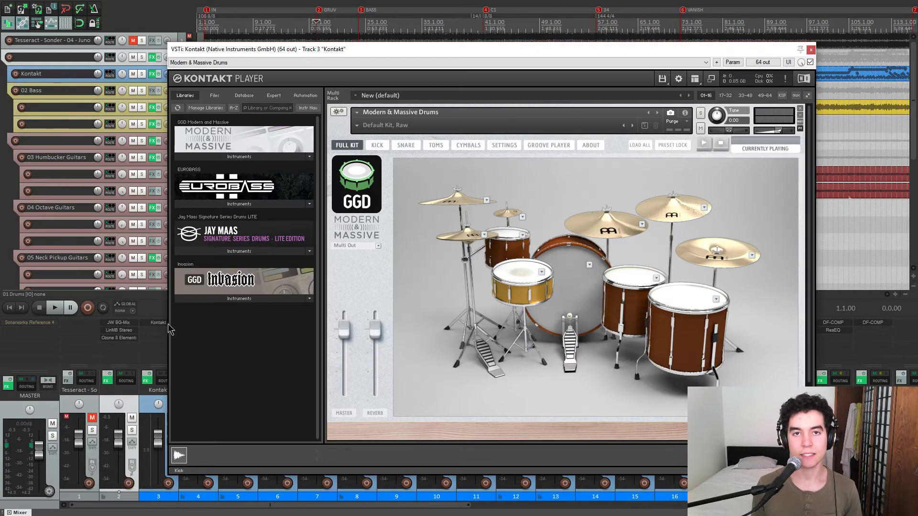
drag(438, 46, 375, 23)
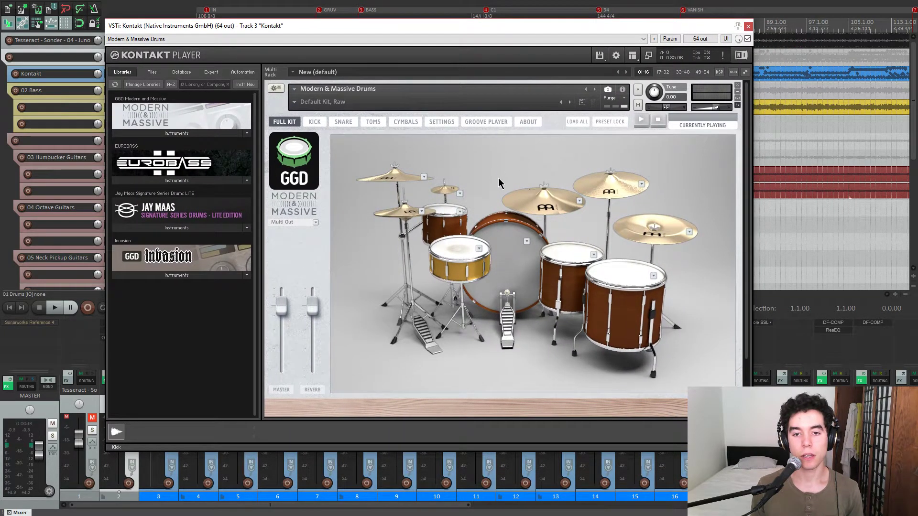
click(526, 241)
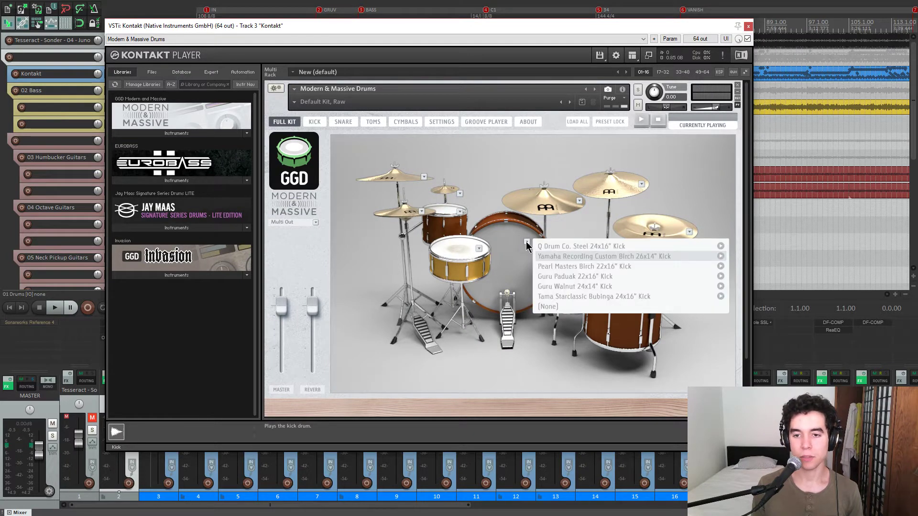
click(479, 249)
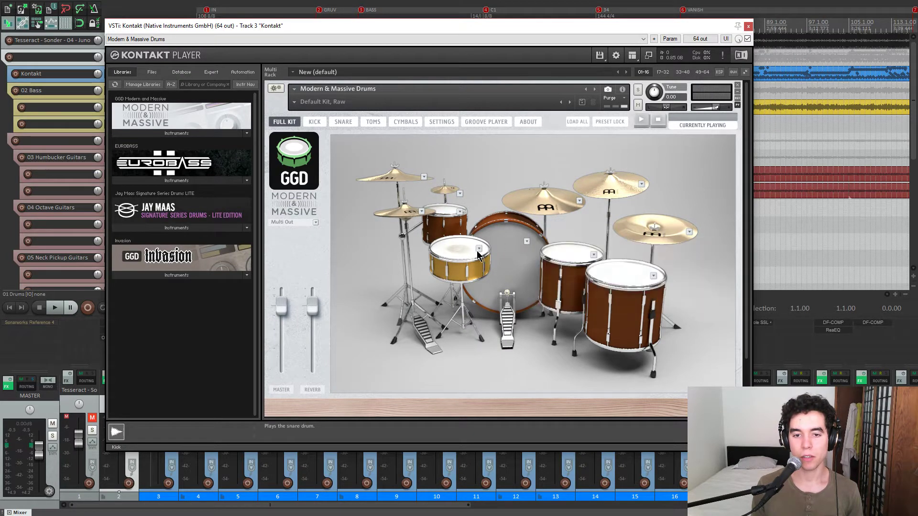
click(478, 249)
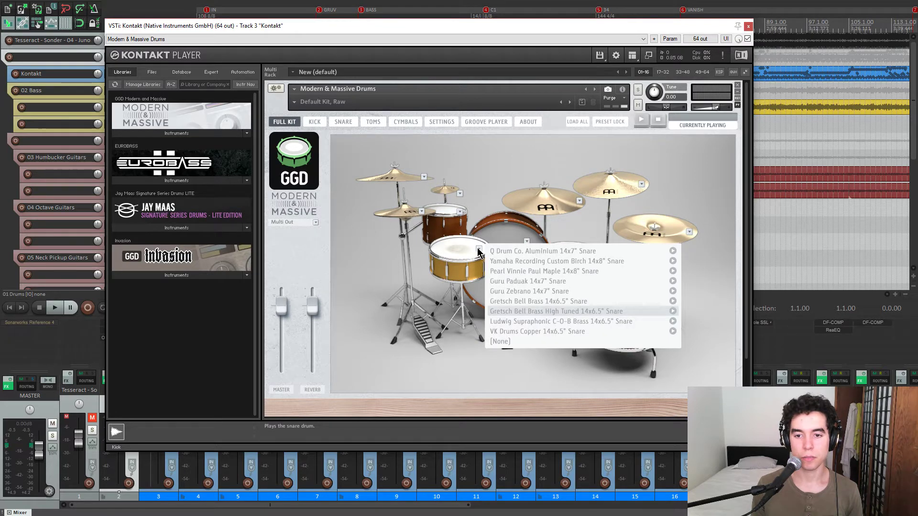
click(479, 250)
Examine which cymbals are selected in the drum kit: hi-hat, crashes, splash, china and ride.
click(422, 212)
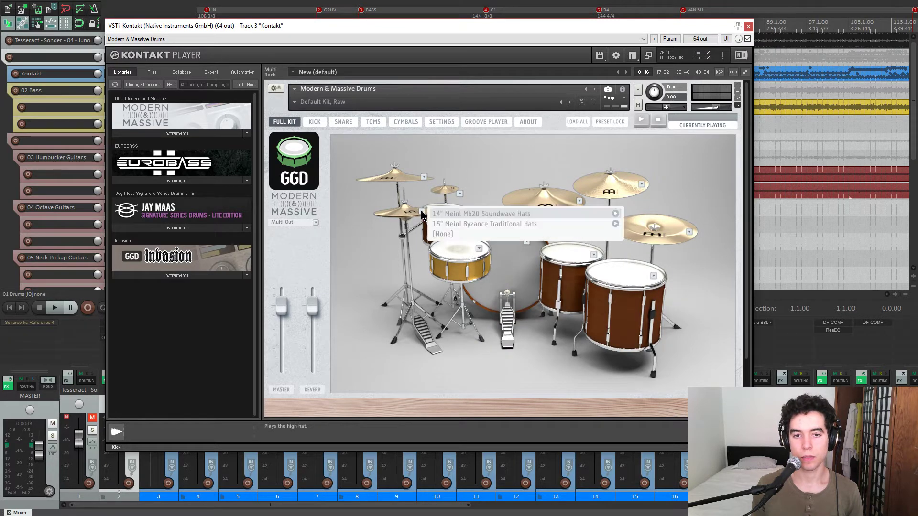
click(422, 213)
click(423, 177)
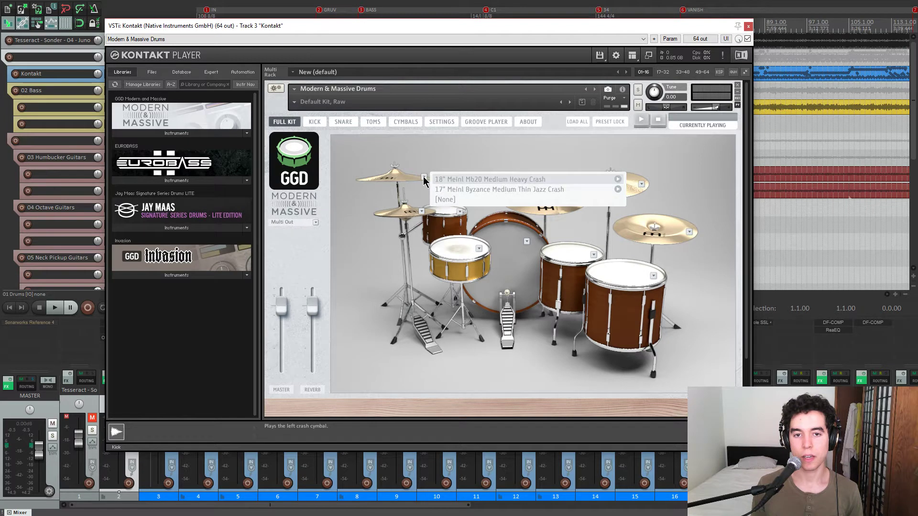
click(423, 177)
click(460, 195)
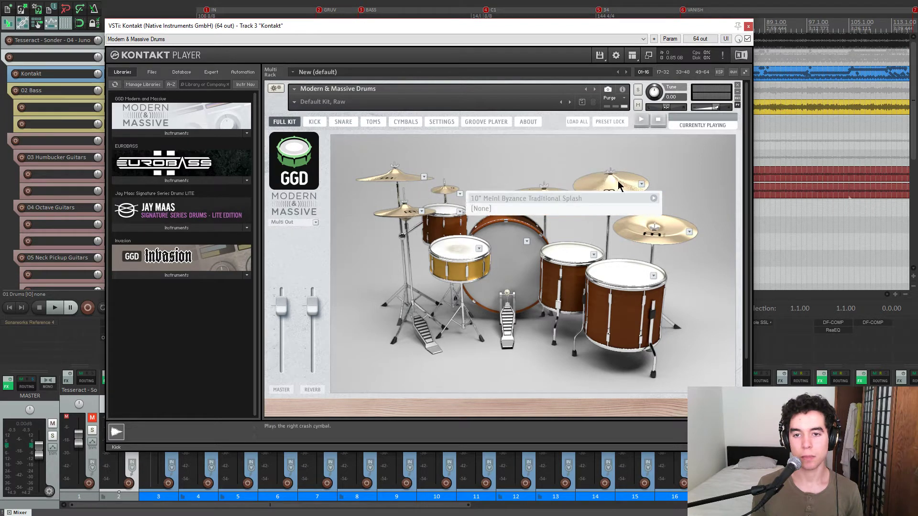
click(641, 185)
click(688, 233)
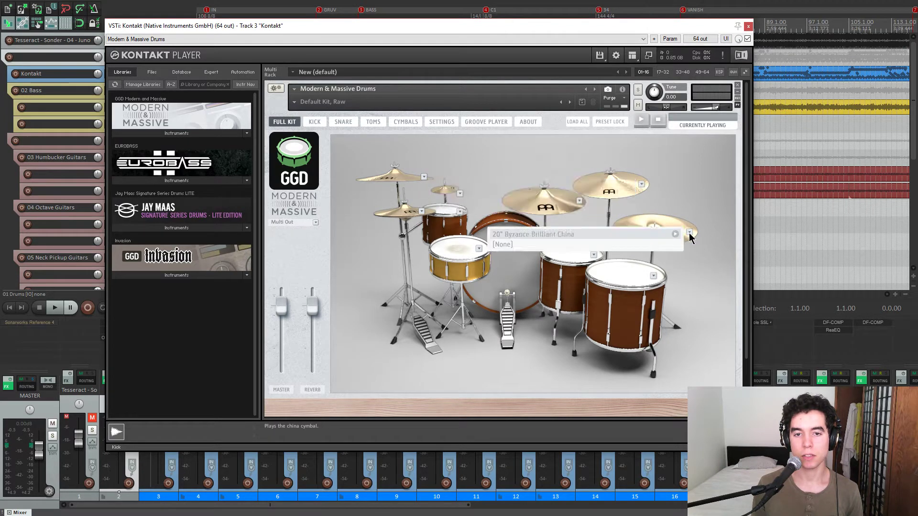
click(579, 202)
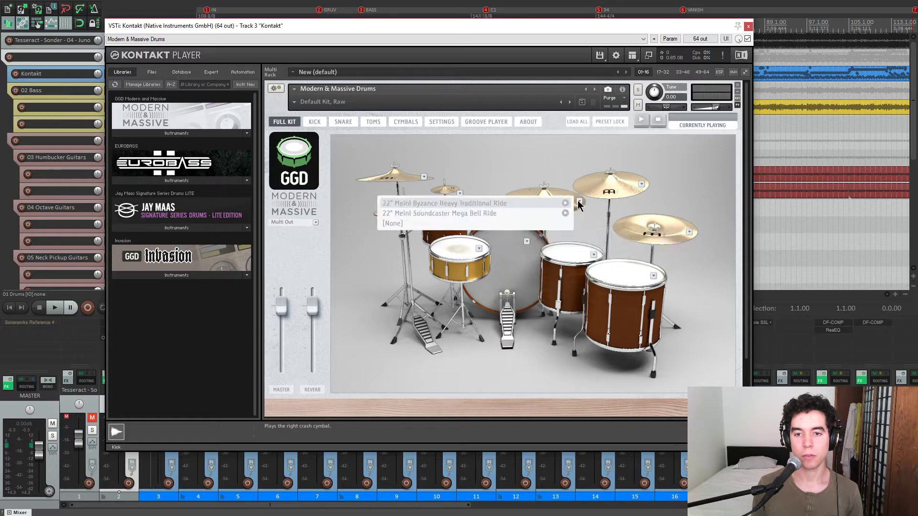
Examine the selected floor toms and rack tom, and close the Kontakt instrument.
click(593, 255)
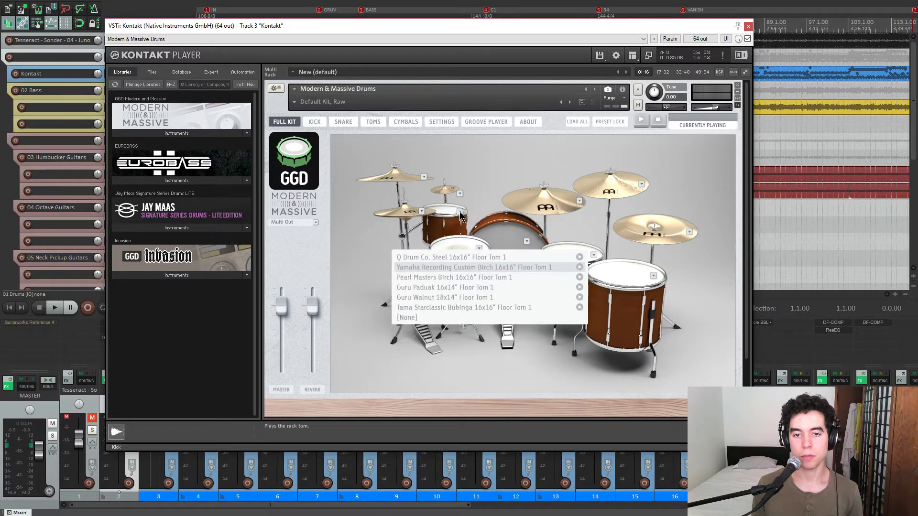
click(654, 277)
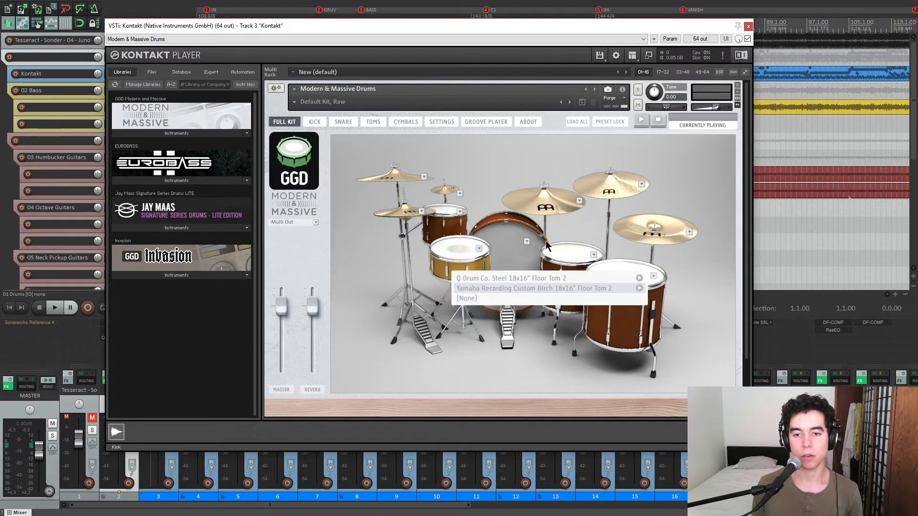
click(460, 212)
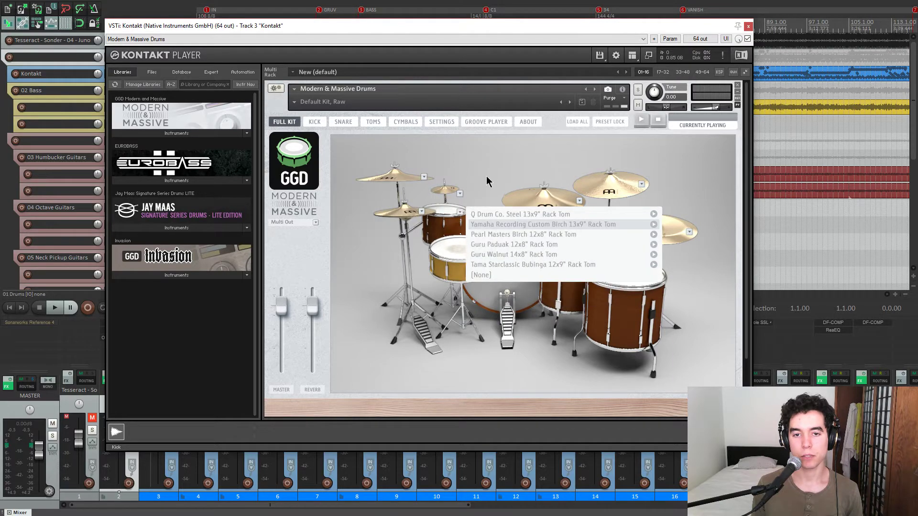
click(749, 26)
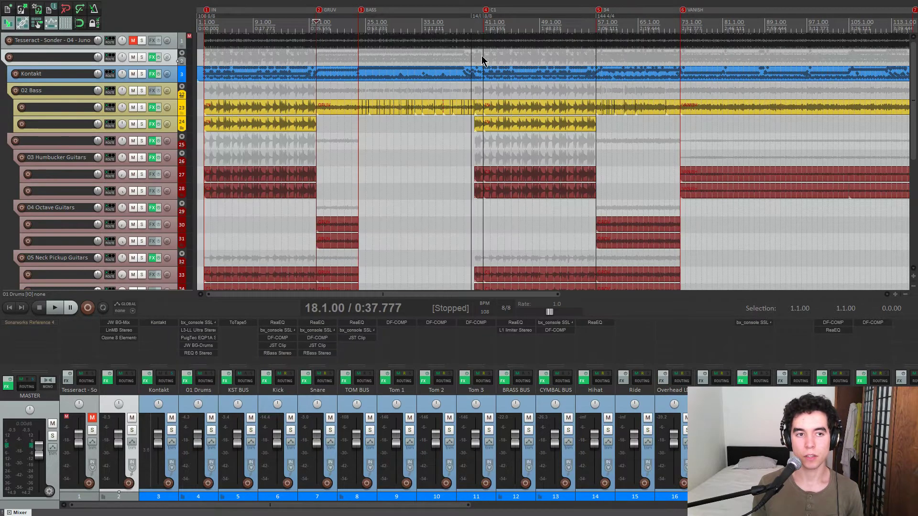
Solo the 02 Bass bus and play it from the start of the GRUV section.
click(142, 90)
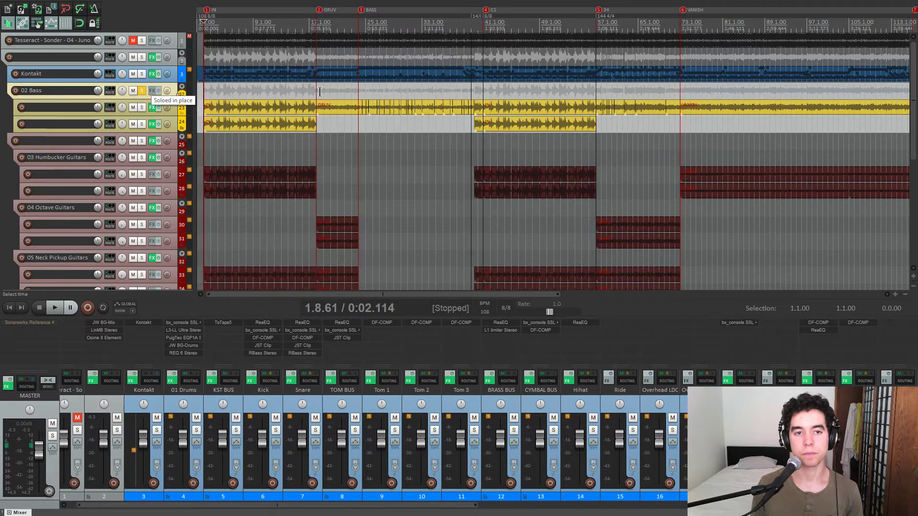
click(321, 92)
scroll(536, 90, up, 10)
click(537, 91)
scroll(537, 91, down, 10)
scroll(574, 394, right, 5)
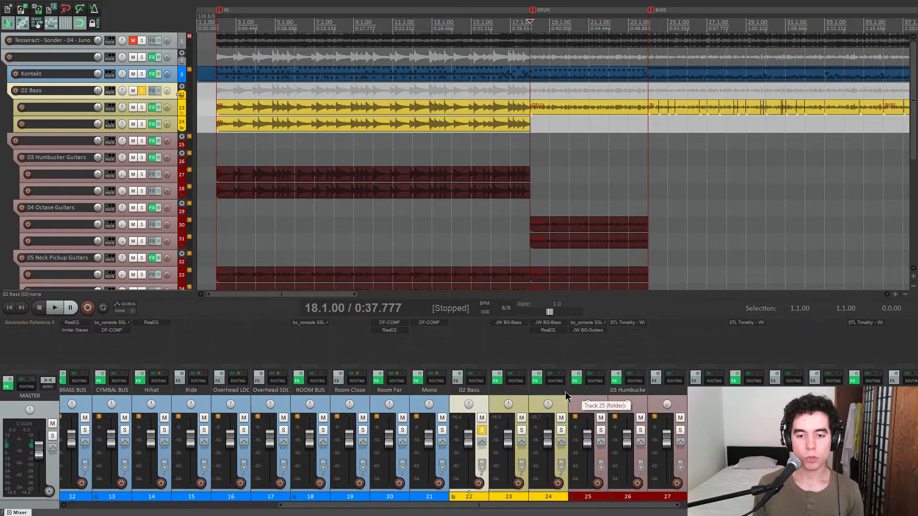
key(space)
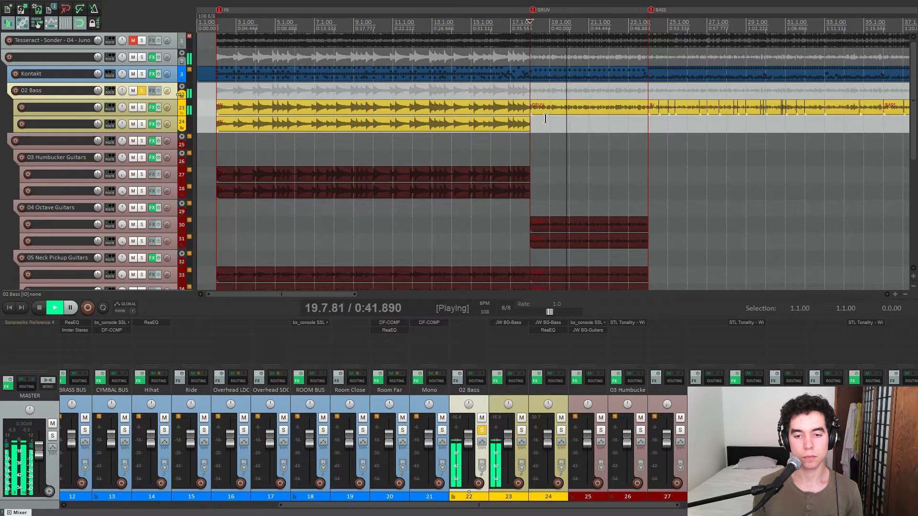
key(space)
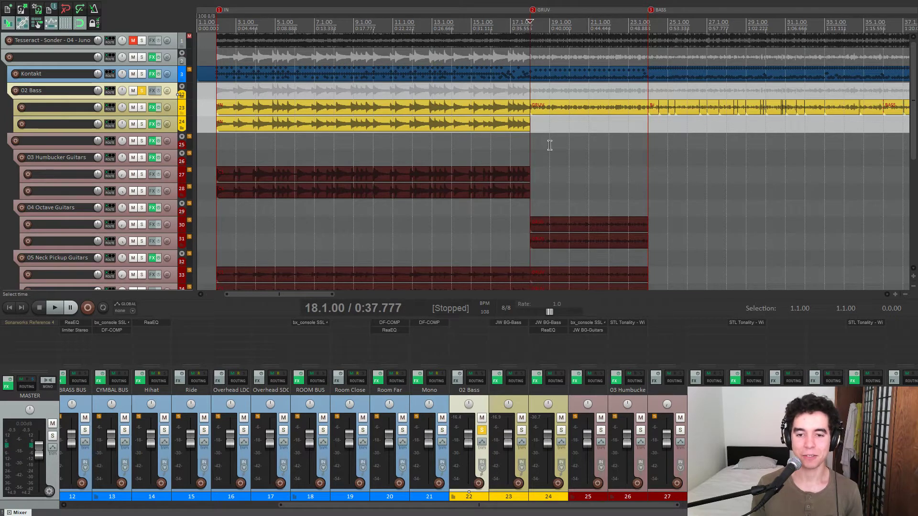
Dismiss the desktop notification and show the JW BG-Bass plugin of track 23 in the bass bus.
scroll(550, 145, up, 2)
click(503, 407)
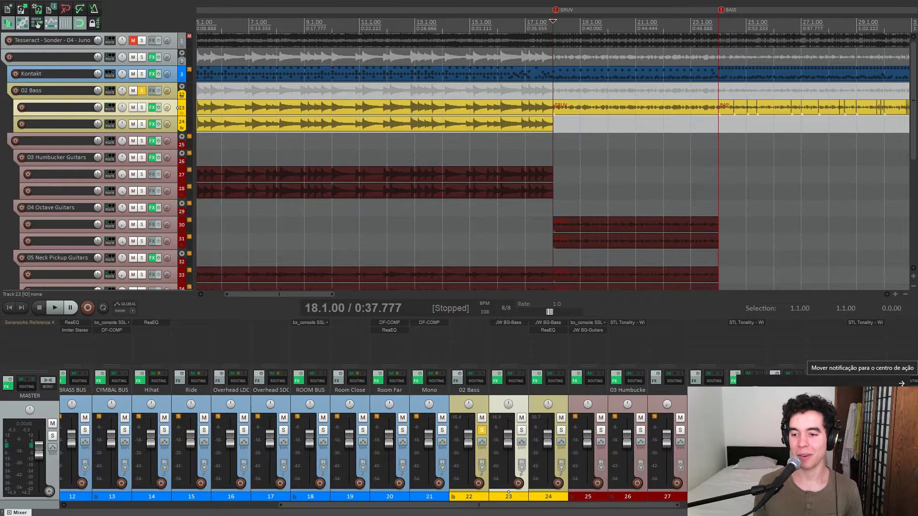
click(901, 383)
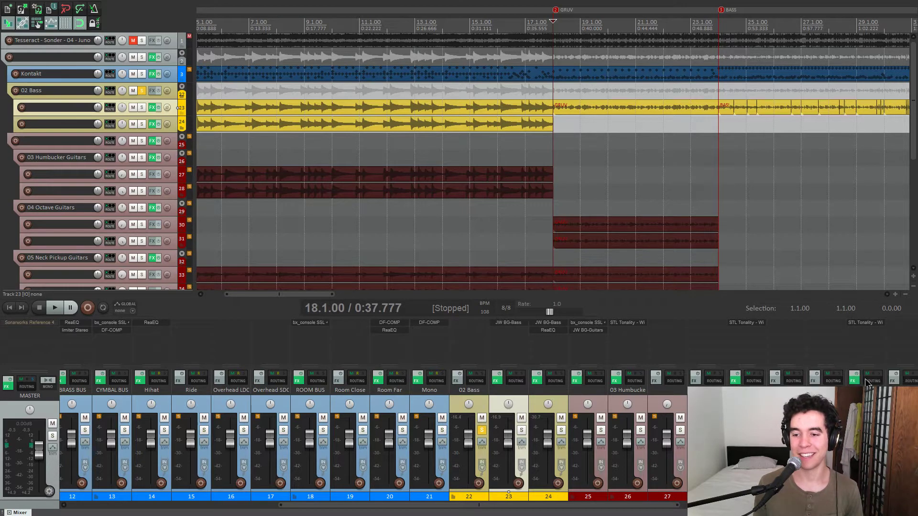
click(552, 123)
click(552, 92)
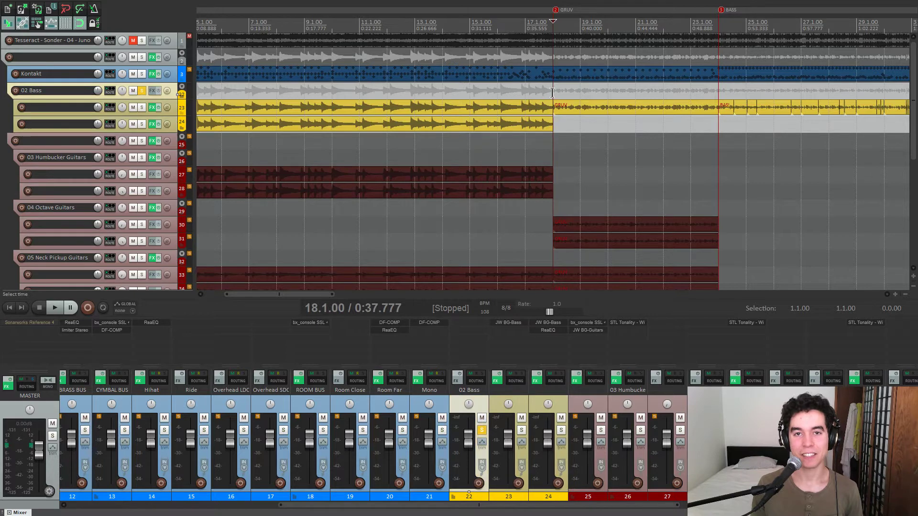
click(514, 328)
drag(110, 39, 358, 95)
click(554, 90)
drag(379, 93, 369, 56)
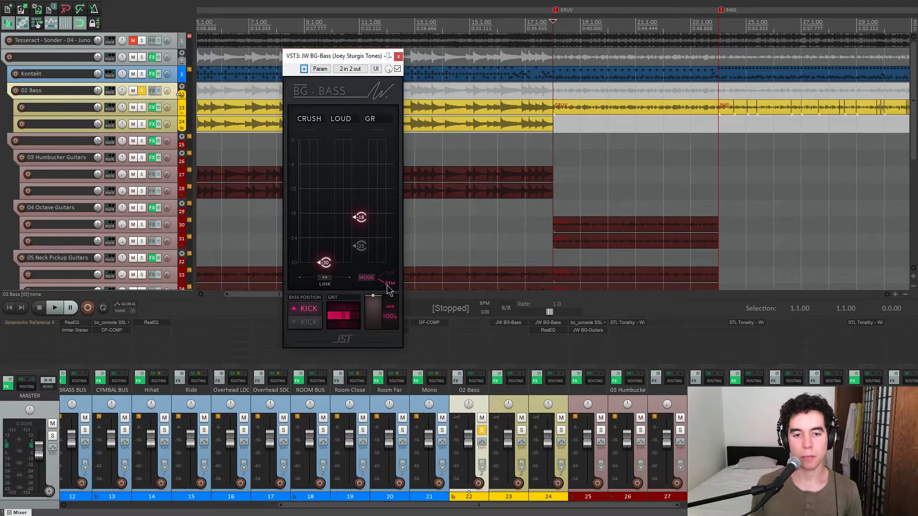
Compare BG-Bass's TOP and BTM modes, returning the plugin to BTM.
click(382, 277)
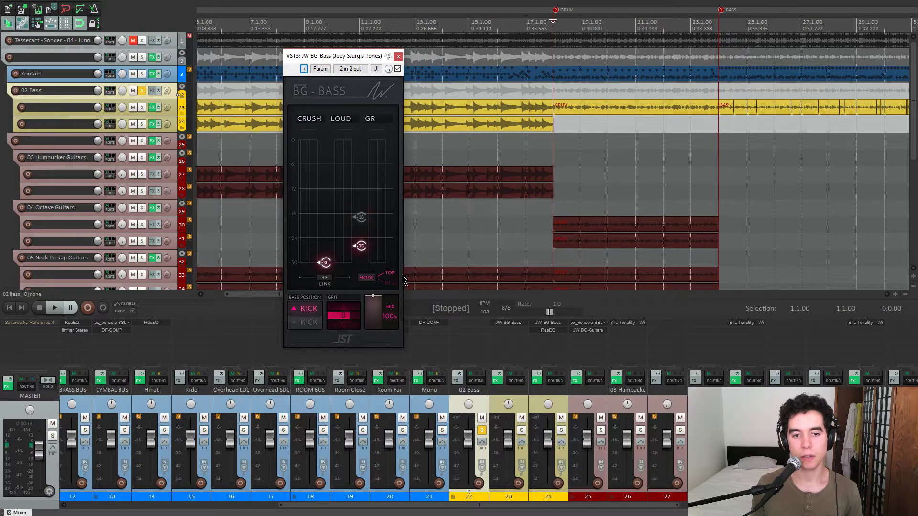
click(368, 281)
mouse_move(348, 321)
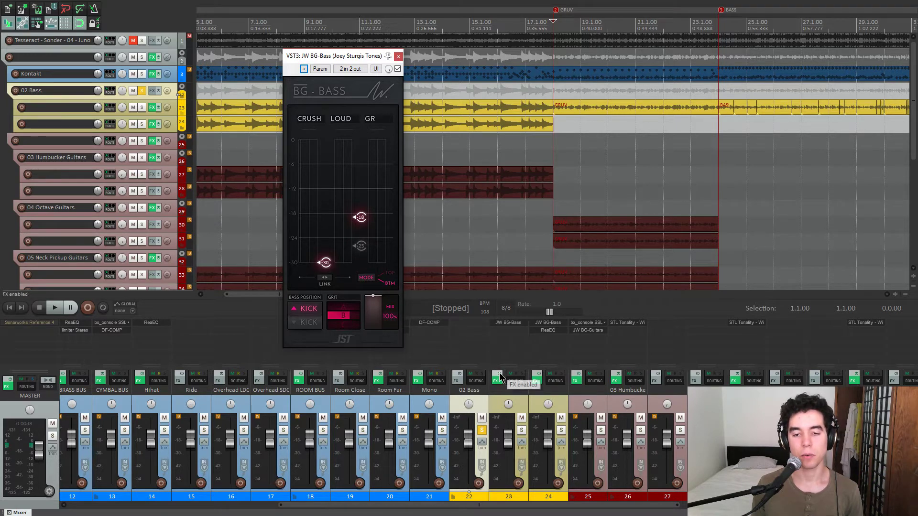
Play the soloed bass from the GRUV marker with BG-Bass bypassed and again with it enabled to compare.
click(398, 70)
key(space)
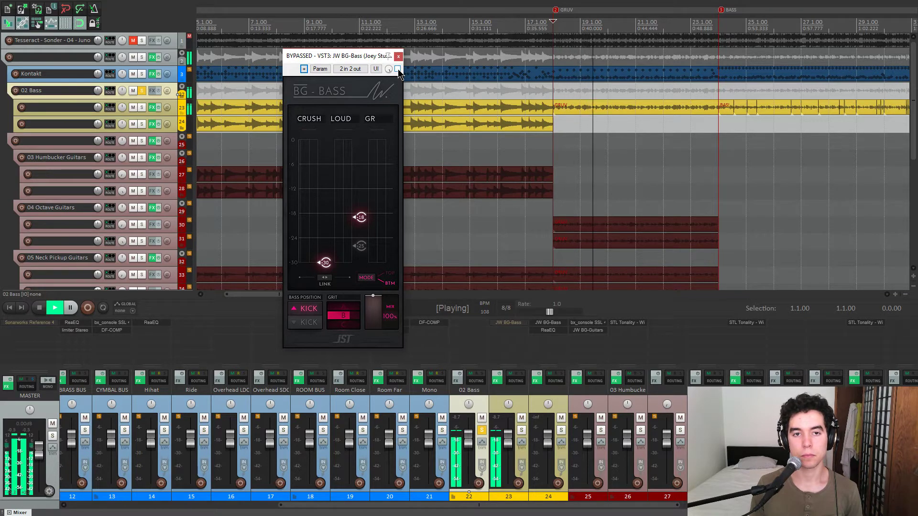
key(space)
click(398, 70)
key(space)
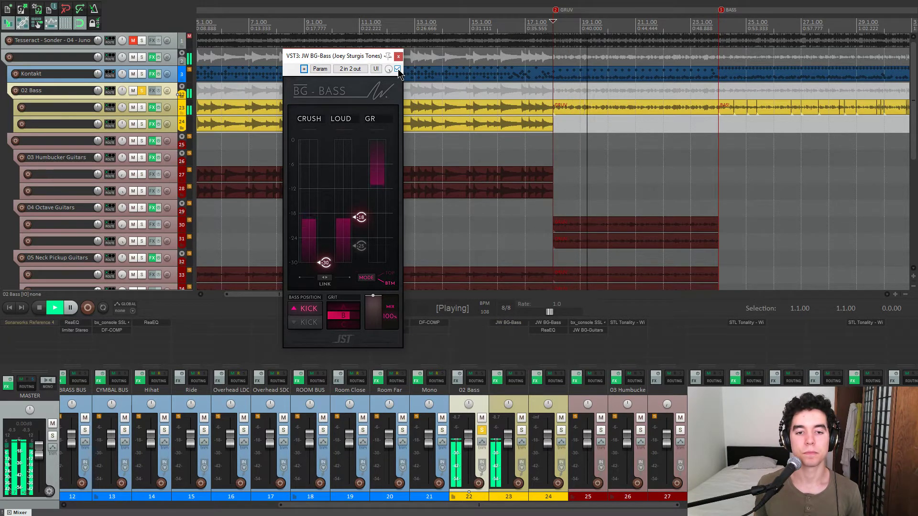
key(space)
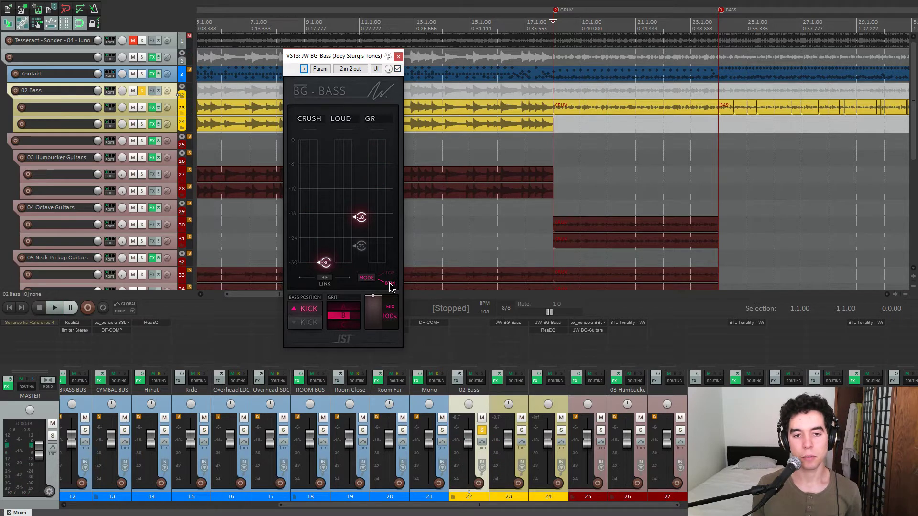
Switch BG-Bass to TOP mode and play the bass from the start of the GRUV section.
click(388, 279)
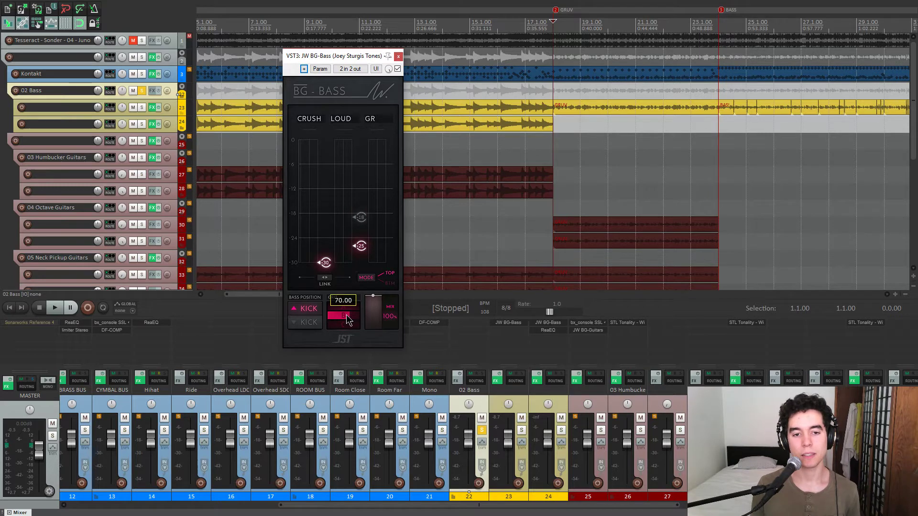
key(space)
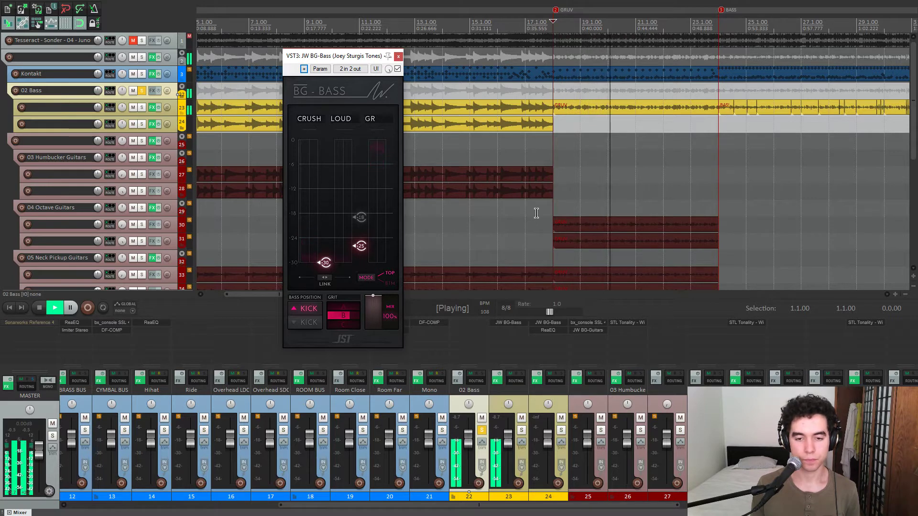
key(space)
drag(365, 57, 349, 37)
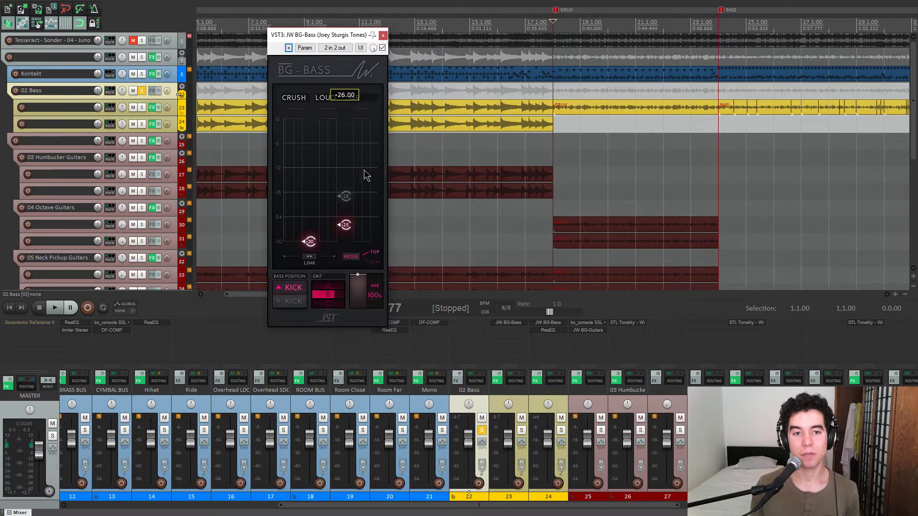
drag(344, 43, 341, 56)
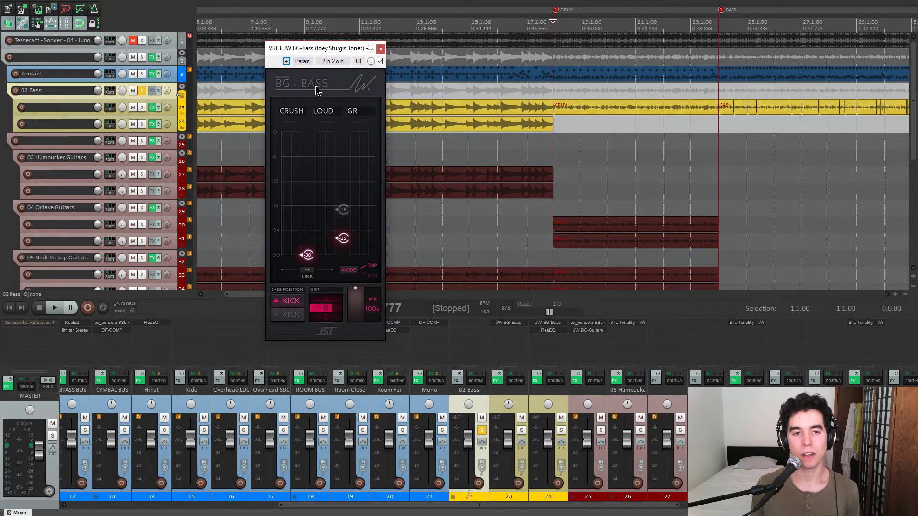
Show track 2's JW BG-Mix and the 01 Drums bus's JW BG-Drums side by side with BG-Bass for comparison.
scroll(343, 383, left, 5)
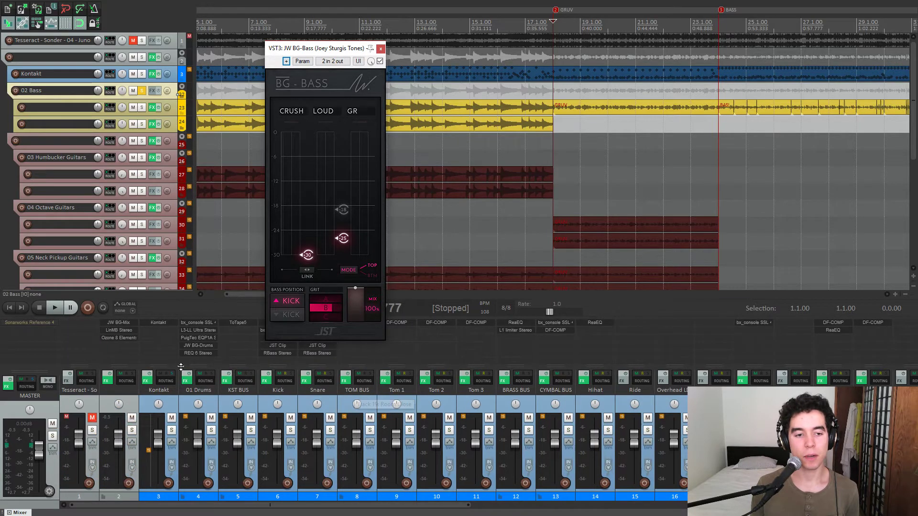
click(124, 330)
drag(317, 57, 376, 54)
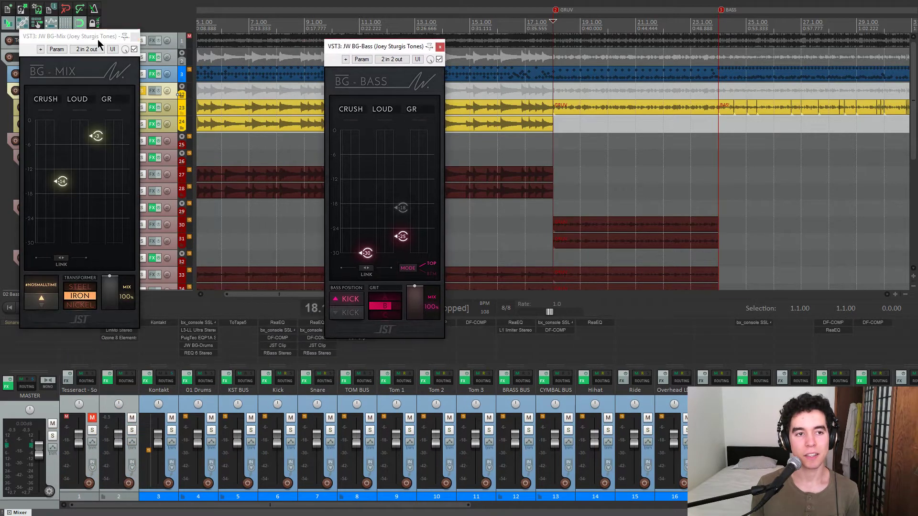
drag(93, 39, 101, 39)
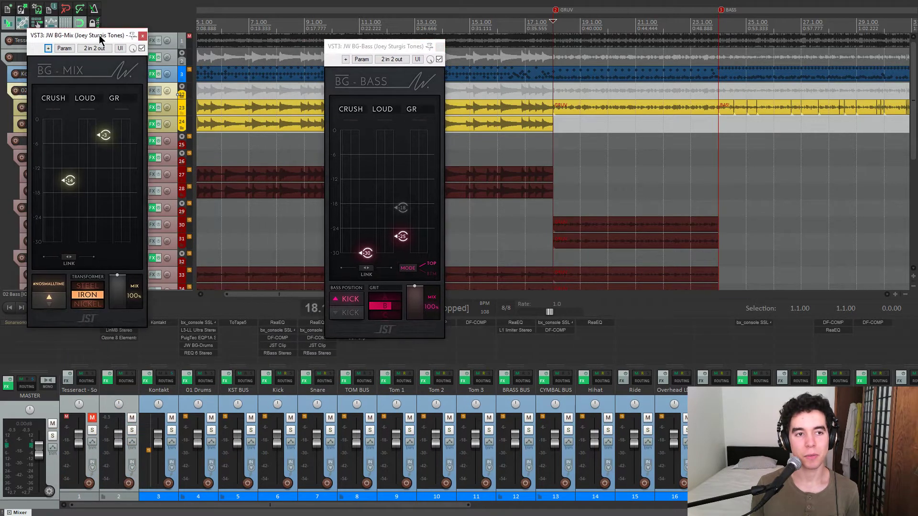
click(210, 351)
drag(96, 41, 237, 70)
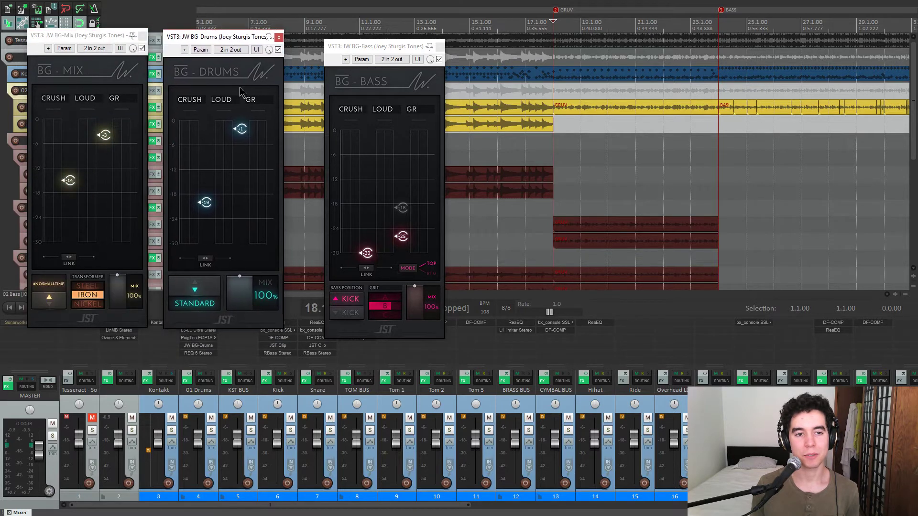
Rearrange the three BG plugin windows, then close BG-Drums and BG-Mix, leaving only BG-Bass open.
drag(367, 48, 359, 39)
drag(246, 46, 251, 42)
drag(101, 41, 109, 51)
drag(220, 32, 219, 26)
click(369, 40)
mouse_move(368, 41)
mouse_down()
mouse_move(357, 40)
mouse_move(381, 50)
mouse_move(395, 25)
mouse_move(368, 26)
mouse_move(378, 35)
mouse_up()
click(281, 28)
click(149, 44)
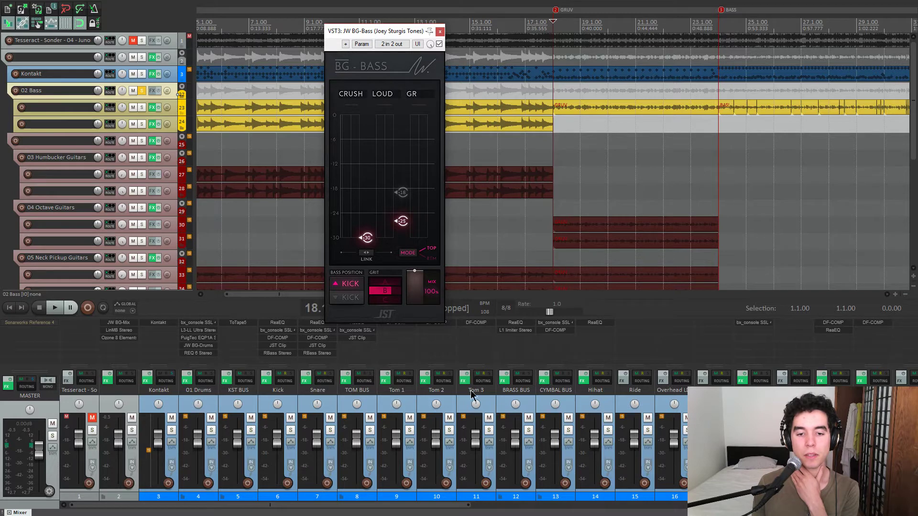
Play the bass from the GRUV marker with track 23's effects bypassed, re-enabling them during playback to compare.
scroll(471, 392, right, 5)
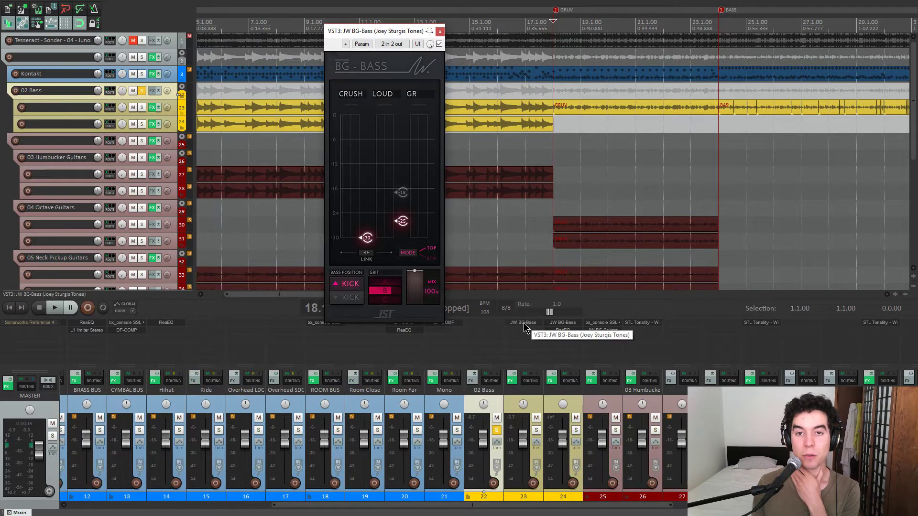
ctrl+click(513, 377)
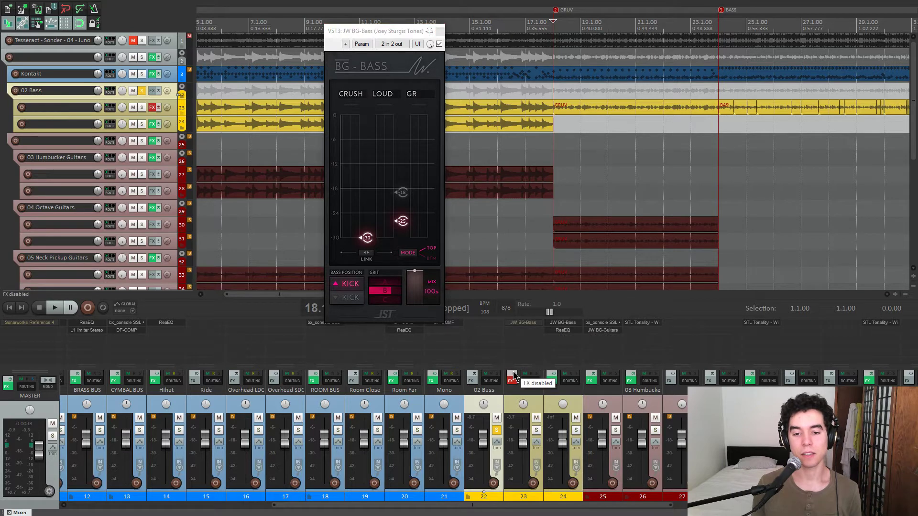
key(space)
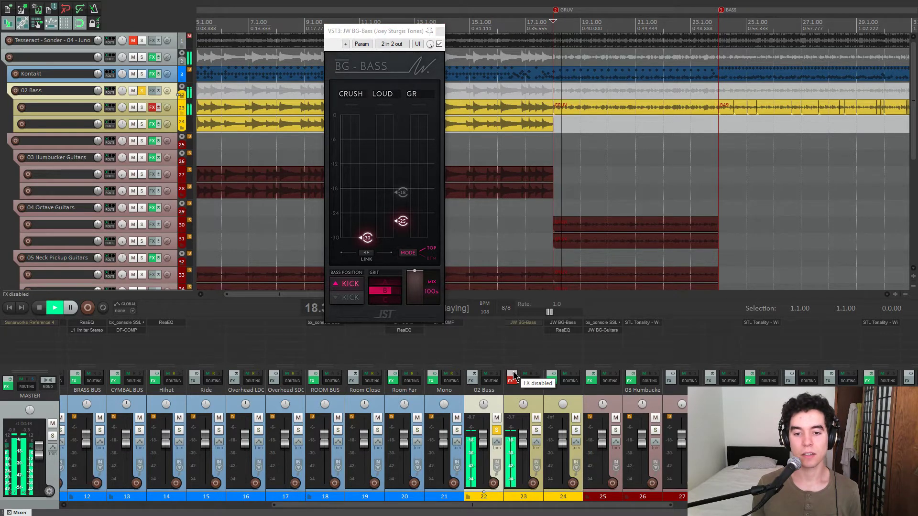
ctrl+click(513, 377)
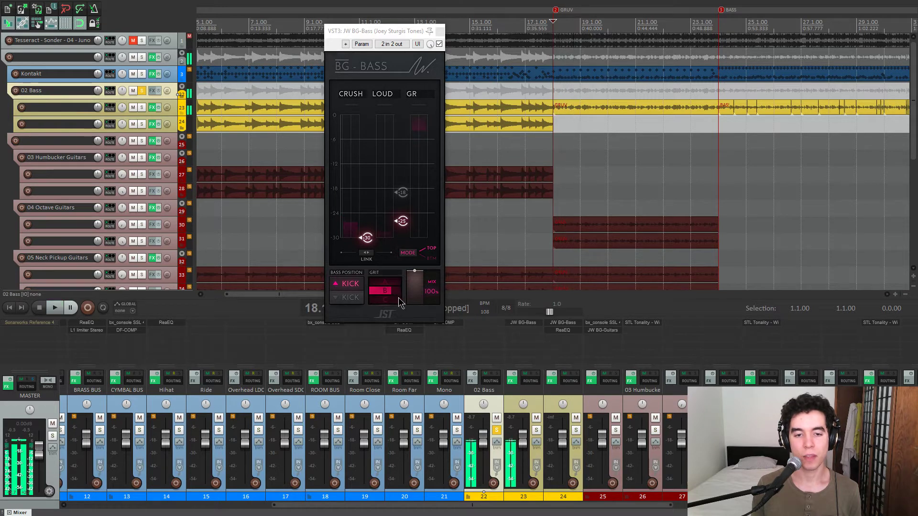
key(space)
Compare BG-Bass's GRIT settings A and B on the soloed bass during playback, returning it to B.
drag(393, 286, 386, 284)
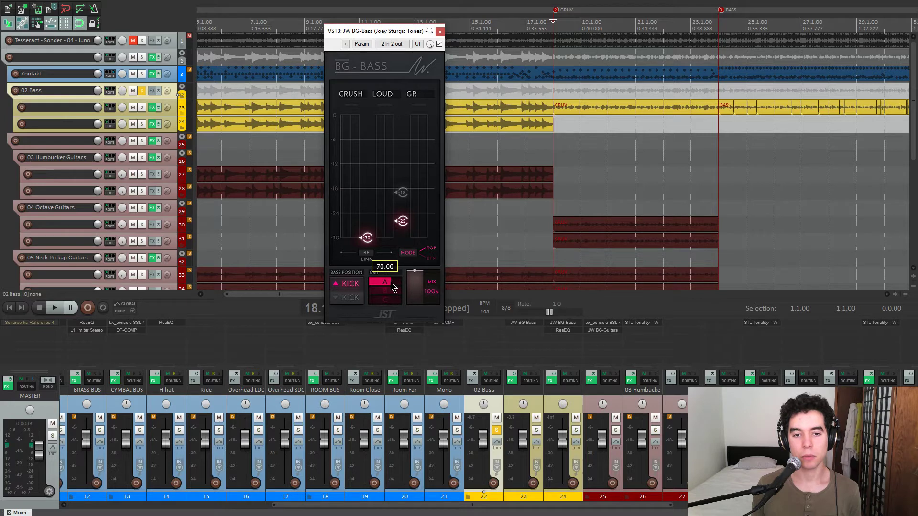
key(space)
mouse_move(380, 286)
mouse_down()
mouse_move(394, 285)
mouse_move(400, 306)
mouse_move(387, 307)
mouse_move(383, 291)
mouse_move(391, 293)
mouse_up()
key(space)
key(space)
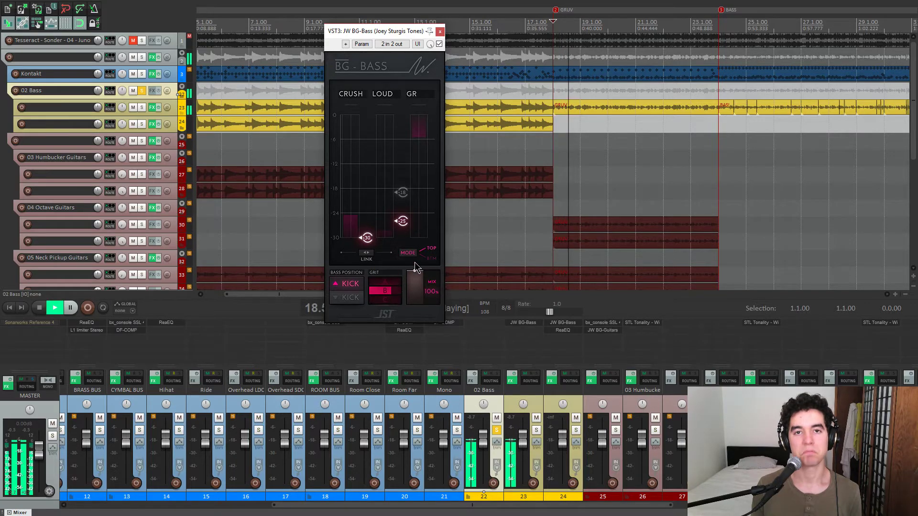
key(space)
Play the GRUV bass in BG-Bass's BTM mode and again in TOP mode to compare their gain reduction.
scroll(550, 120, down, 2)
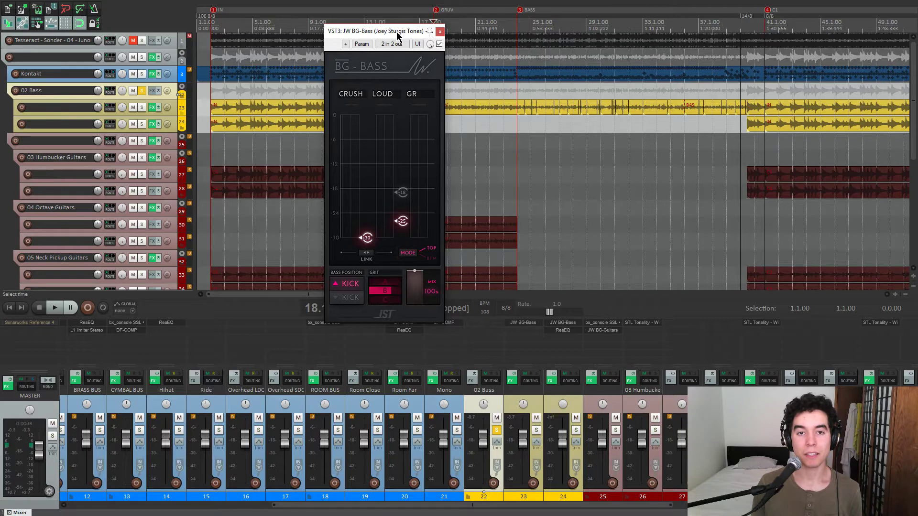
drag(435, 31, 444, 35)
click(417, 260)
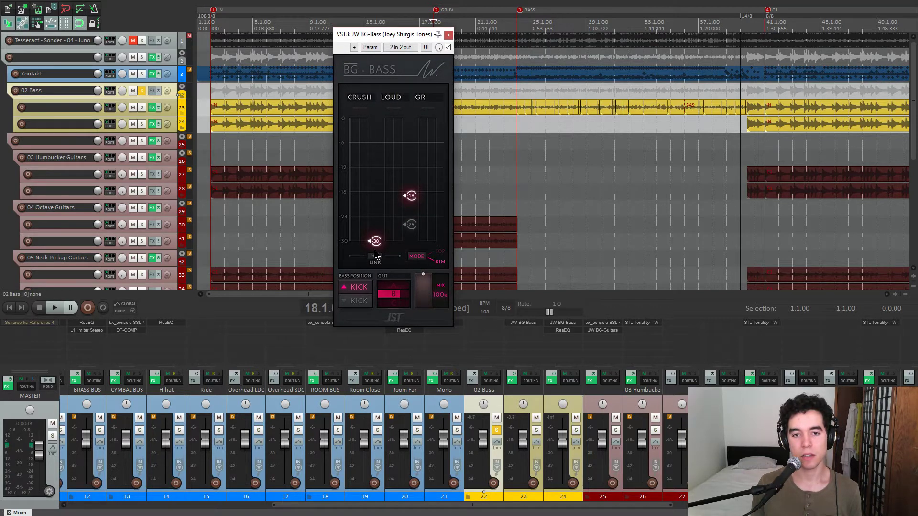
key(space)
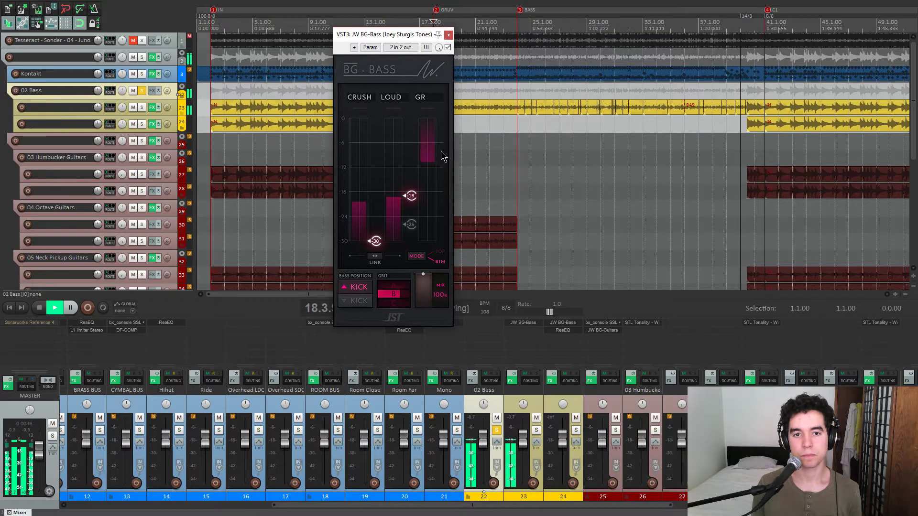
key(space)
click(417, 257)
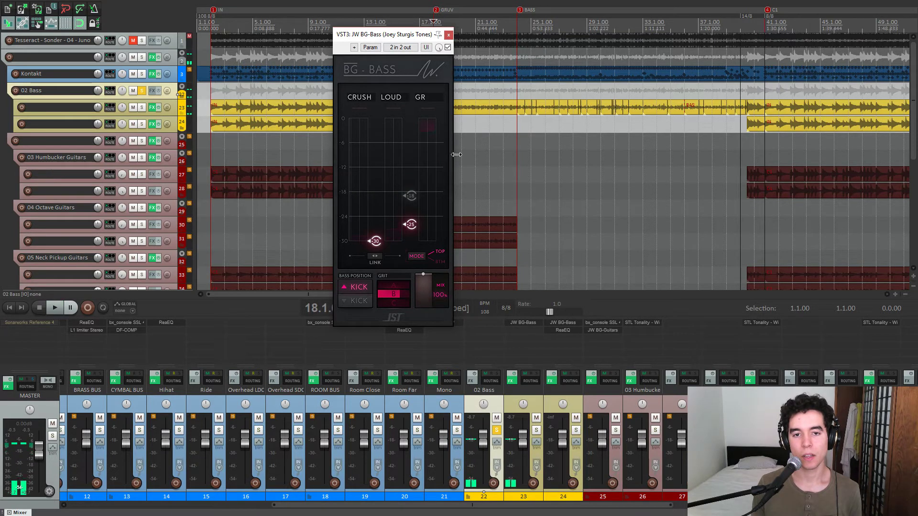
key(space)
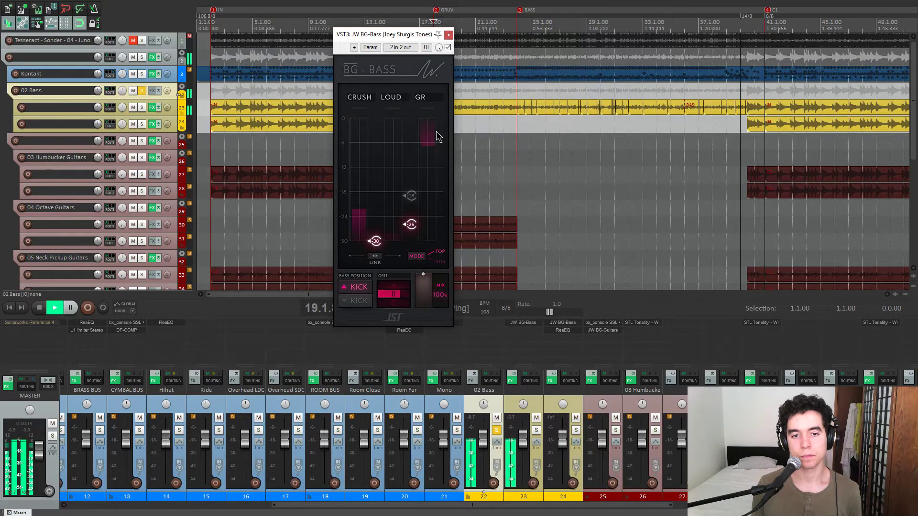
key(space)
mouse_move(392, 297)
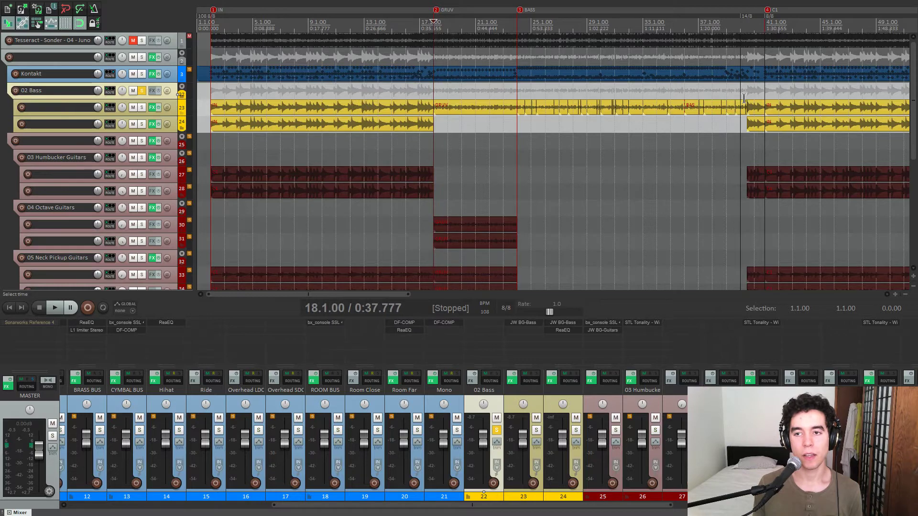
Place the edit cursor at the C1 marker, at 41.1.00, with the surrounding bars in view.
click(765, 91)
scroll(765, 91, up, 5)
scroll(642, 90, down, 4)
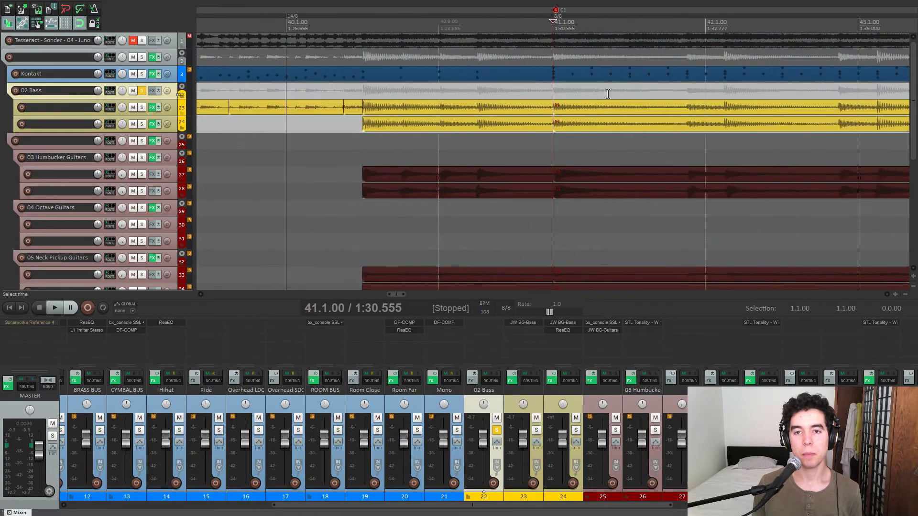
scroll(622, 95, up, 1)
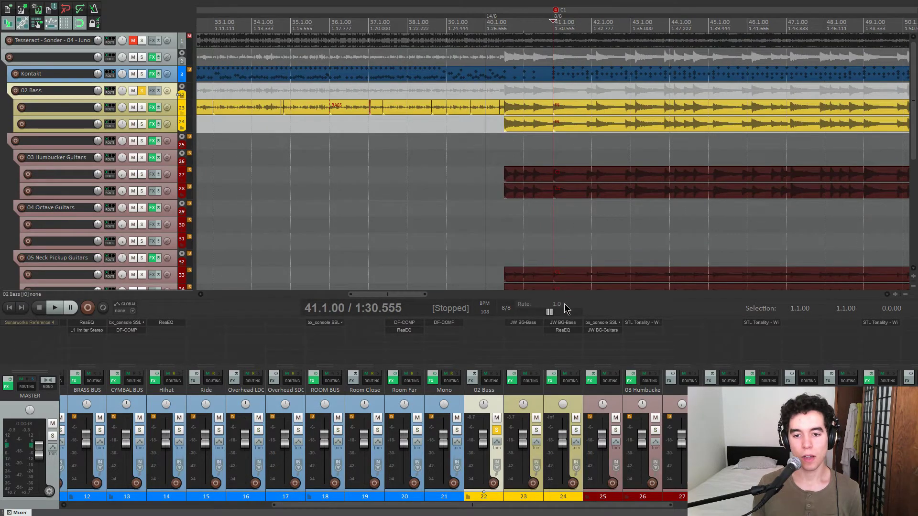
Open track 24's JW BG-Bass and ReaEQ and arrange them side by side to examine their settings.
click(565, 323)
click(575, 406)
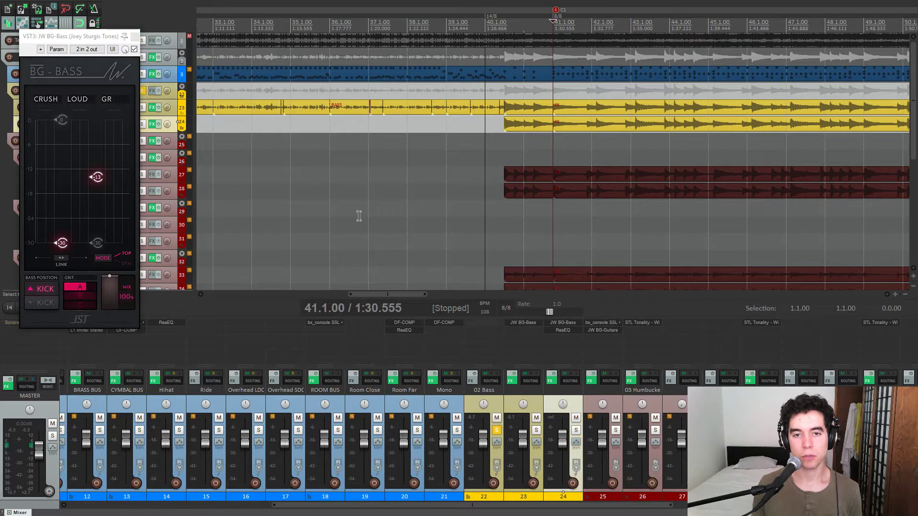
drag(108, 39, 472, 53)
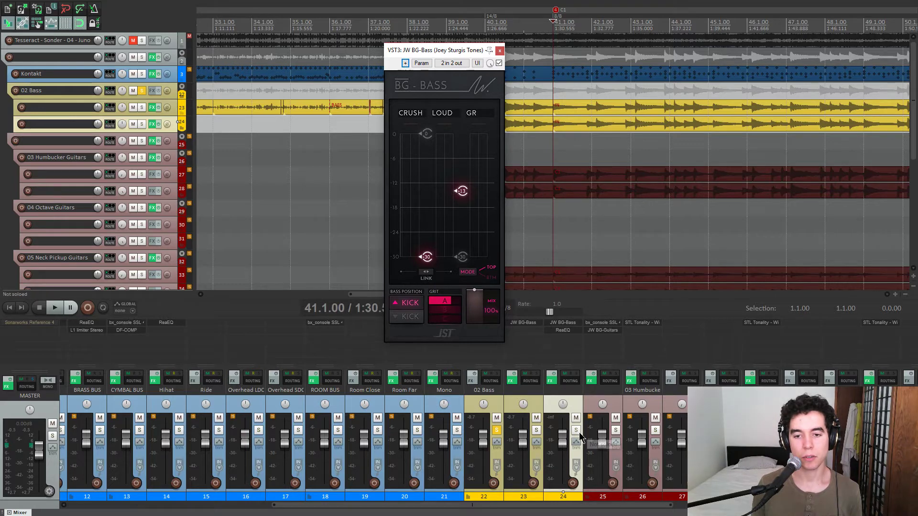
click(564, 330)
drag(543, 68, 701, 150)
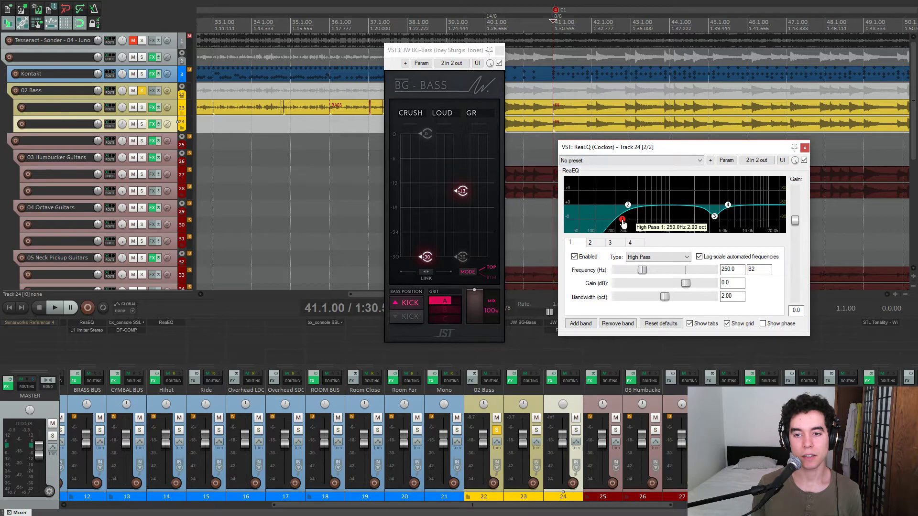
Solo bass track 23 and then track 24, playing each alone from the C1 marker.
click(537, 404)
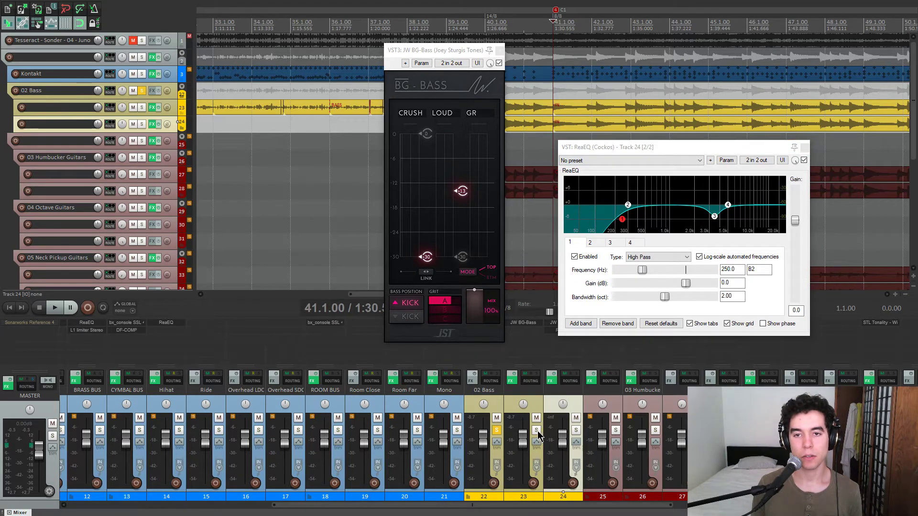
key(space)
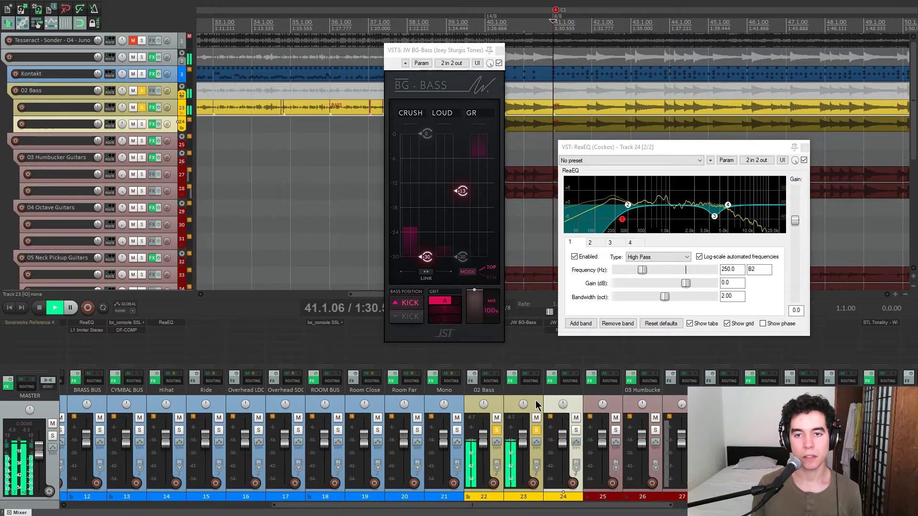
click(552, 436)
key(space)
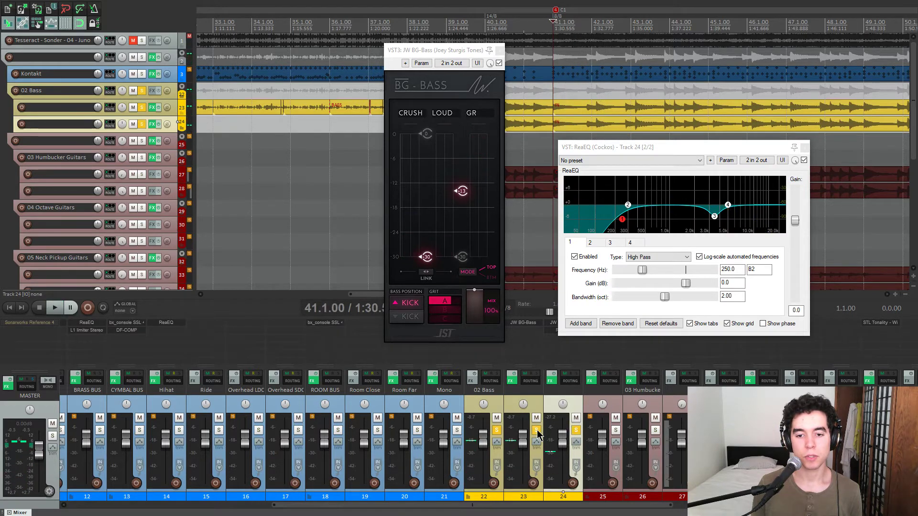
click(539, 435)
key(space)
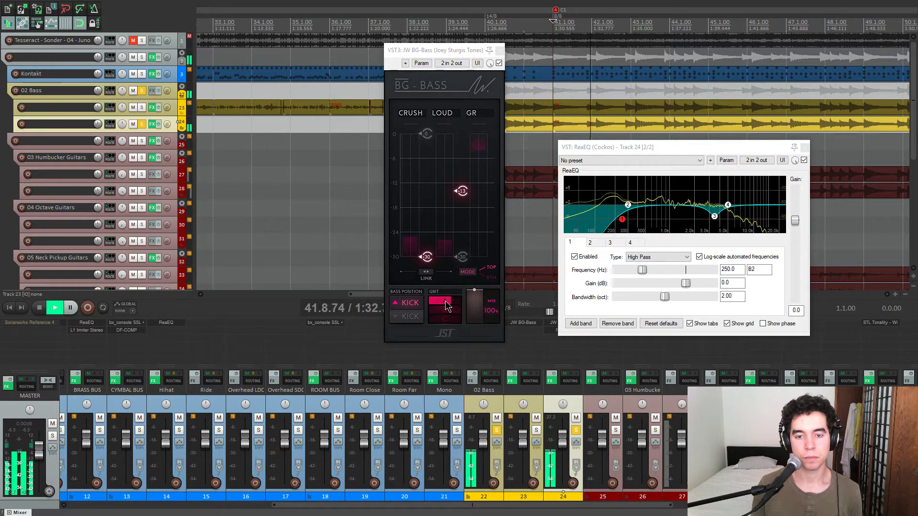
key(space)
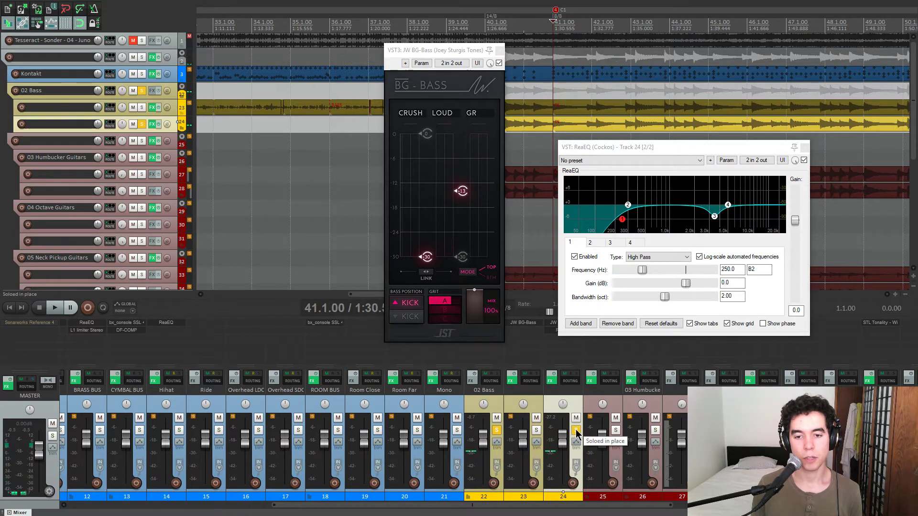
Unsolo track 24 and play both bass tracks together from the C1 marker.
click(577, 433)
drag(625, 150, 670, 159)
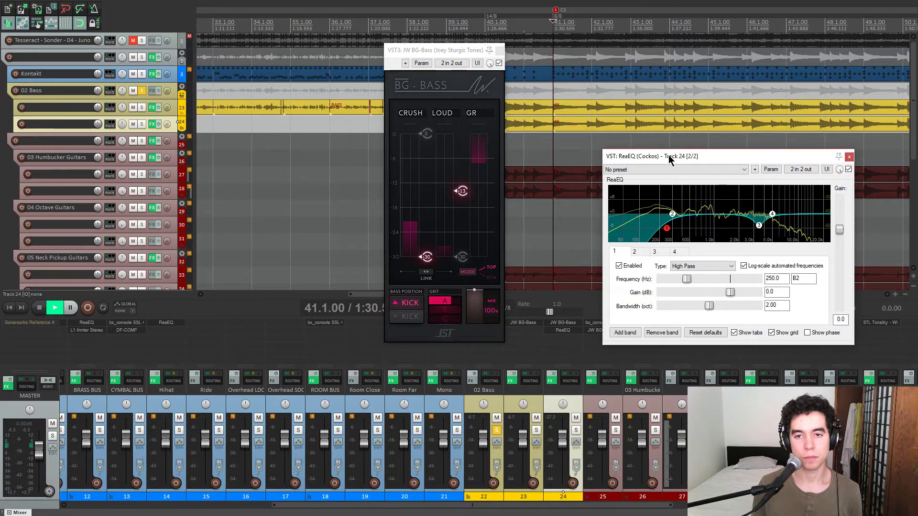
key(space)
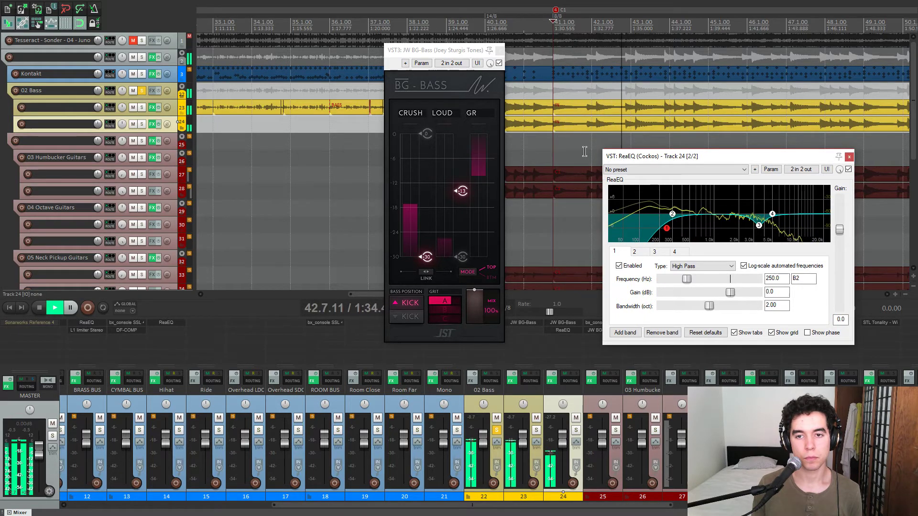
scroll(585, 152, down, 2)
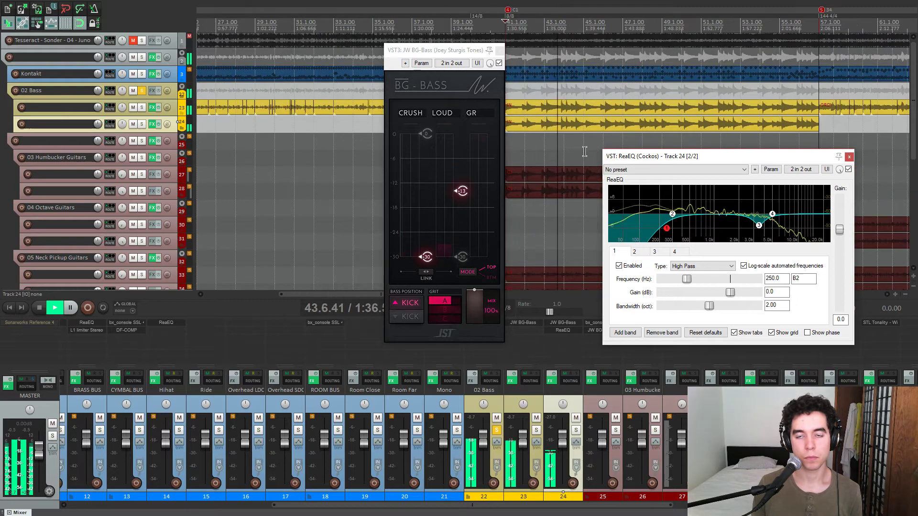
scroll(578, 151, down, 3)
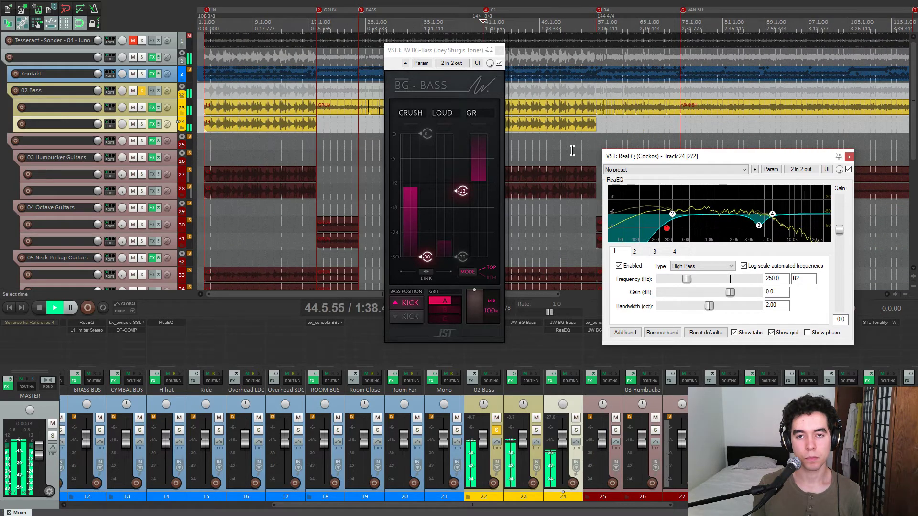
scroll(571, 151, up, 2)
key(space)
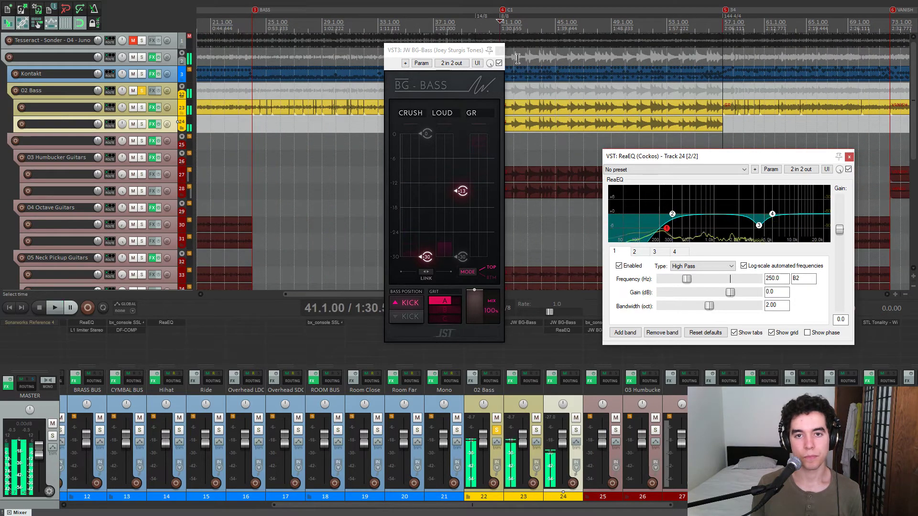
Close track 24's JW BG-Bass and ReaEQ windows.
drag(481, 51, 466, 51)
click(484, 50)
drag(635, 156, 357, 98)
click(570, 98)
Unsolo the 02 Bass bus and play the full mix from the C1 marker.
click(142, 91)
key(space)
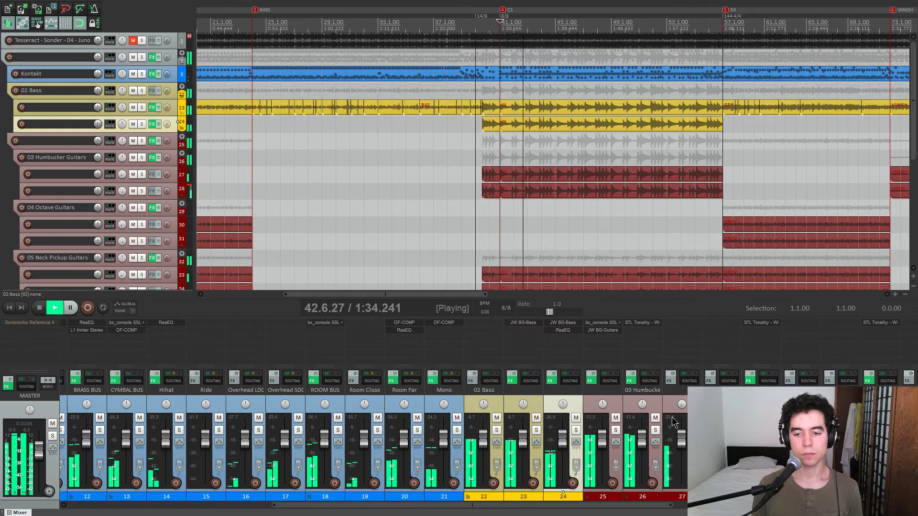
key(space)
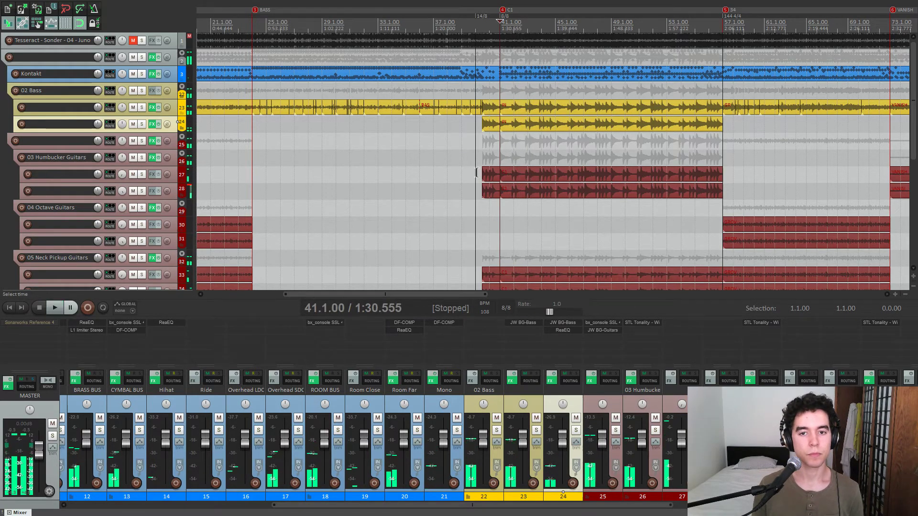
Move the edit cursor to the IN marker and solo the 03 Humbucker Guitars bus.
scroll(312, 158, down, 5)
scroll(306, 158, up, 2)
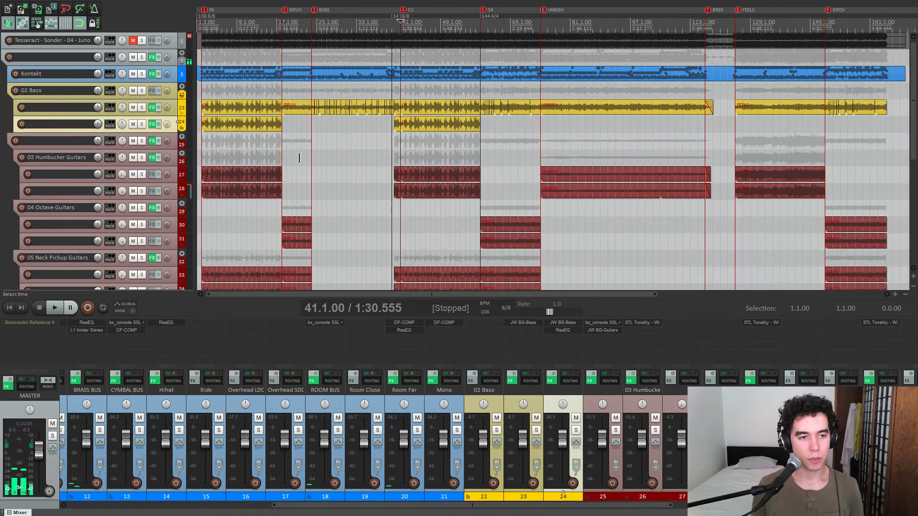
click(201, 148)
scroll(200, 148, up, 5)
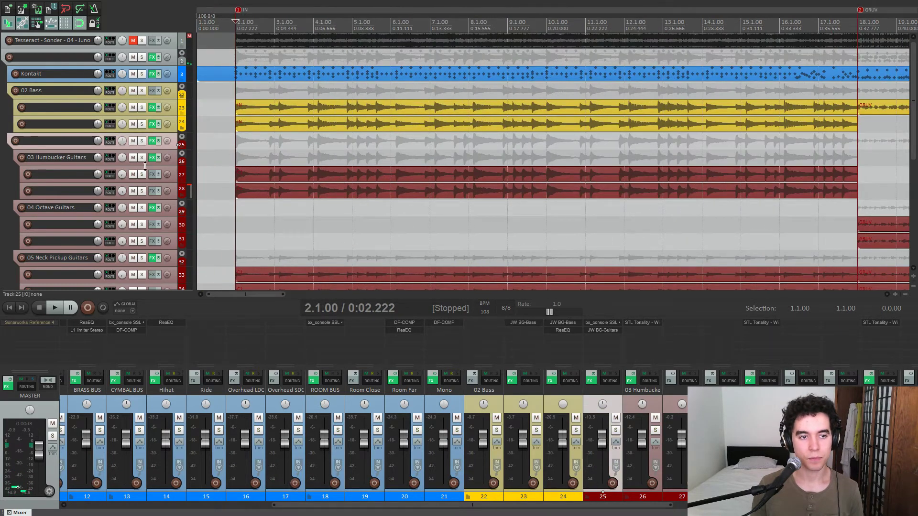
click(142, 159)
scroll(10, 182, up, 2)
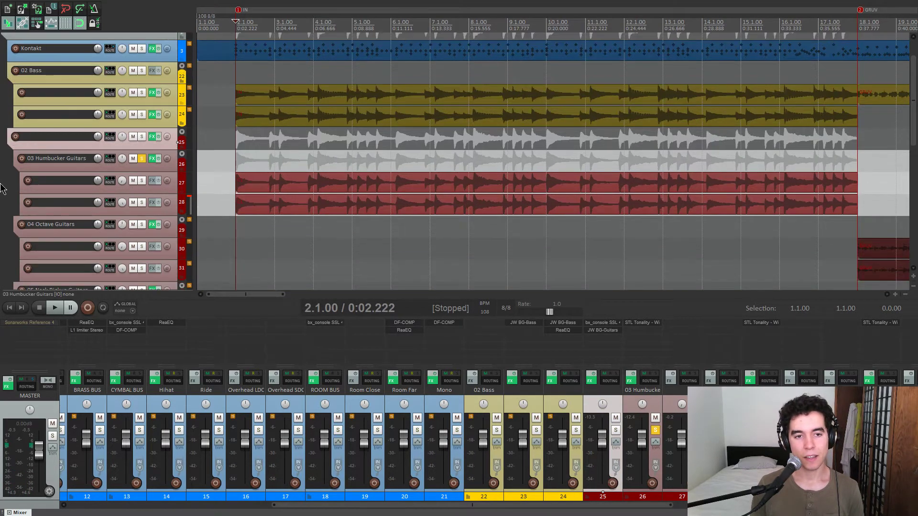
scroll(1, 188, up, 2)
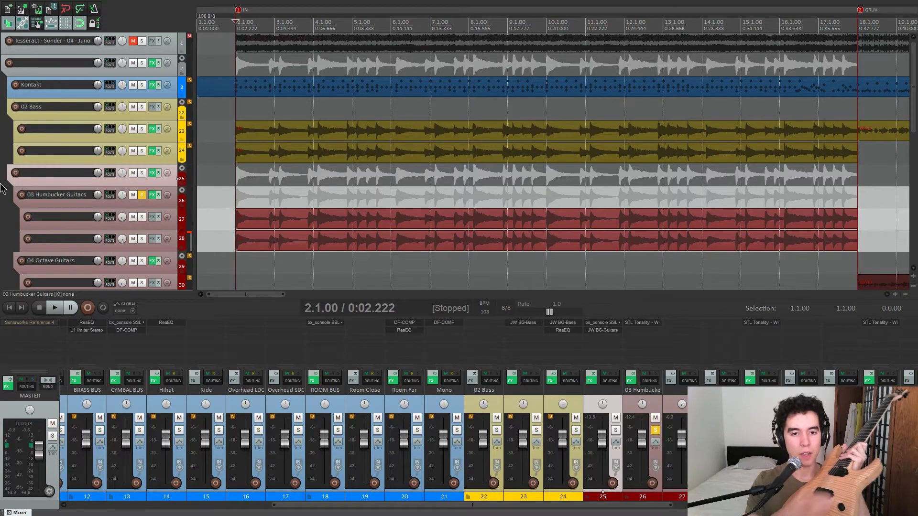
scroll(430, 262, down, 5)
scroll(19, 224, down, 4)
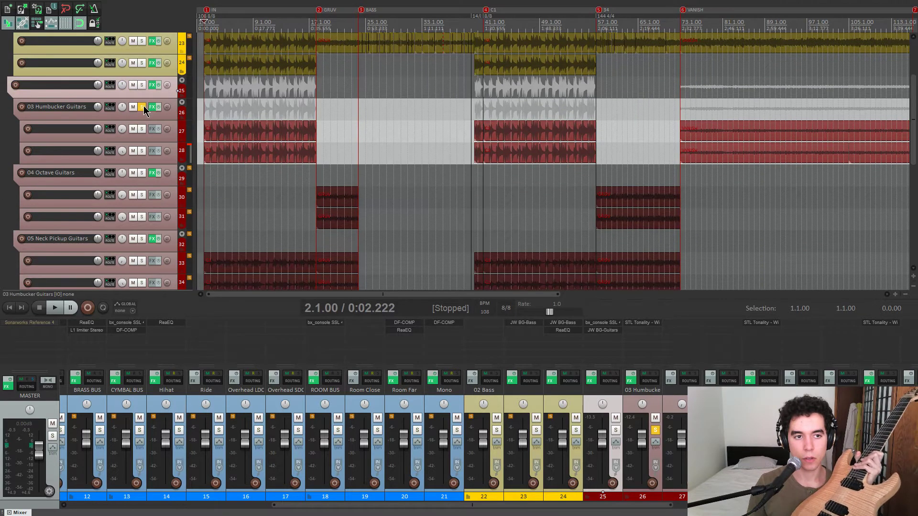
Unsolo the 03 Humbucker Guitars bus and play the soloed 05 Neck Pickup Guitars bus from the GRUV marker.
click(143, 107)
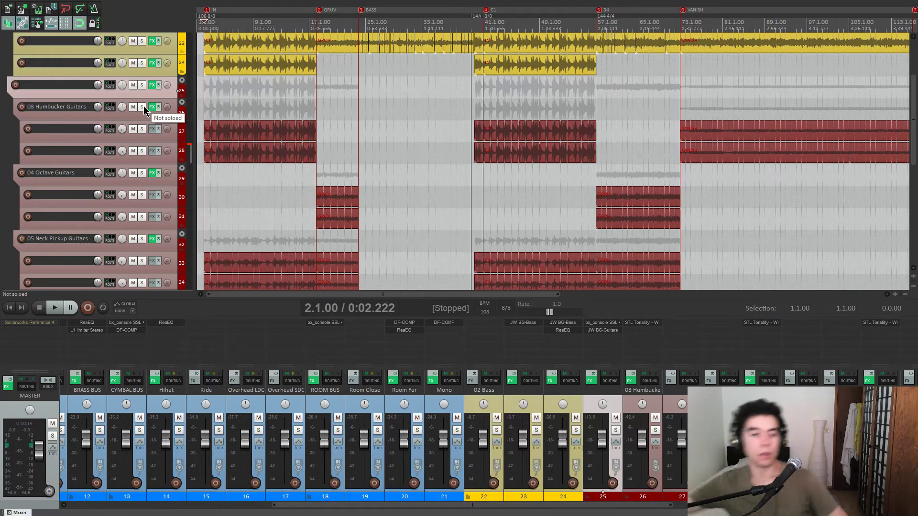
click(311, 237)
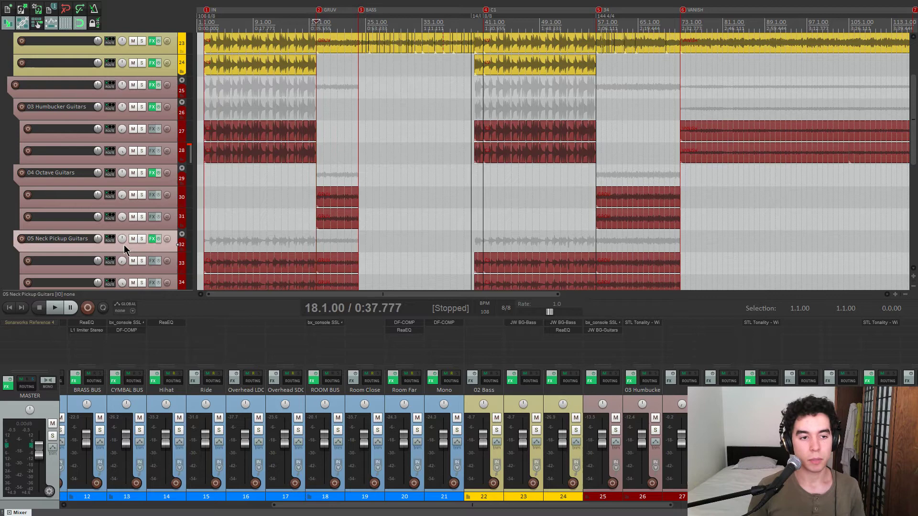
click(141, 244)
key(space)
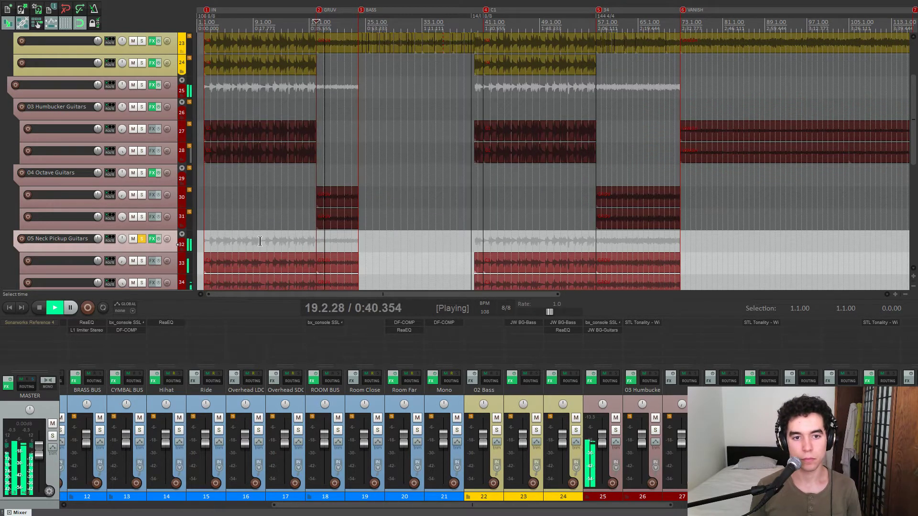
Solo the 04 Octave Guitars bus alone during playback, then unsolo it and stop playback.
click(141, 174)
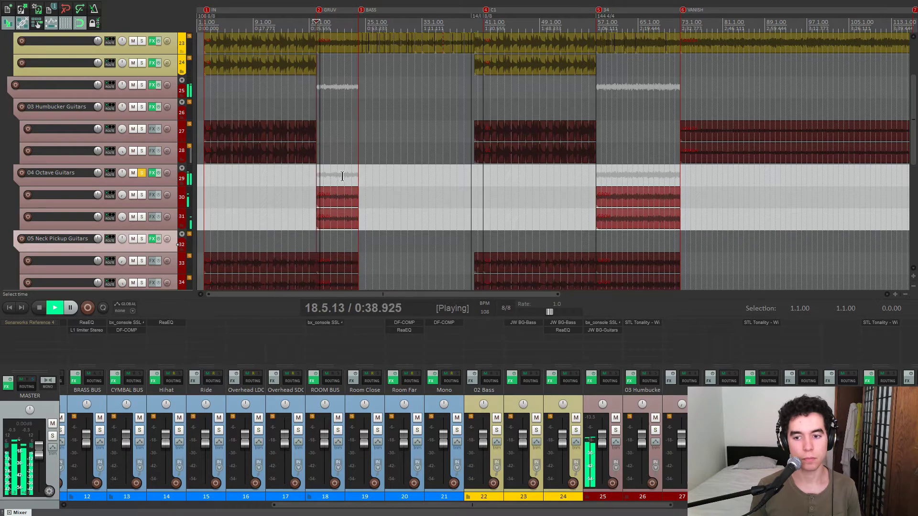
click(142, 174)
key(space)
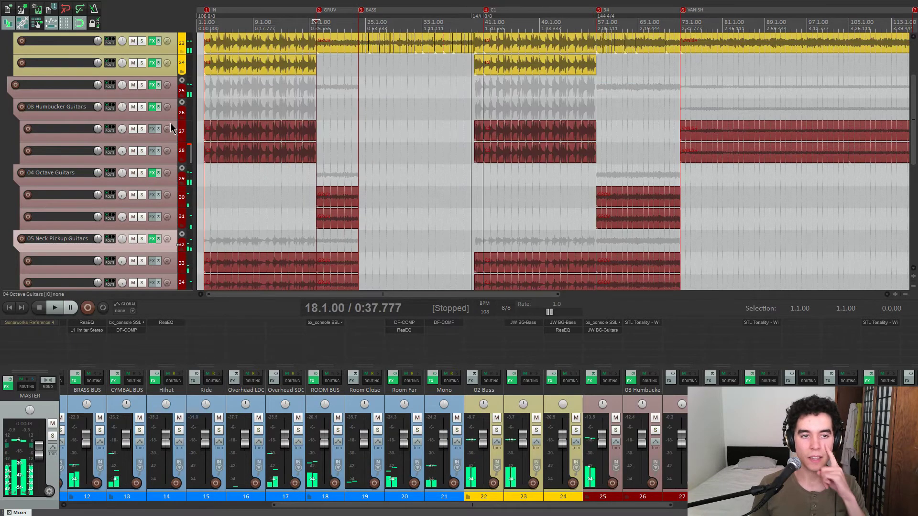
Return the edit cursor to the IN marker and briefly solo the 03 Humbucker Guitars bus to show its sections across the song.
click(173, 120)
click(207, 115)
scroll(207, 115, down, 5)
scroll(364, 119, up, 3)
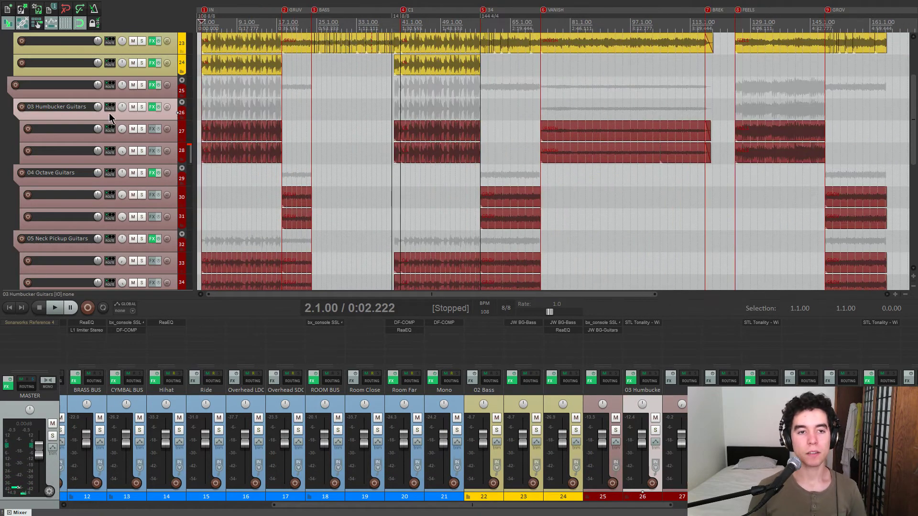
click(142, 106)
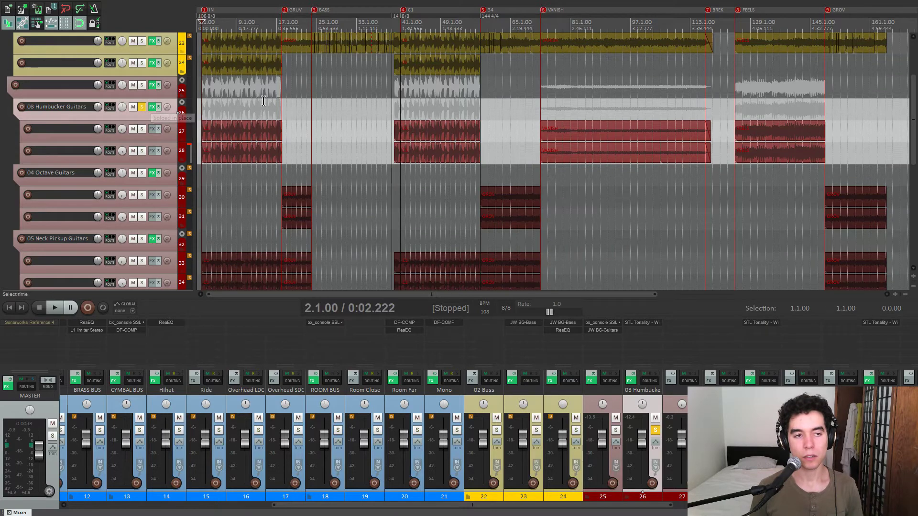
click(141, 107)
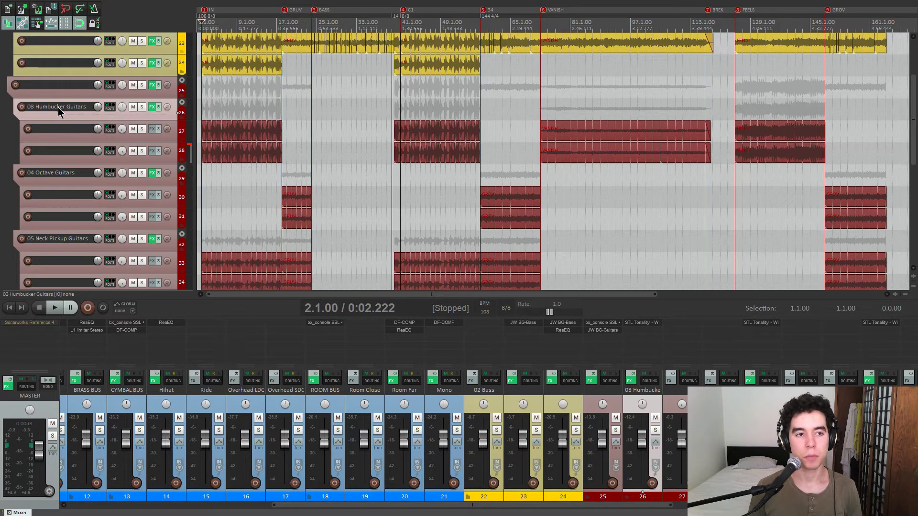
Rename the 03 Humbucker Guitars bus as "03 Bridge Guitars".
double_click(59, 107)
click(67, 108)
drag(50, 107, 17, 111)
text(03)
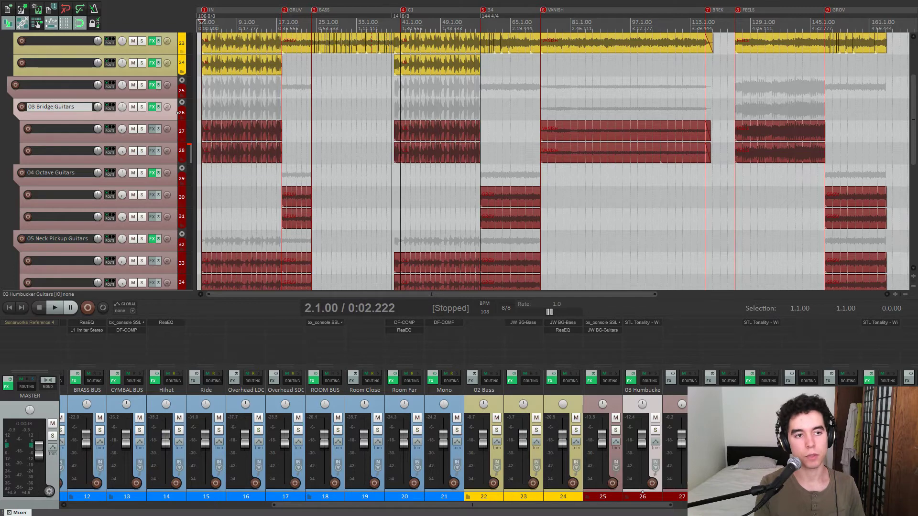
key(Return)
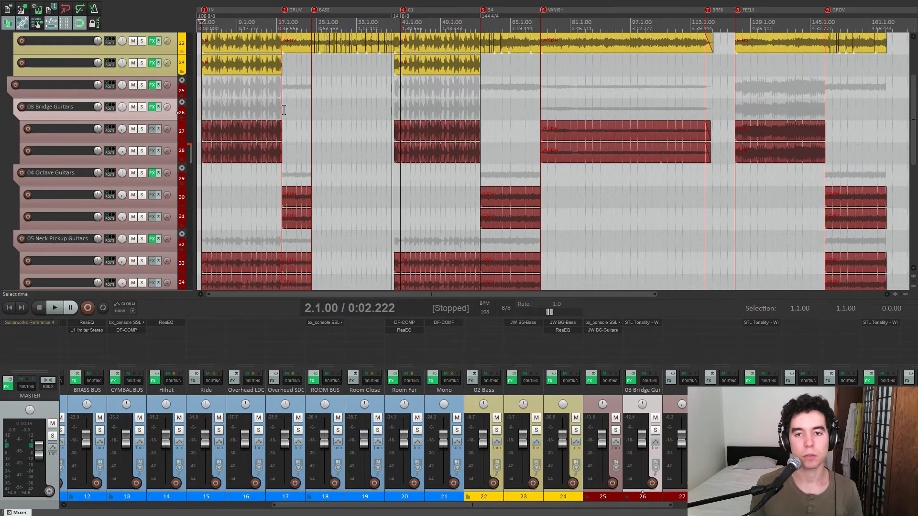
Play the soloed 03 Bridge Guitars bus from the IN marker and stop playback.
scroll(284, 110, up, 2)
key(space)
click(142, 107)
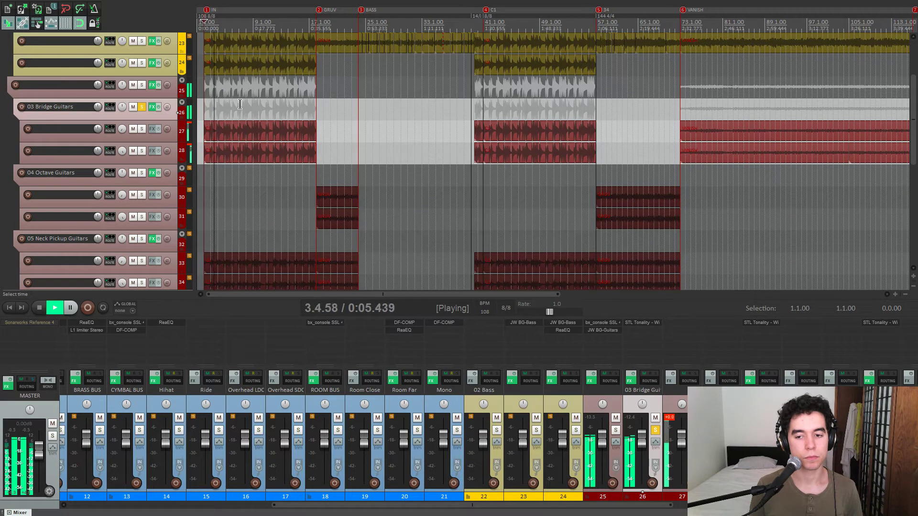
scroll(311, 105, up, 1)
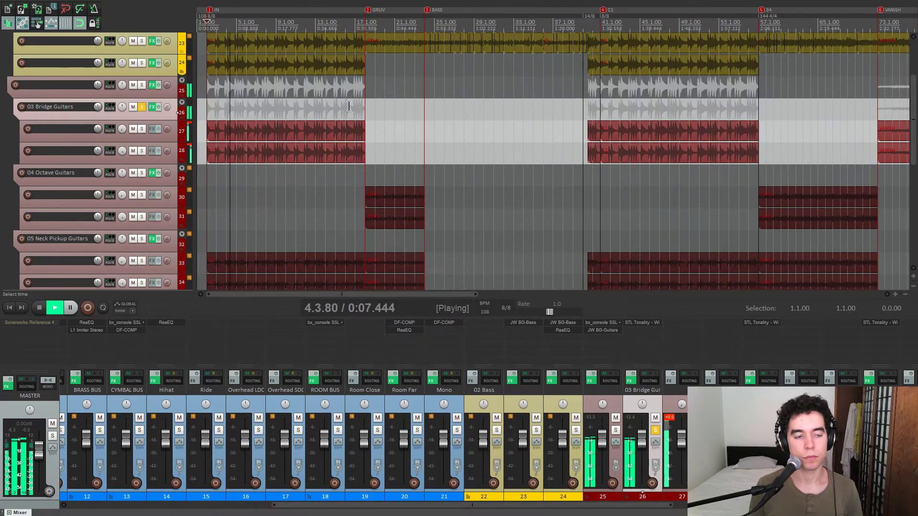
key(space)
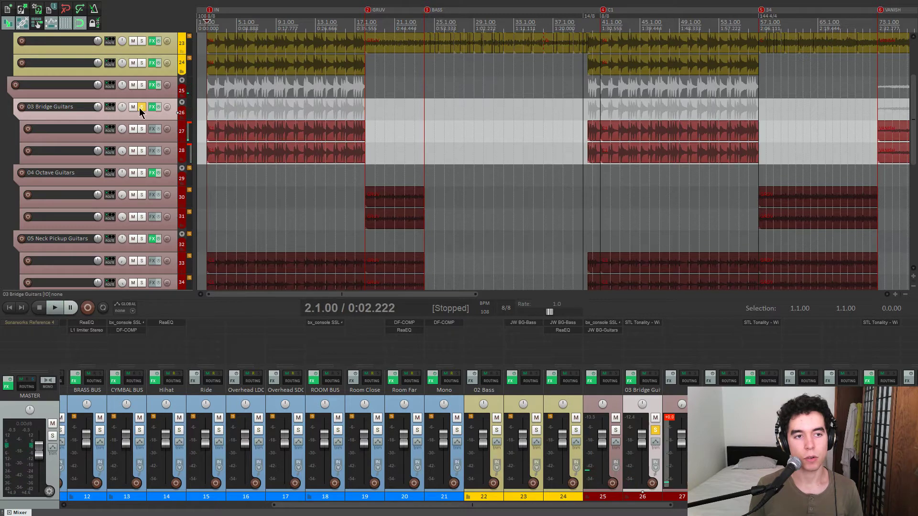
Place the edit cursor at 9.1.00, examine the STL Tonality Amp 1 settings on 03 Bridge Guitars, and close the plugin window.
click(281, 113)
scroll(281, 113, up, 1)
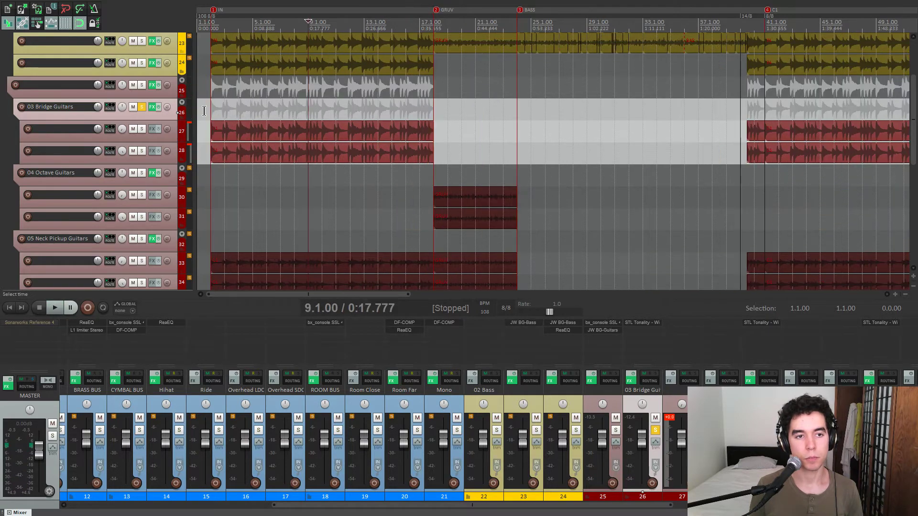
click(151, 104)
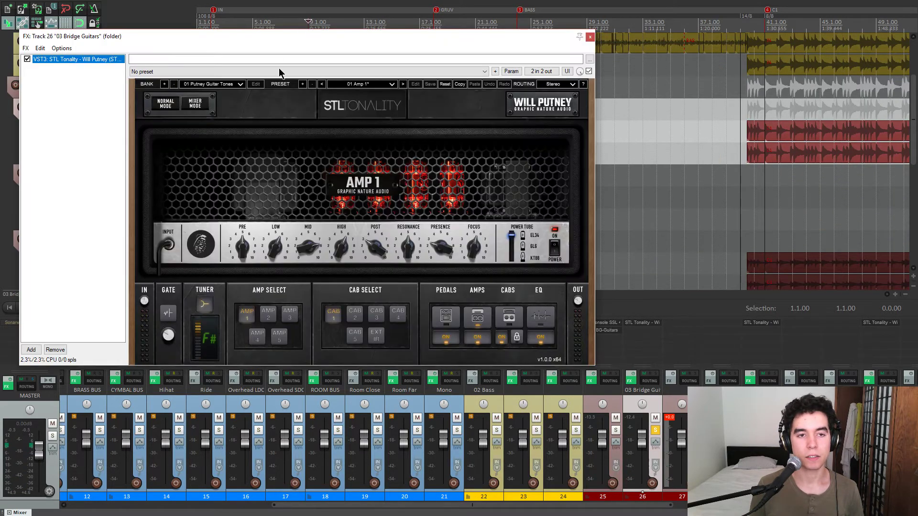
drag(294, 41, 537, 73)
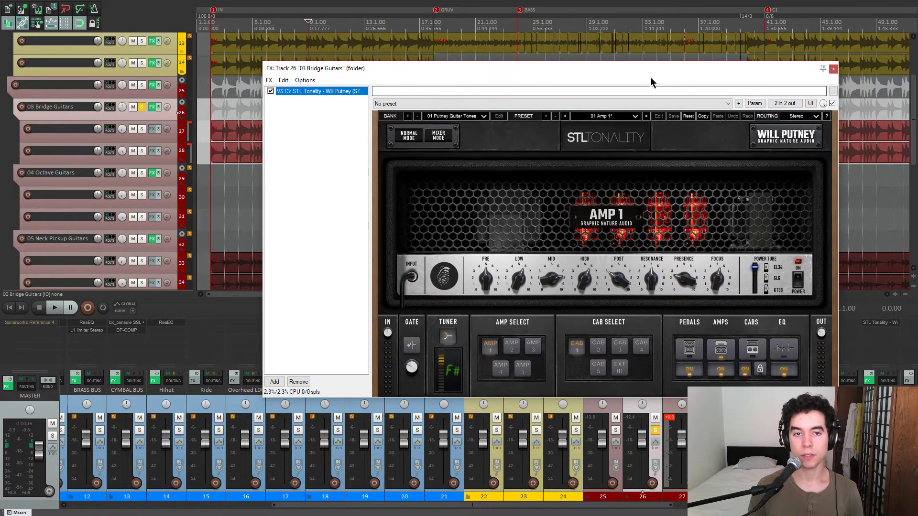
drag(621, 73, 577, 72)
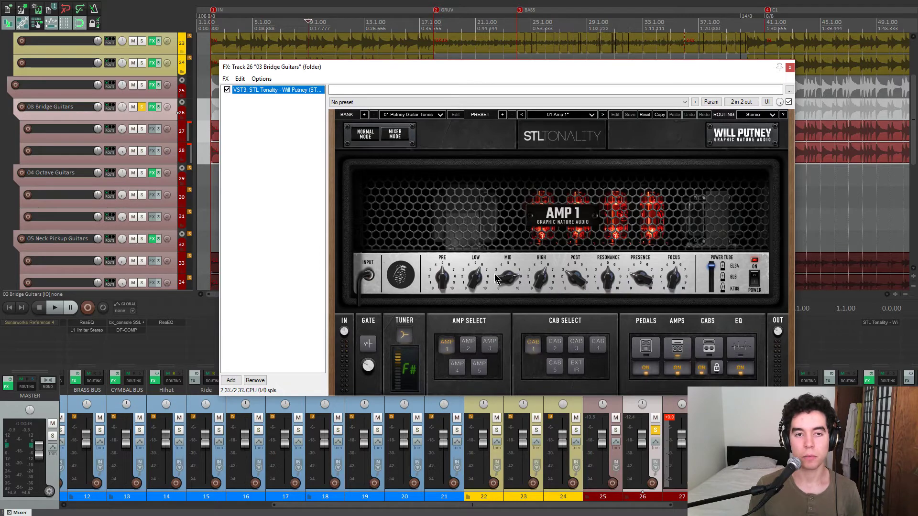
drag(542, 70, 522, 66)
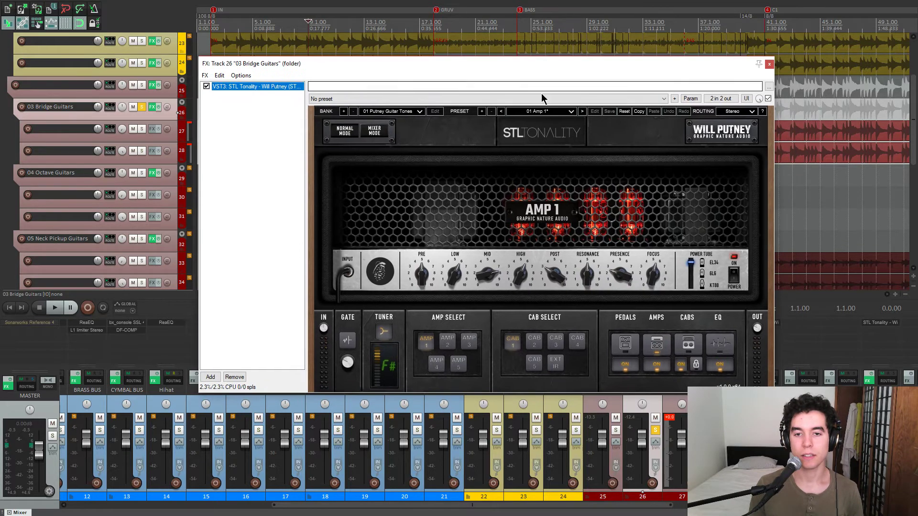
click(768, 65)
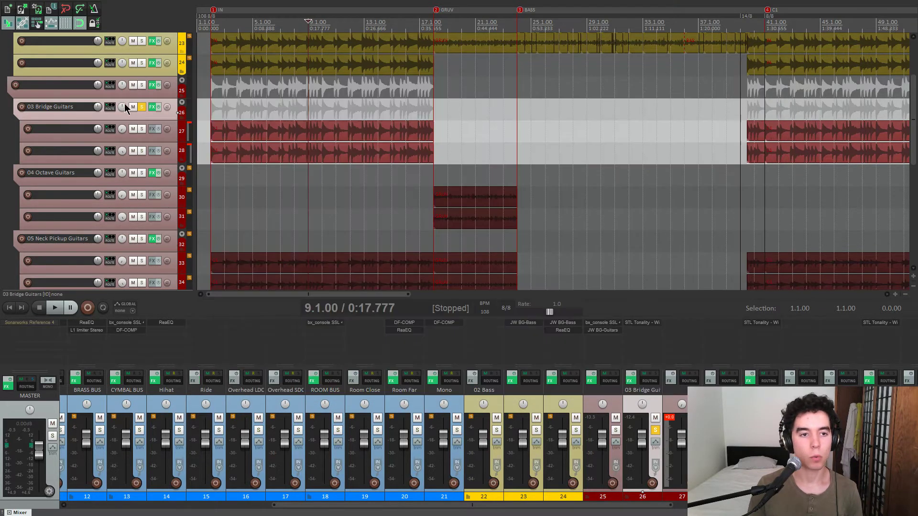
Play the soloed 03 Bridge Guitars bus within the VANISH section and stop playback.
scroll(615, 98, down, 2)
scroll(616, 105, down, 2)
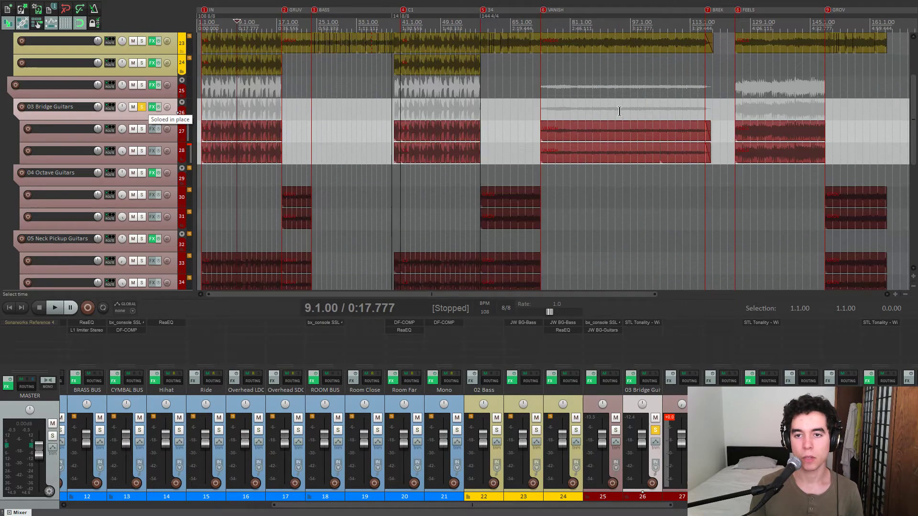
click(555, 113)
scroll(555, 113, up, 4)
key(space)
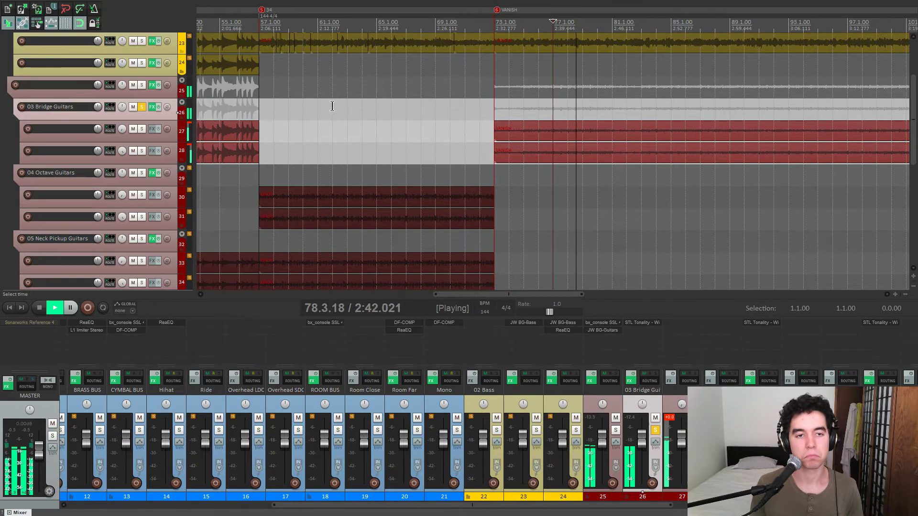
key(space)
scroll(343, 129, down, 4)
Unsolo 03 Bridge Guitars, place the edit cursor at the GRUV marker, and solo the 04 Octave Guitars bus.
click(390, 177)
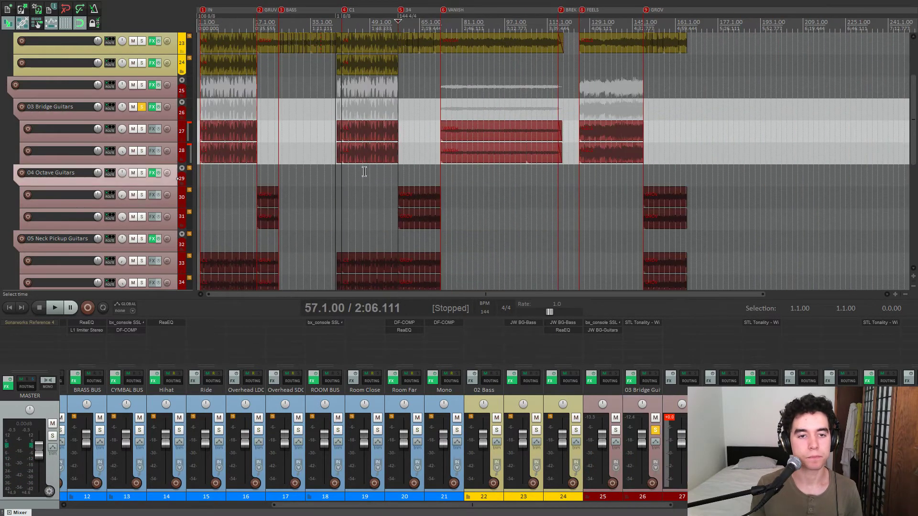
click(142, 107)
click(258, 177)
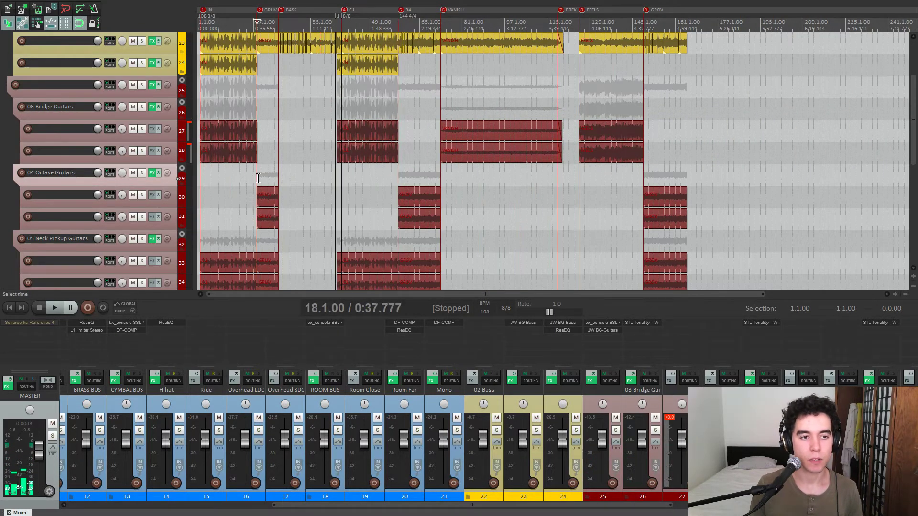
click(142, 172)
key(equal)
key(equal)
key(equal)
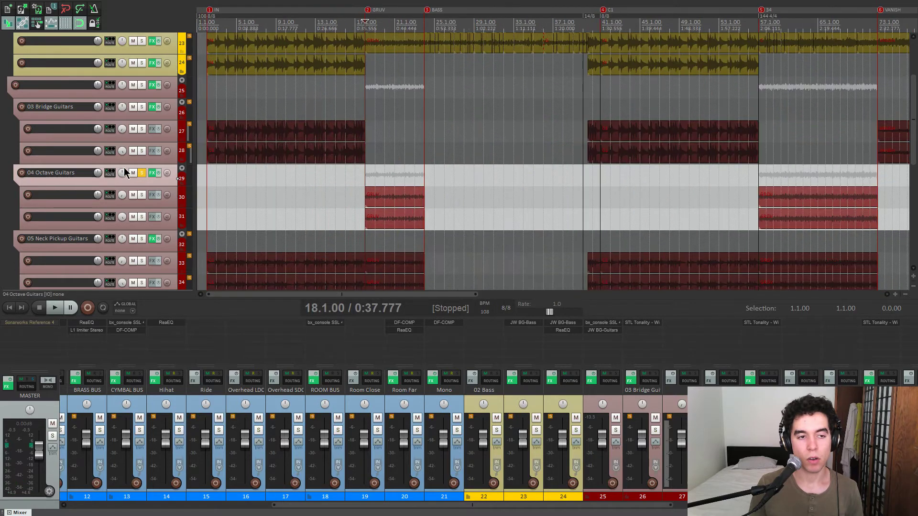
double_click(76, 173)
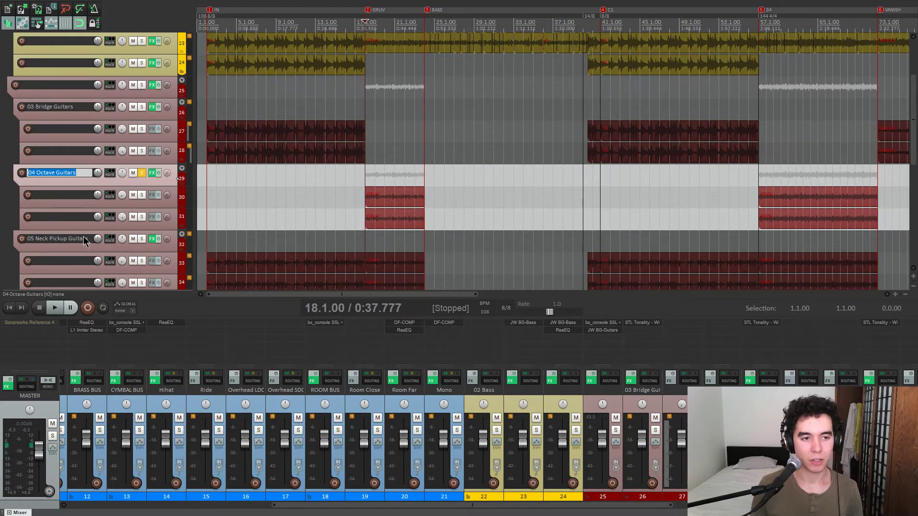
key(Escape)
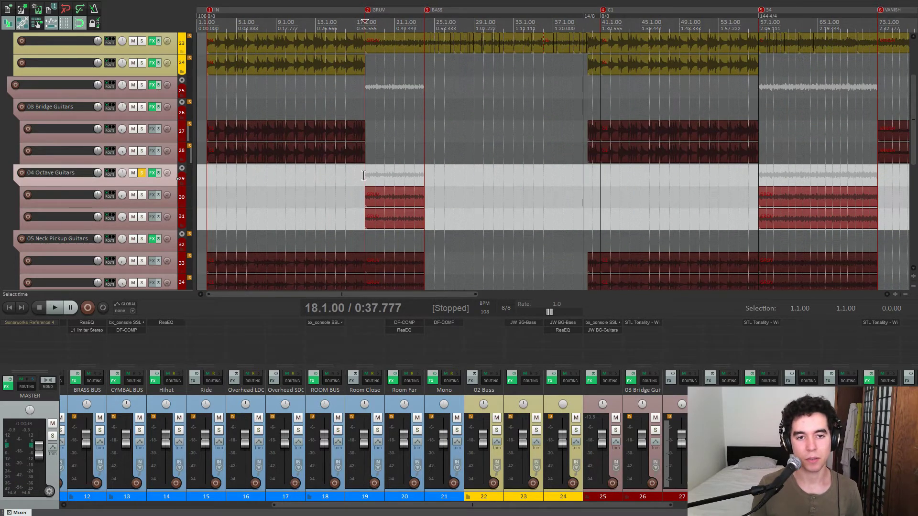
key(minus)
key(equal)
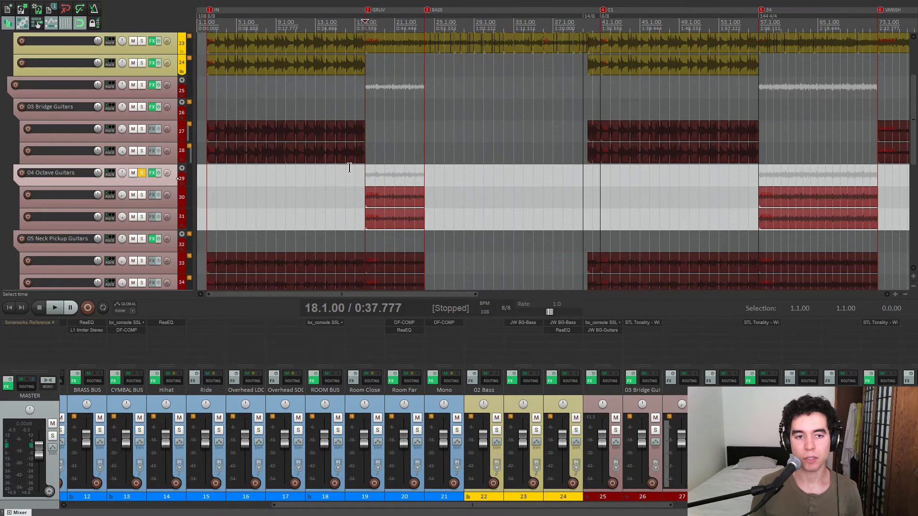
Play the soloed 04 Octave Guitars from the GRUV marker, examine the bus's STL Tonality Amp 1 settings, and close the plugin window.
key(space)
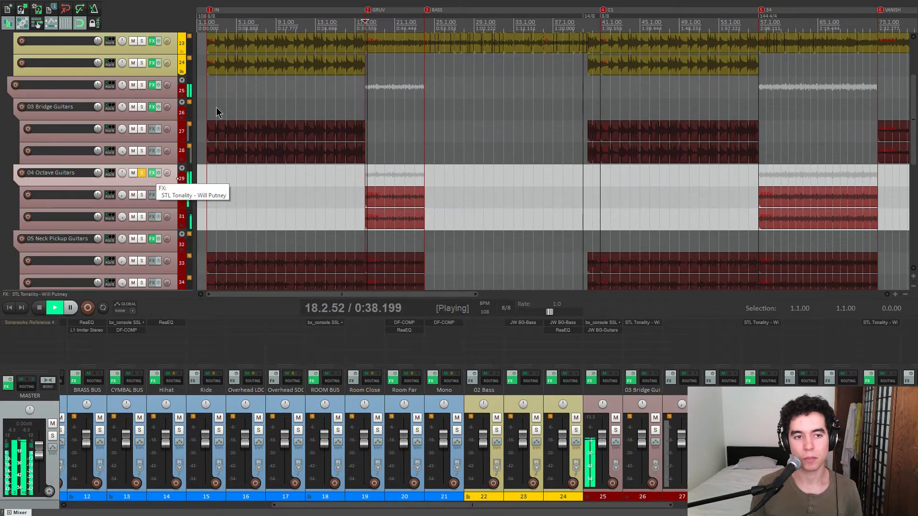
click(152, 173)
drag(203, 45, 492, 83)
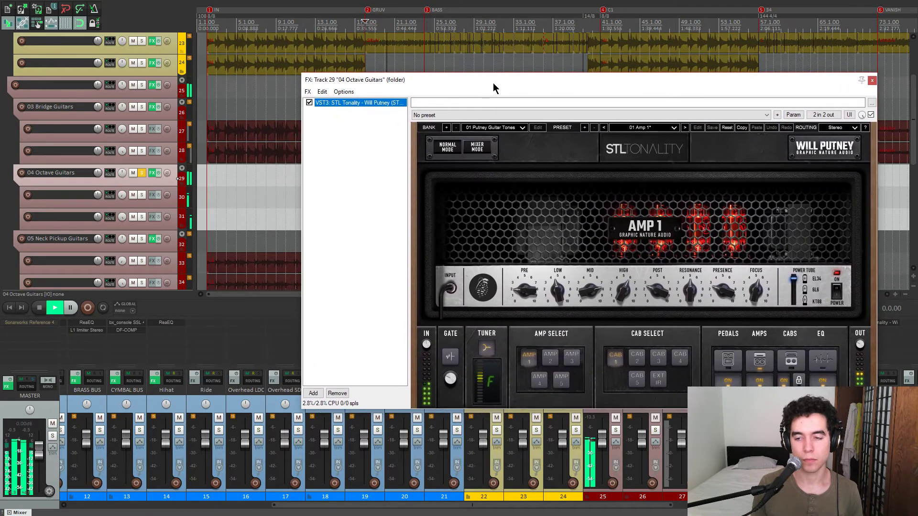
key(space)
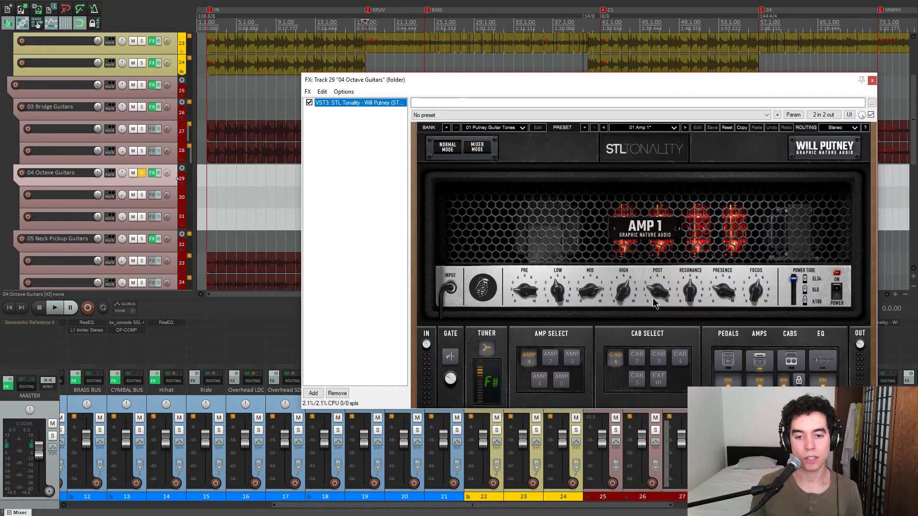
drag(630, 84, 616, 81)
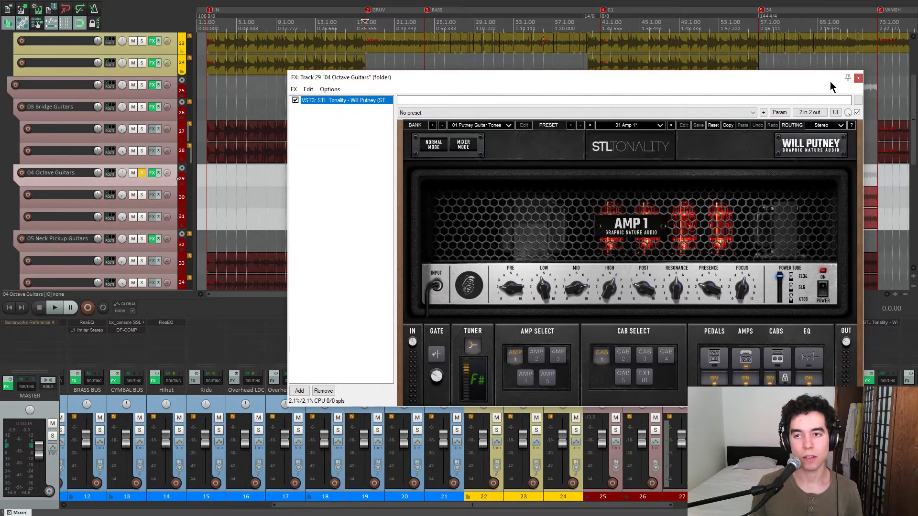
click(858, 78)
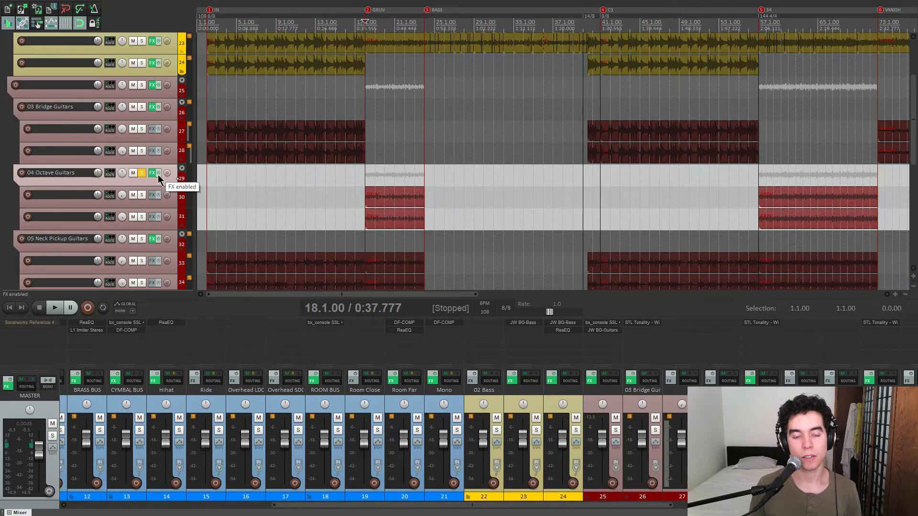
Compare the 04 Octave Guitars bus with its effects bypassed and re-enabled while playing from the GRUV marker.
click(158, 174)
scroll(549, 177, up, 3)
scroll(545, 179, down, 2)
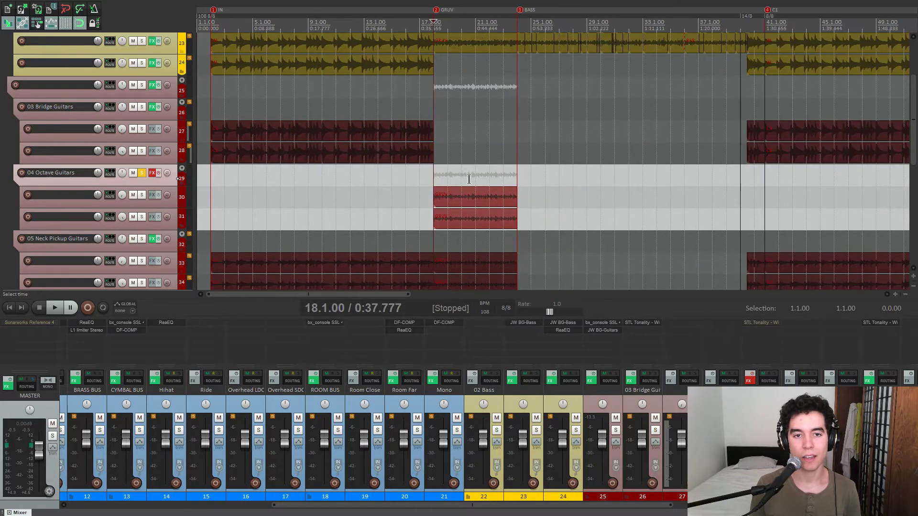
key(space)
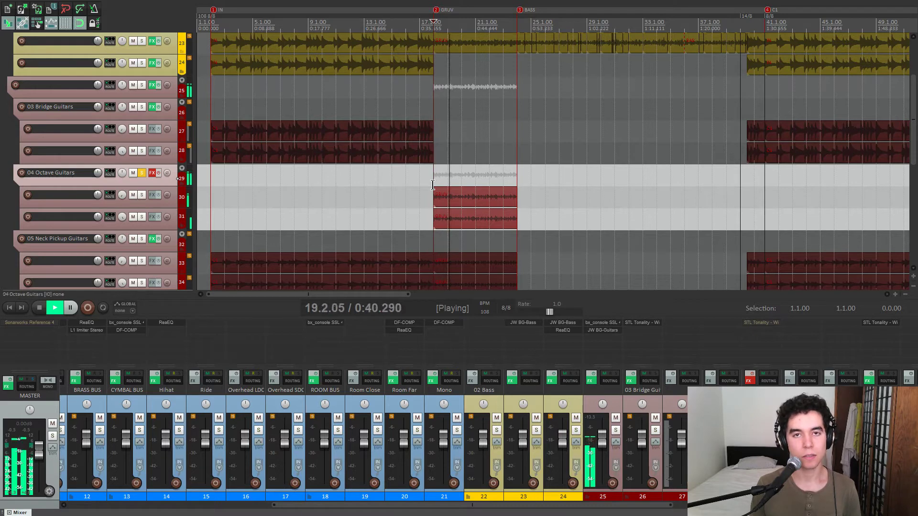
click(153, 173)
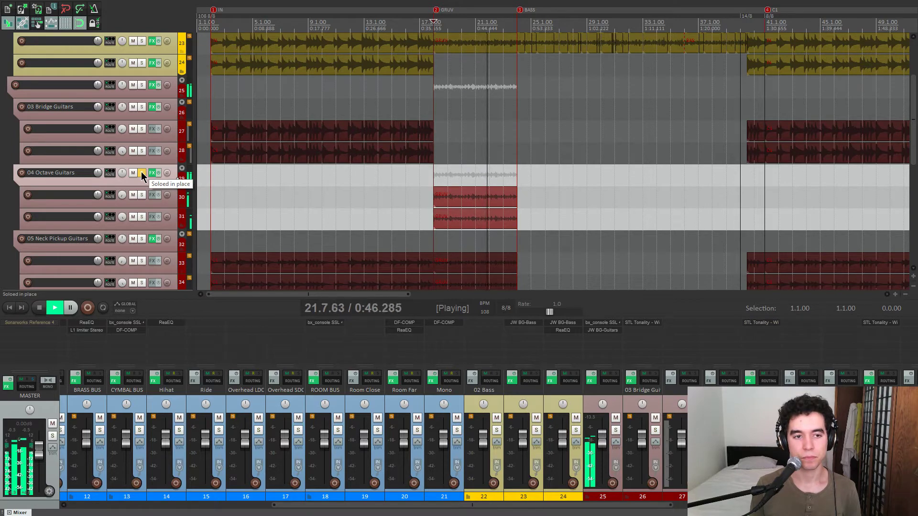
Stop playback, switch the solo from 04 Octave Guitars to 05 Neck Pickup Guitars, and place the edit cursor at the IN marker.
key(space)
click(142, 174)
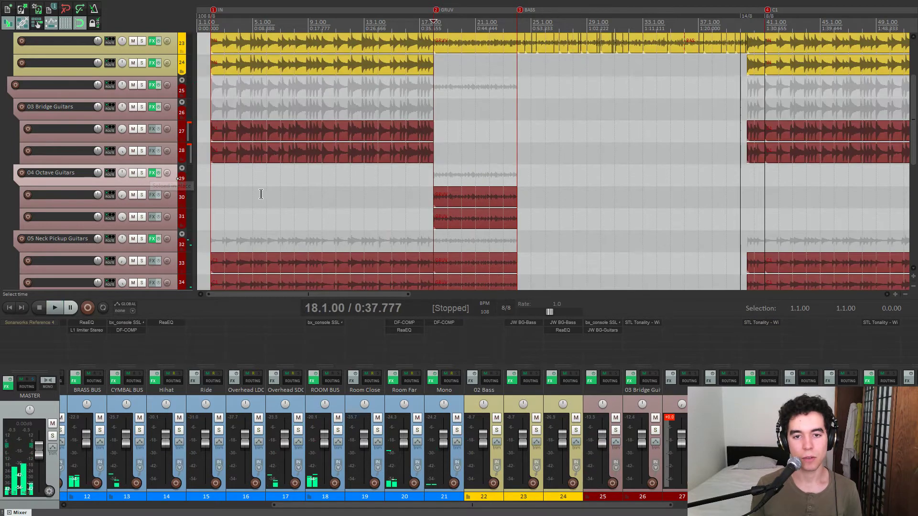
click(213, 221)
scroll(163, 210, down, 1)
click(142, 217)
scroll(246, 211, down, 5)
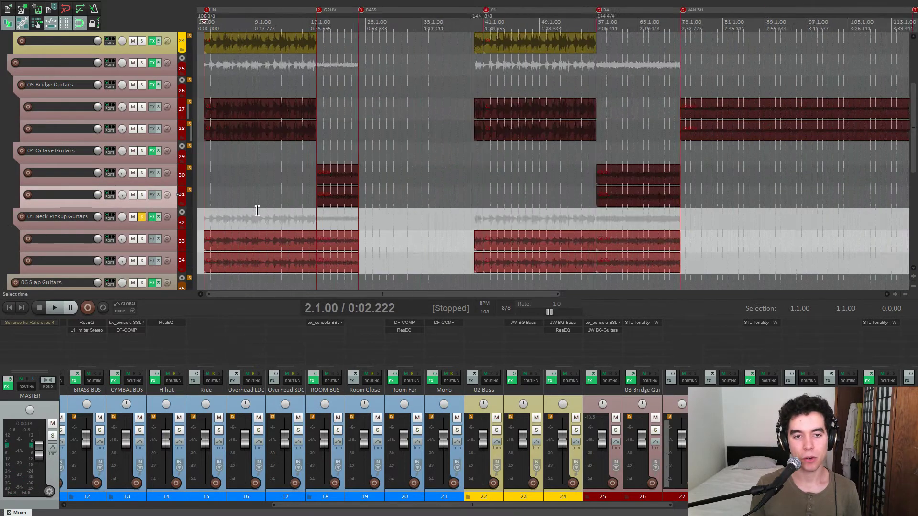
Play the 05 Neck Pickup Guitars bus on its own from the IN marker and stop playback.
click(142, 87)
scroll(282, 181, up, 5)
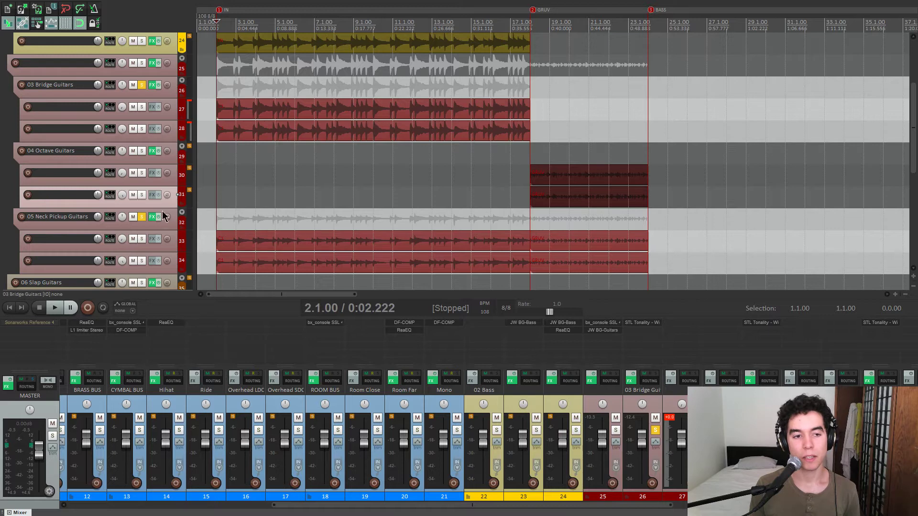
click(141, 87)
key(space)
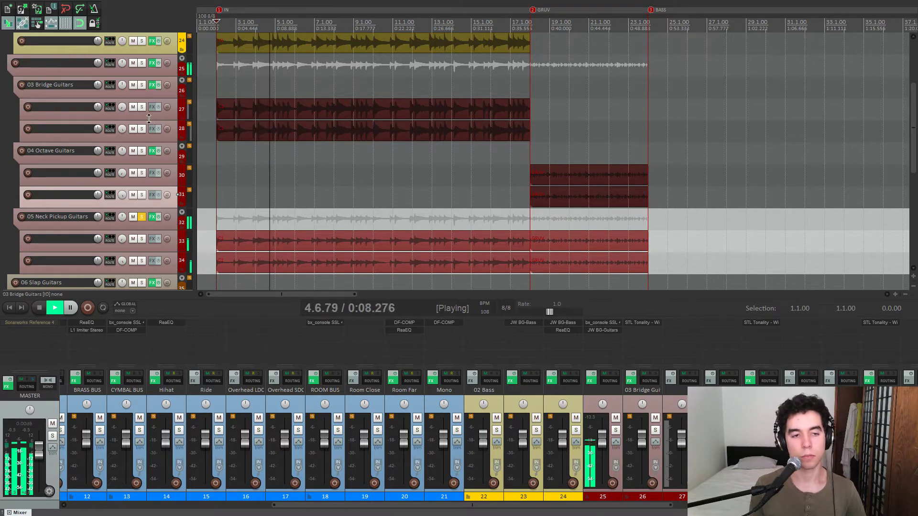
key(space)
Solo 03 Bridge Guitars alongside 05 Neck Pickup Guitars and play both from the IN marker.
click(141, 85)
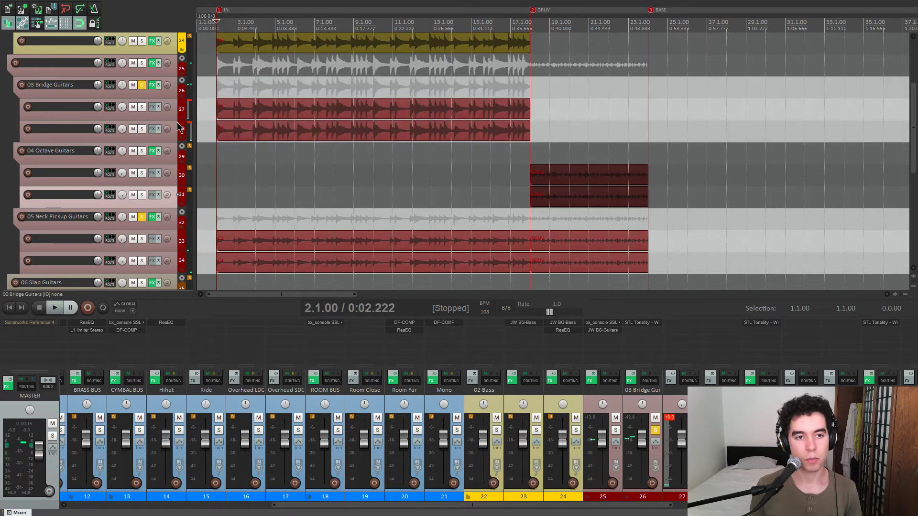
click(220, 160)
key(space)
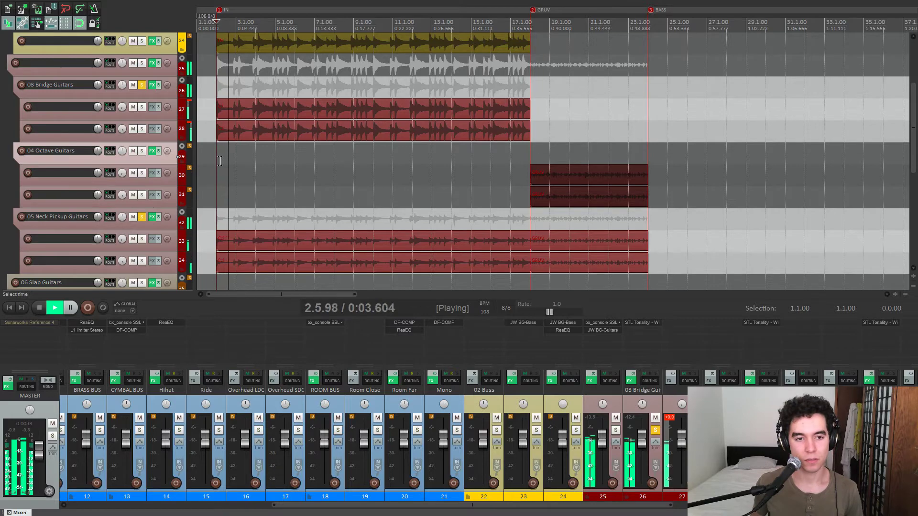
key(space)
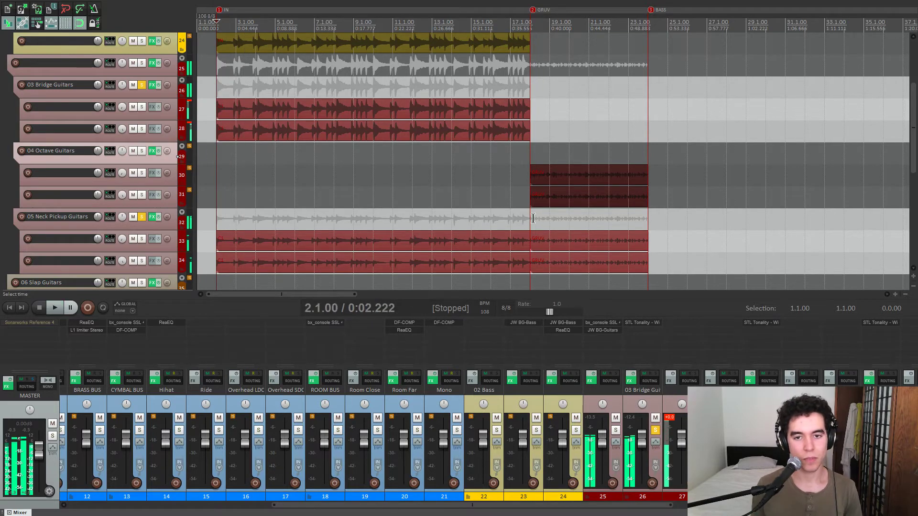
Play the soloed guitar buses from the GRUV marker and stop playback.
click(533, 218)
scroll(531, 218, up, 1)
scroll(526, 227, down, 2)
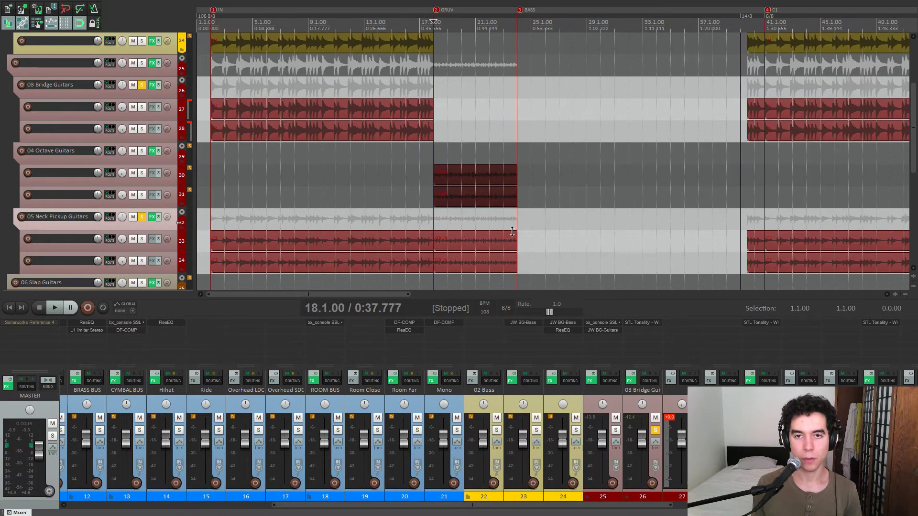
key(space)
scroll(502, 224, up, 1)
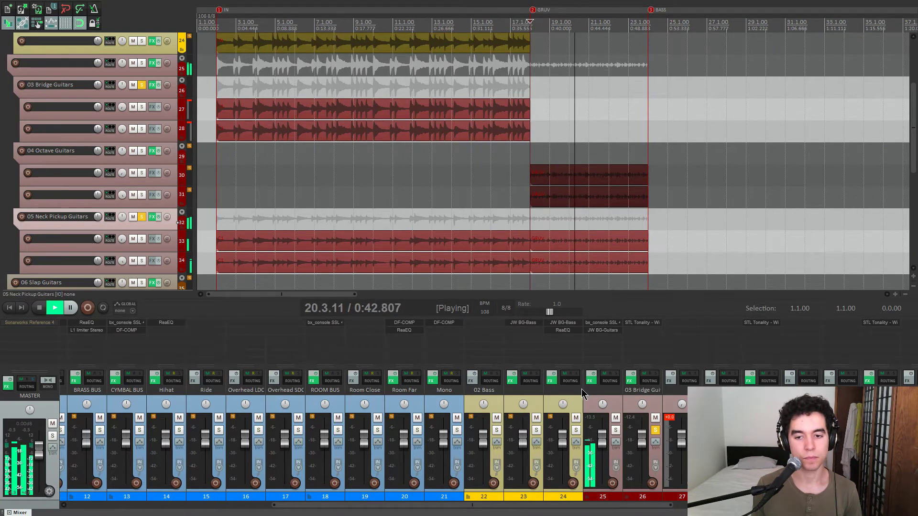
scroll(581, 389, down, 3)
key(space)
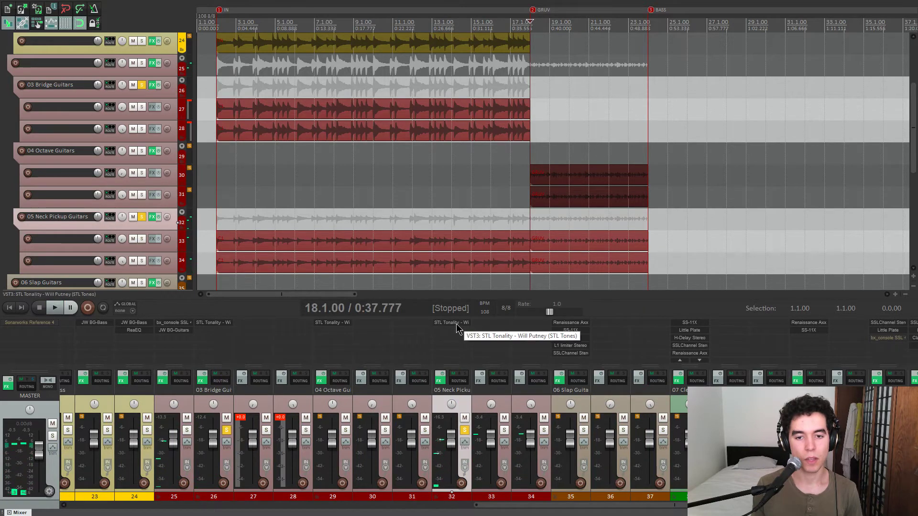
Examine the STL Tonality Amp 1 settings on the 05 Neck Pickup Guitars bus and close the plugin window.
click(450, 322)
drag(362, 95, 636, 69)
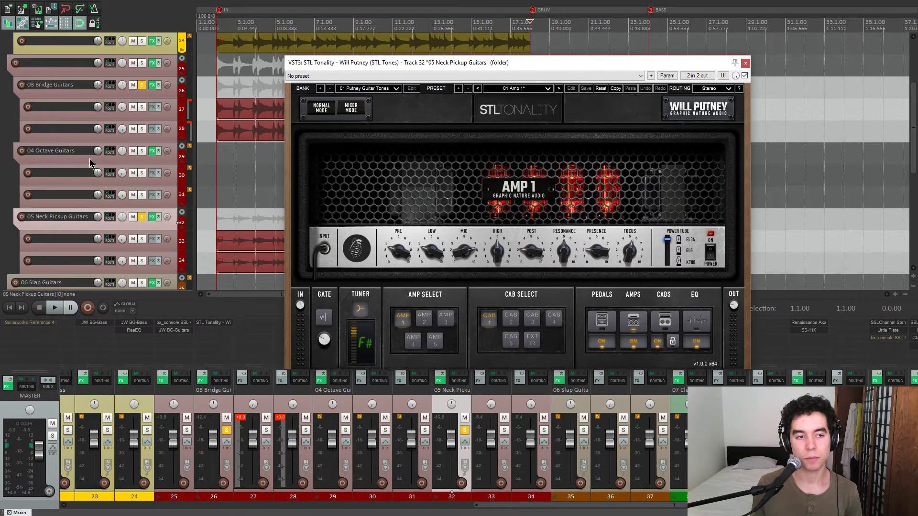
drag(521, 67, 481, 76)
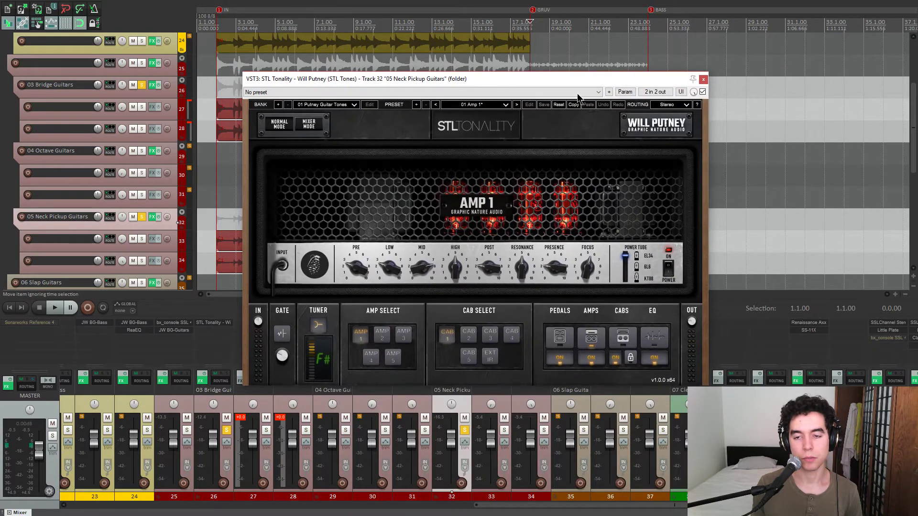
drag(647, 77, 624, 76)
click(668, 75)
Unsolo the 05 Neck Pickup Guitars and 03 Bridge Guitars buses.
scroll(521, 174, down, 4)
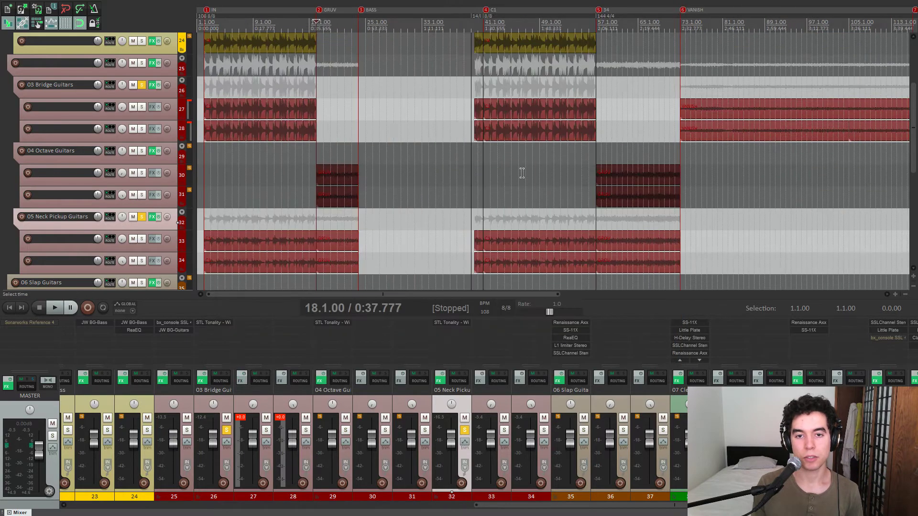
click(143, 216)
click(142, 85)
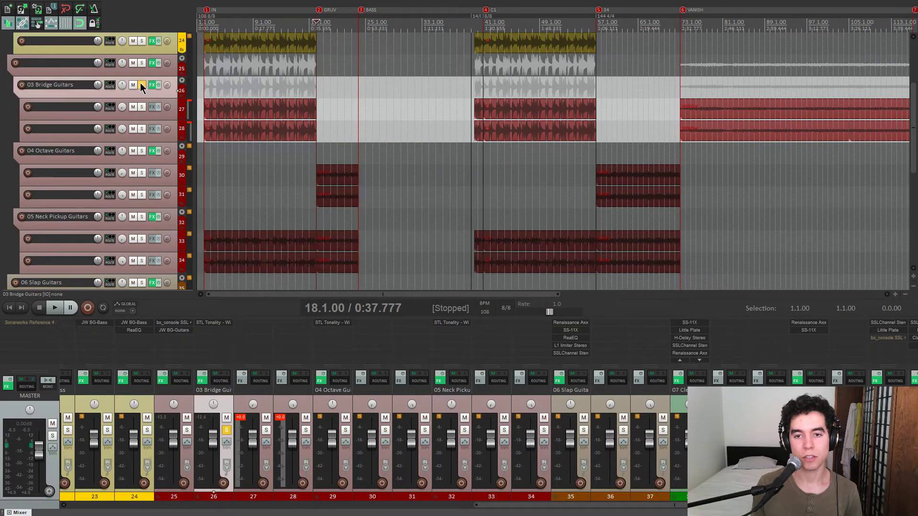
Place the edit cursor at the GROV marker and play the full mix from there without any solos.
scroll(484, 206, down, 3)
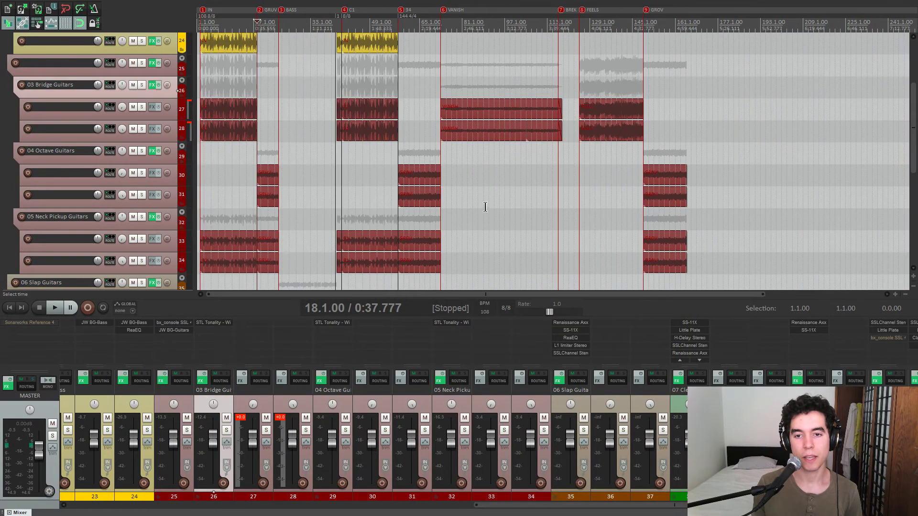
click(644, 223)
scroll(643, 223, up, 4)
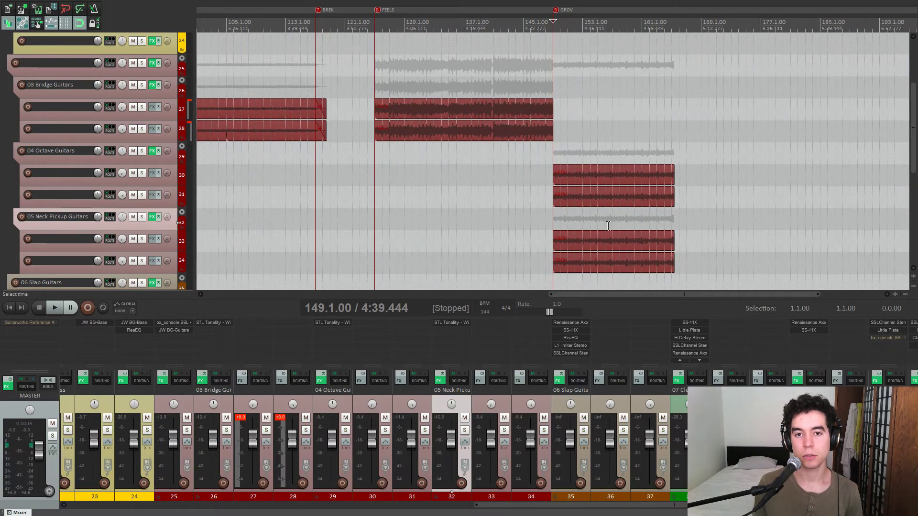
click(553, 156)
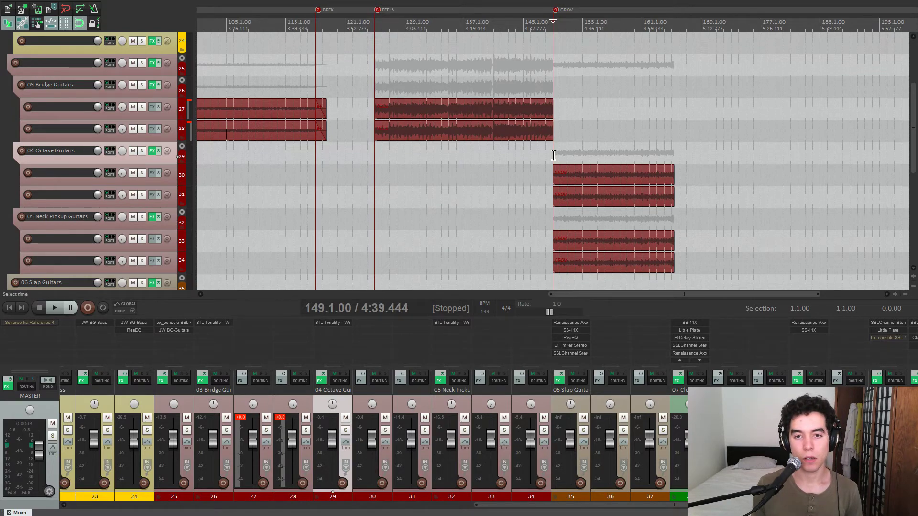
scroll(554, 155, up, 3)
scroll(554, 156, down, 1)
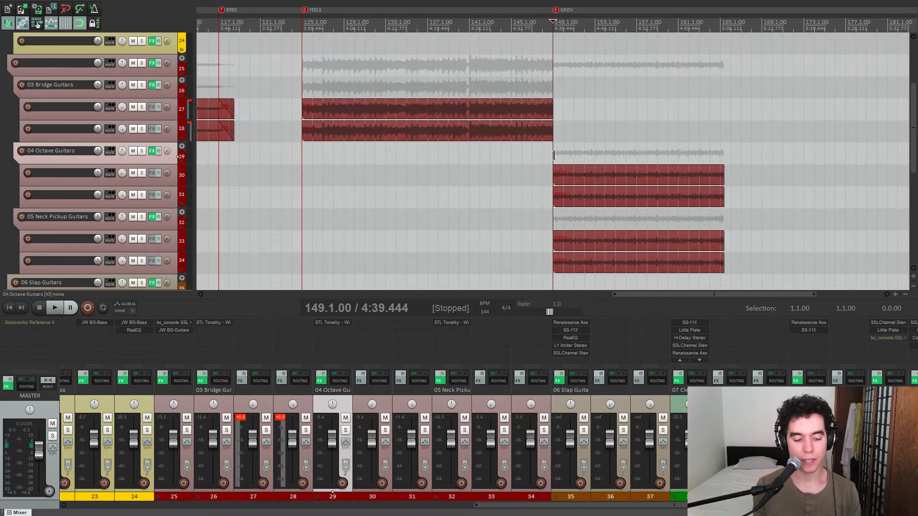
key(space)
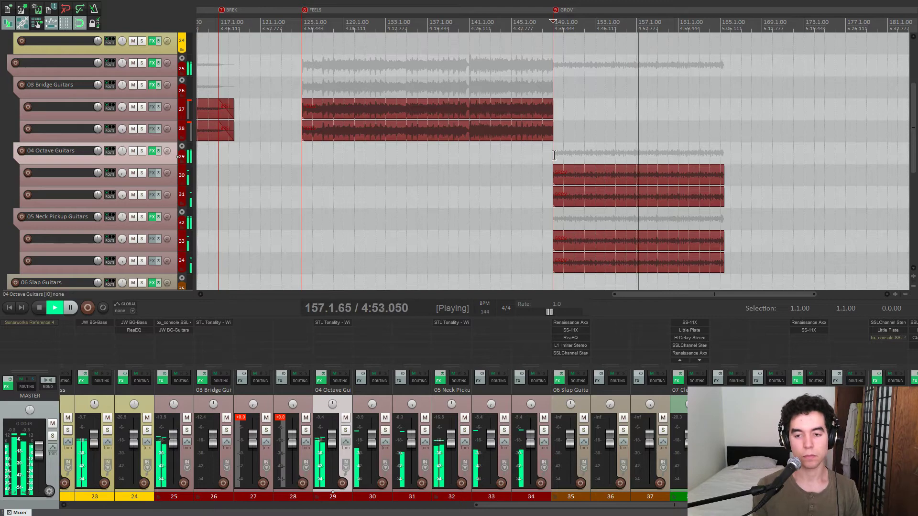
key(space)
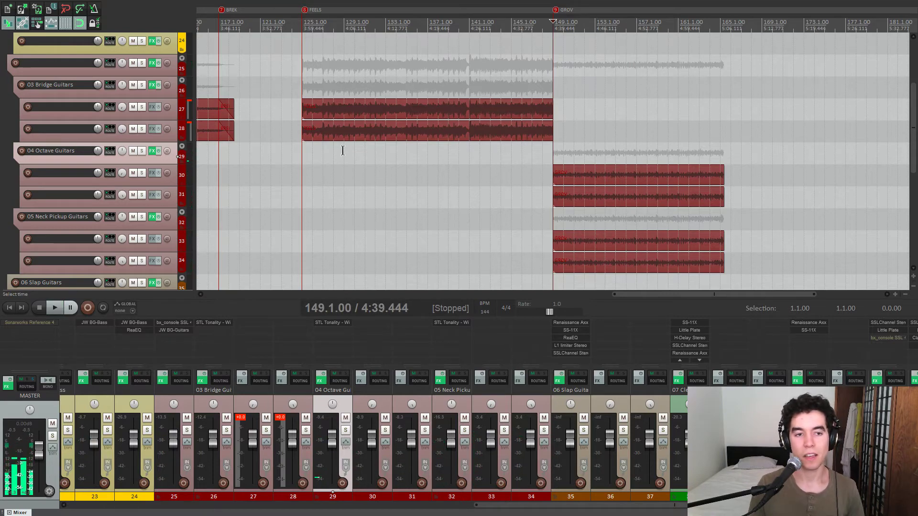
Solo 04 Octave Guitars and 05 Neck Pickup Guitars together and play them from the GROV marker.
click(142, 151)
click(141, 216)
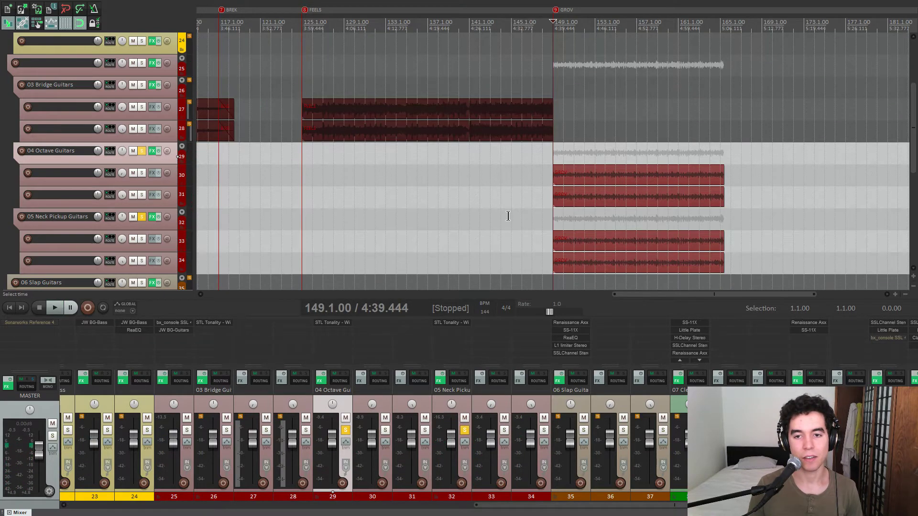
scroll(562, 217, up, 5)
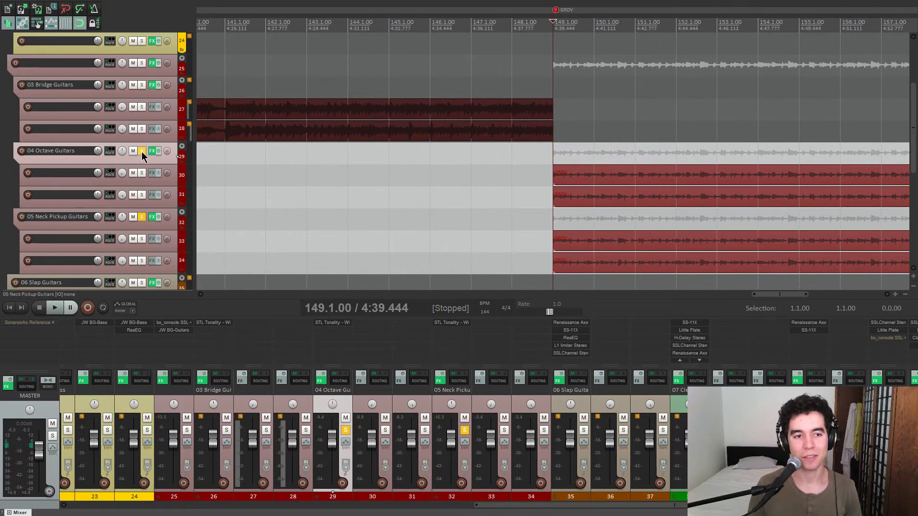
key(space)
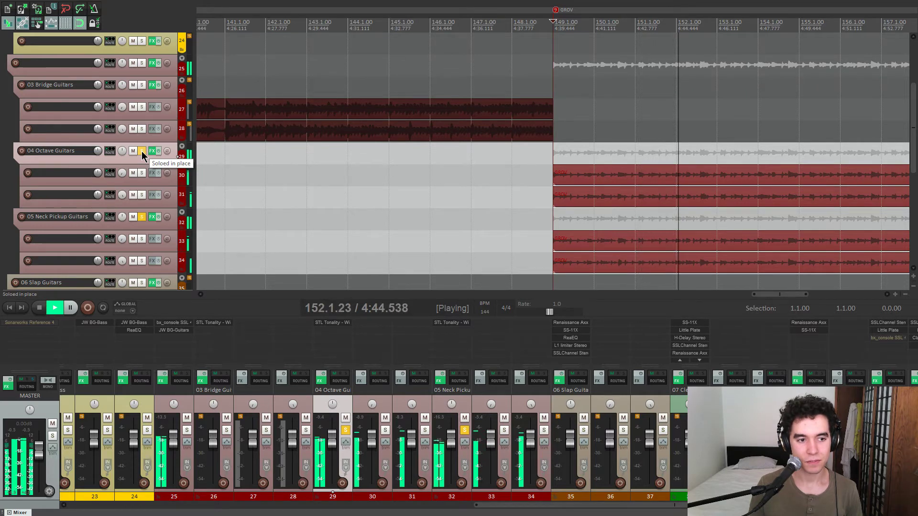
key(space)
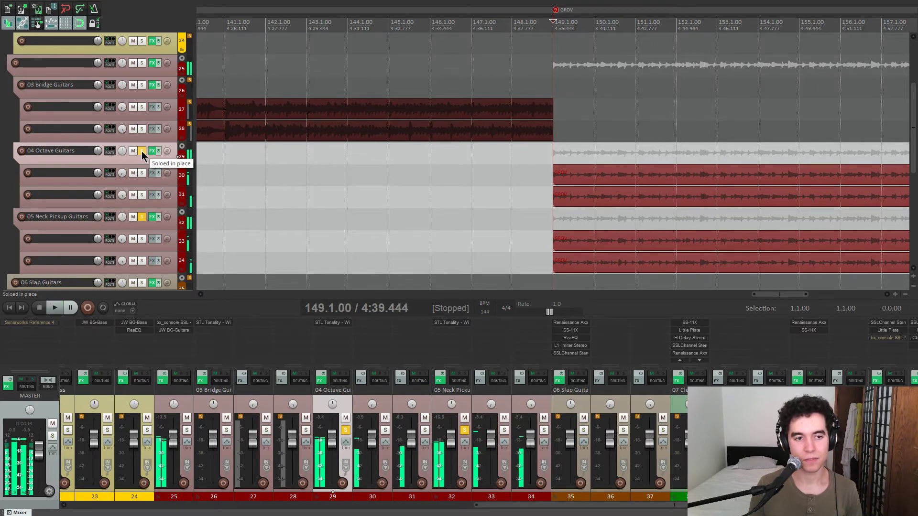
Unsolo the 04 Octave Guitars and 05 Neck Pickup Guitars buses.
click(142, 151)
click(142, 217)
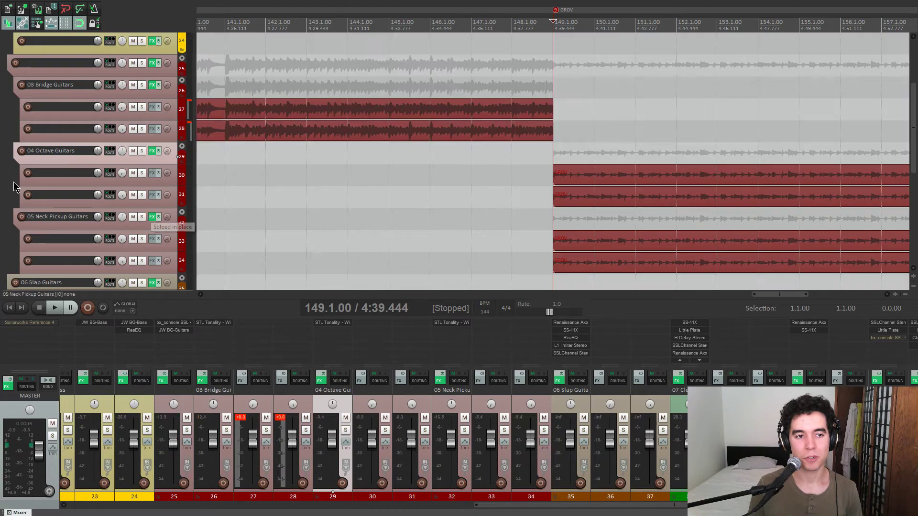
scroll(377, 177, down, 2)
scroll(377, 176, down, 5)
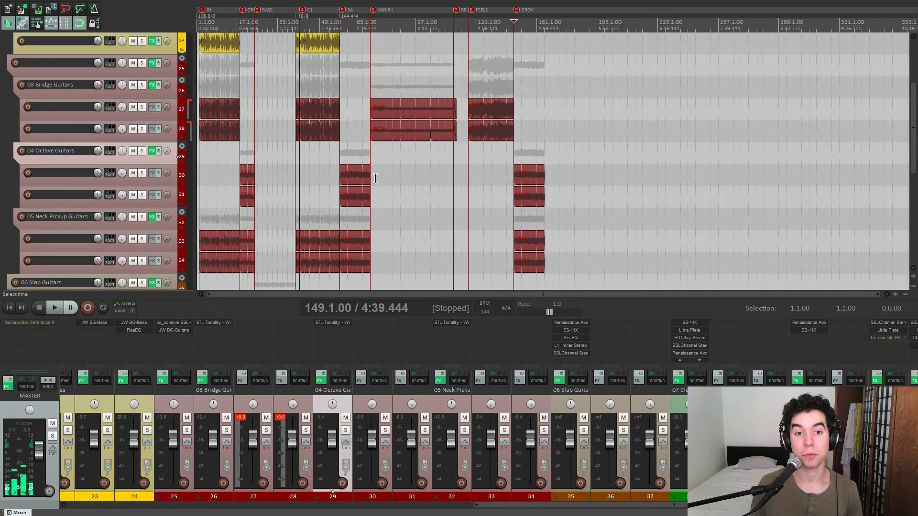
click(117, 178)
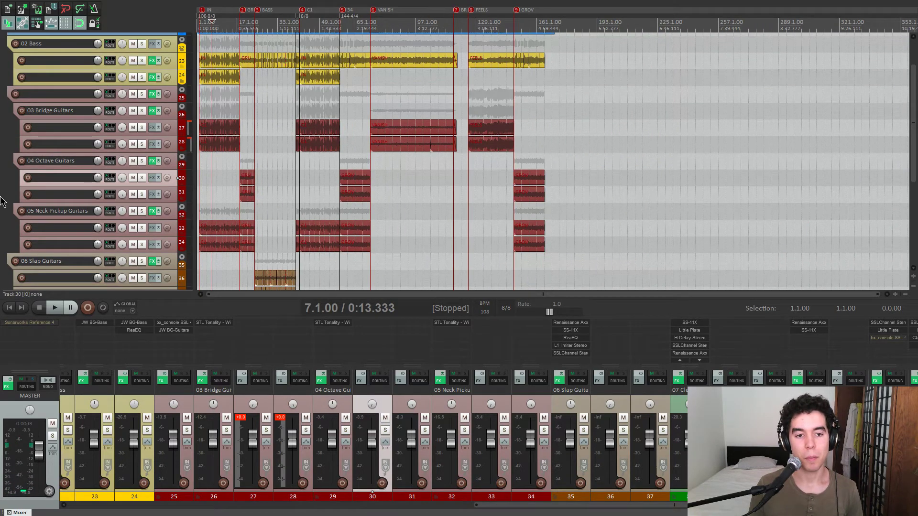
Place the edit cursor at the BASS marker, solo the 06 Slap Guitars bus, and play it from there.
scroll(6, 211, down, 2)
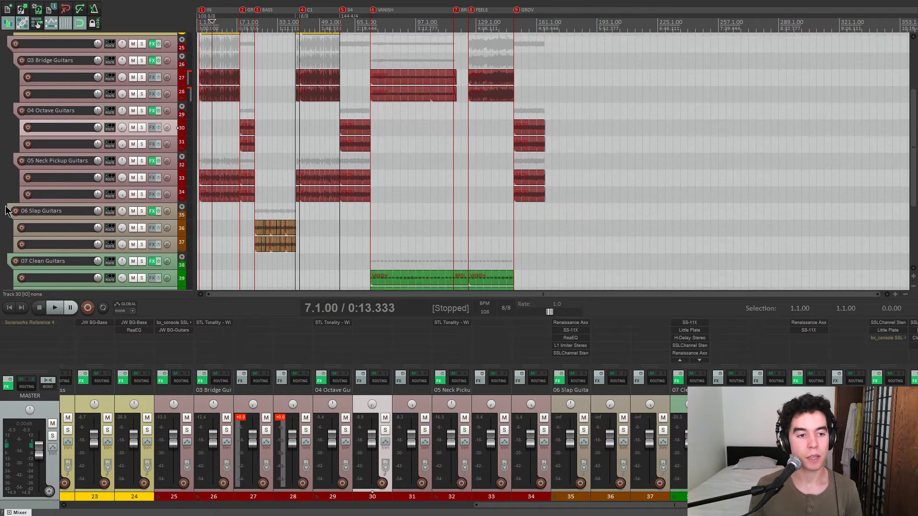
click(261, 212)
scroll(261, 212, up, 5)
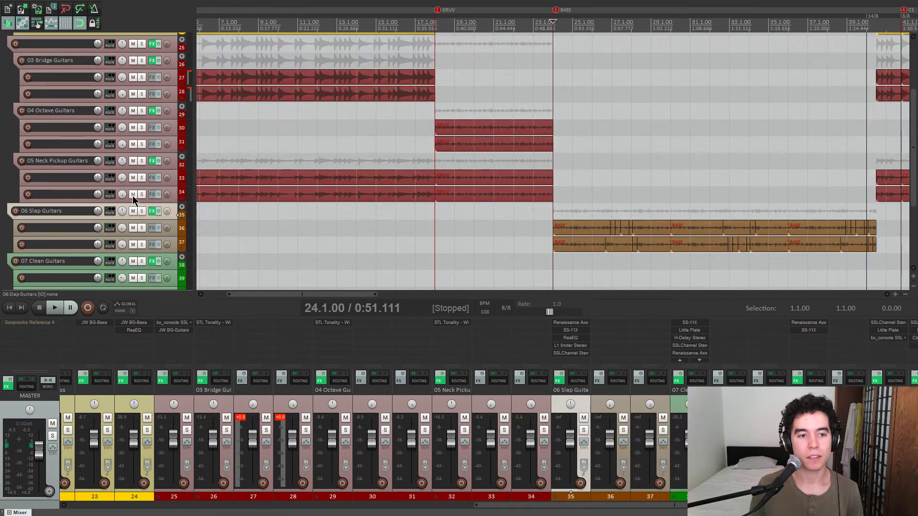
click(141, 211)
key(space)
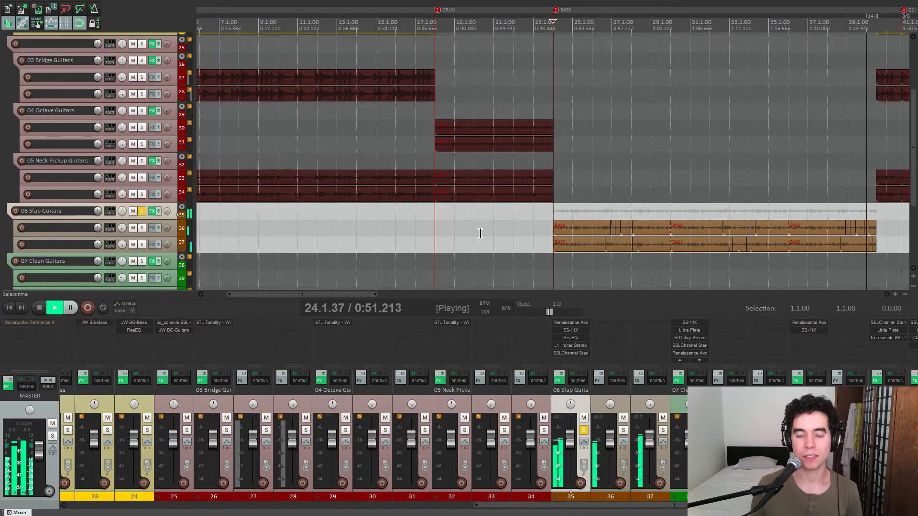
scroll(498, 238, up, 3)
scroll(497, 238, right, 2)
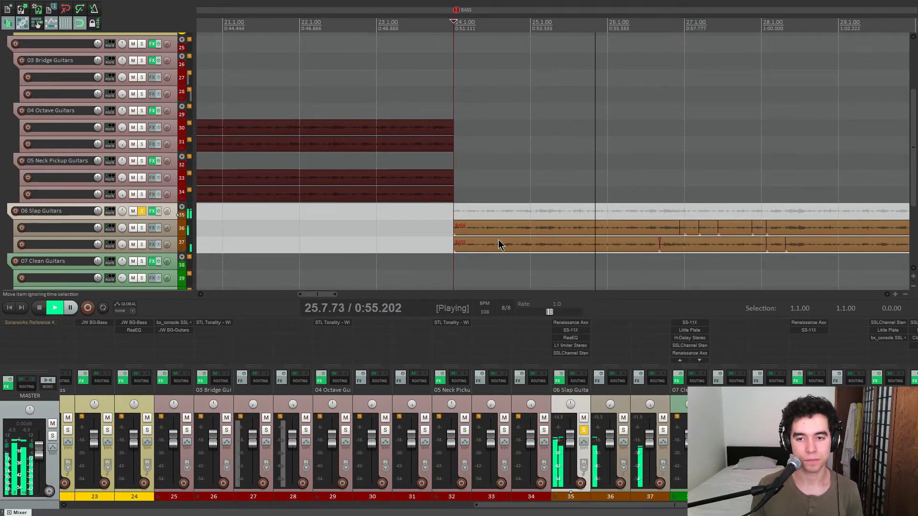
key(space)
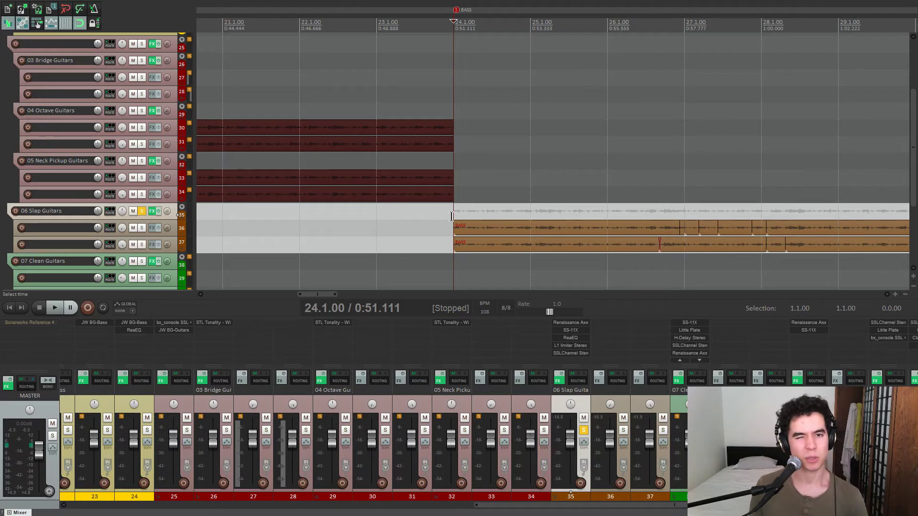
Play the soloed 06 Slap Guitars bus from the BASS marker with its effects bypassed.
scroll(454, 212, down, 6)
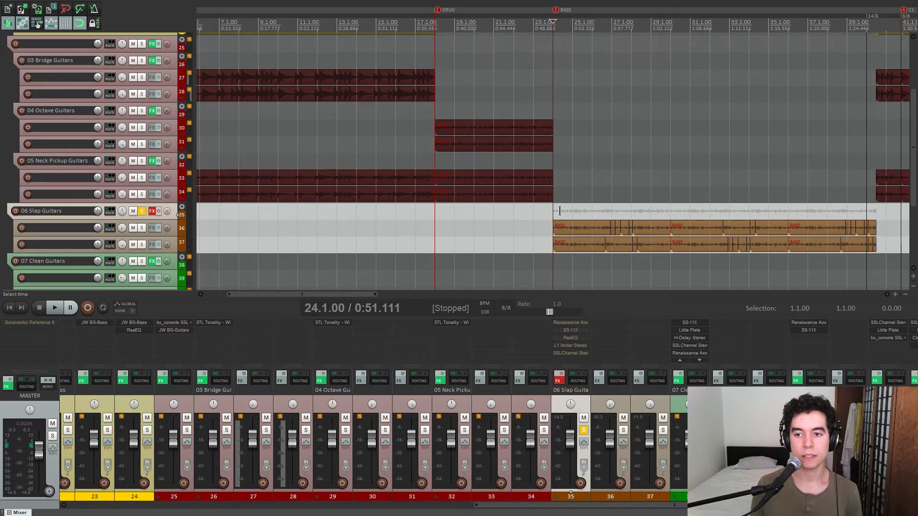
scroll(559, 211, up, 5)
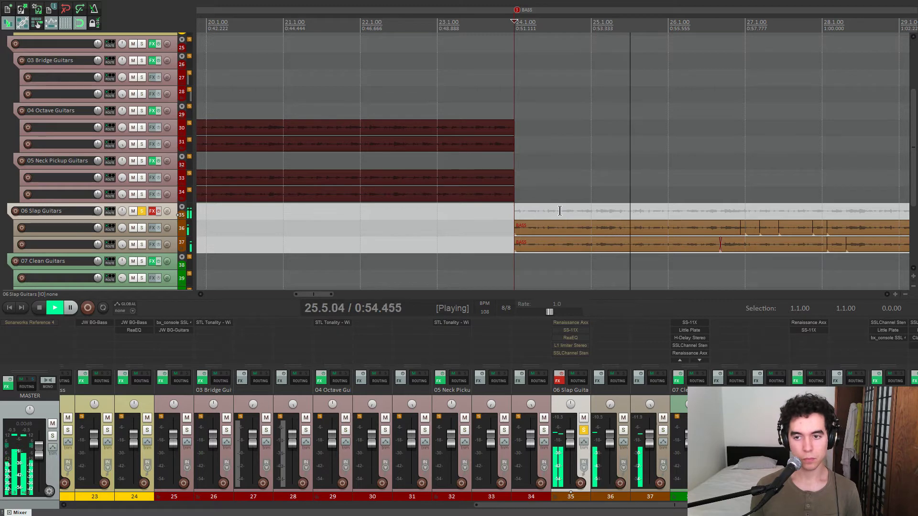
key(space)
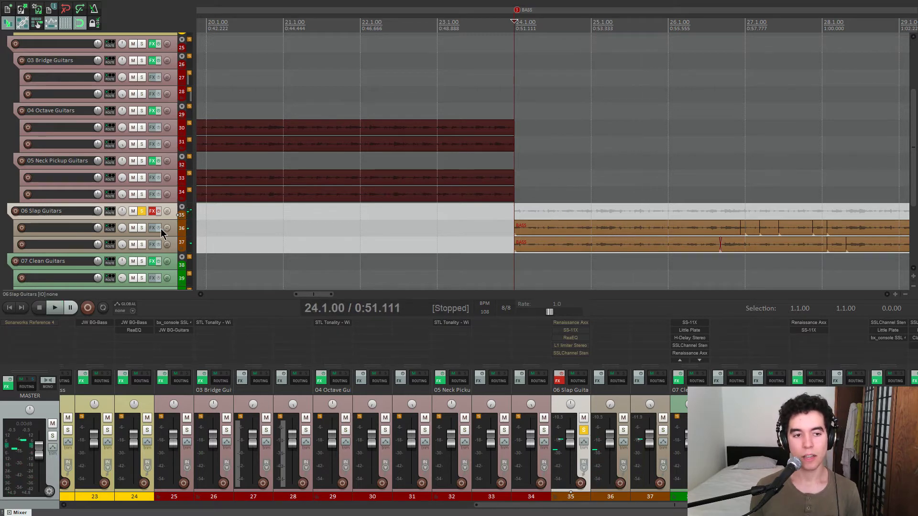
Restore the 06 Slap Guitars bus effects, leave only Renaissance Axx active with its window open, and play from the BASS marker.
click(570, 353)
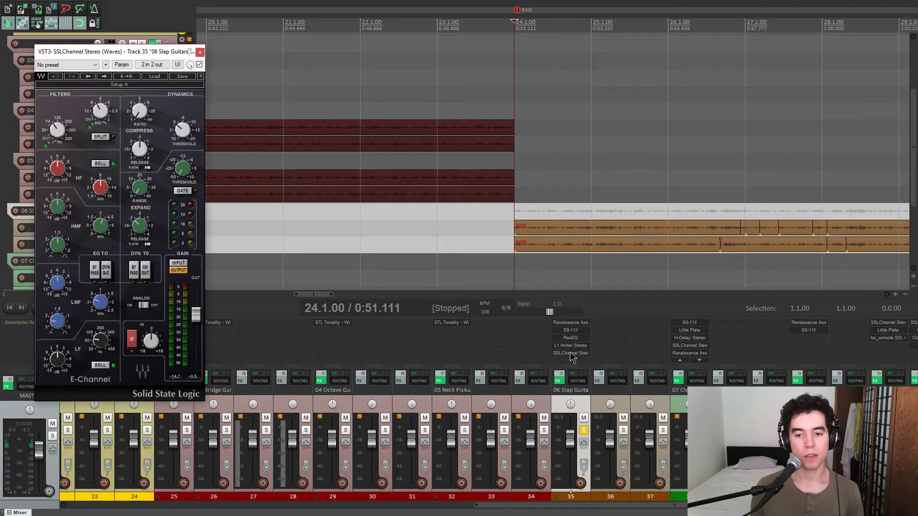
click(574, 353)
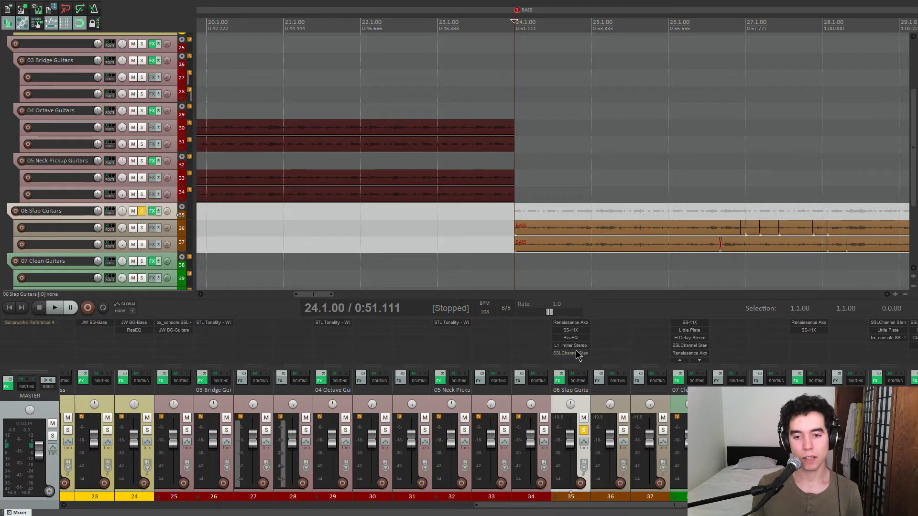
click(570, 322)
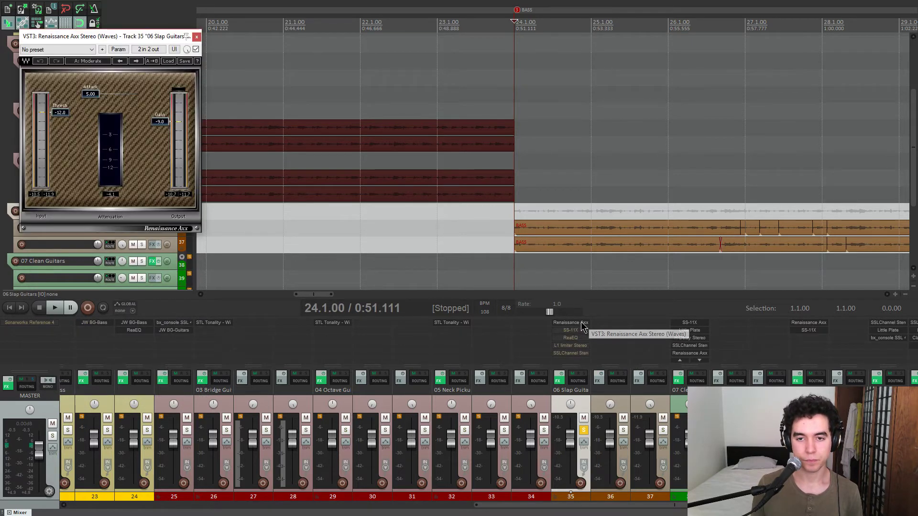
drag(134, 39, 350, 65)
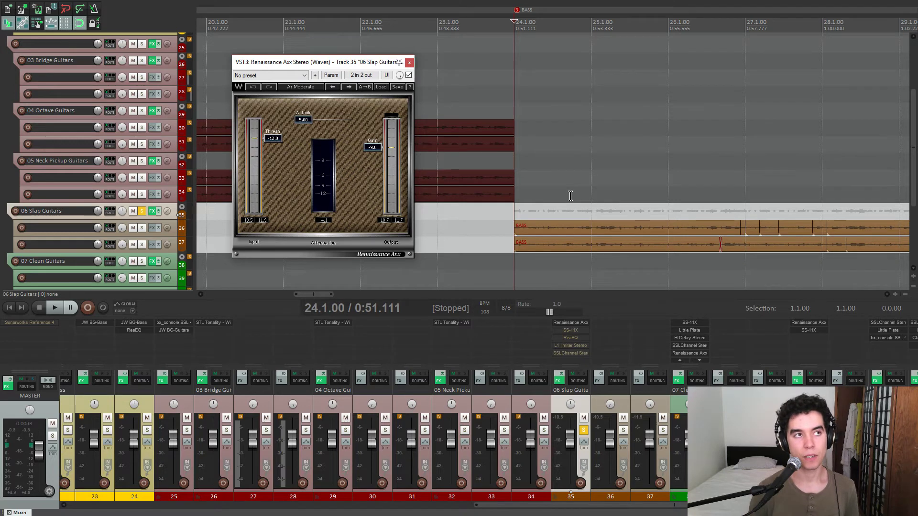
key(space)
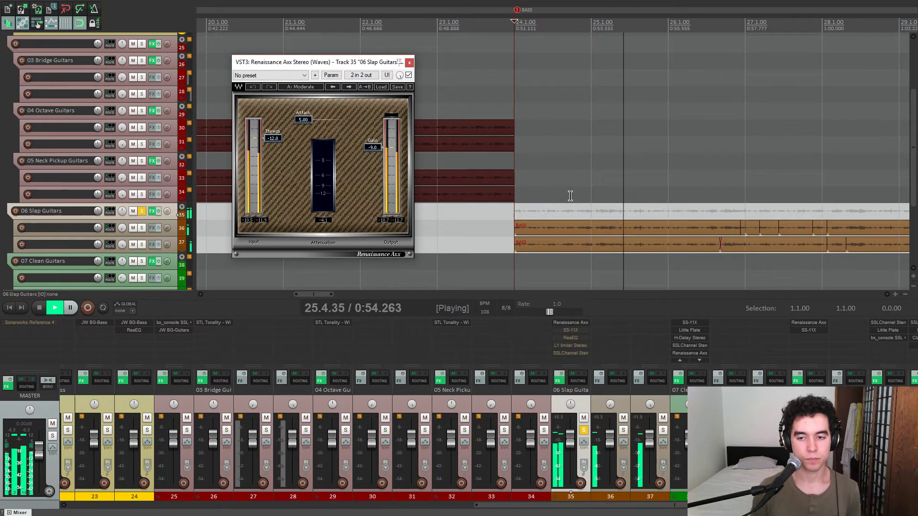
key(space)
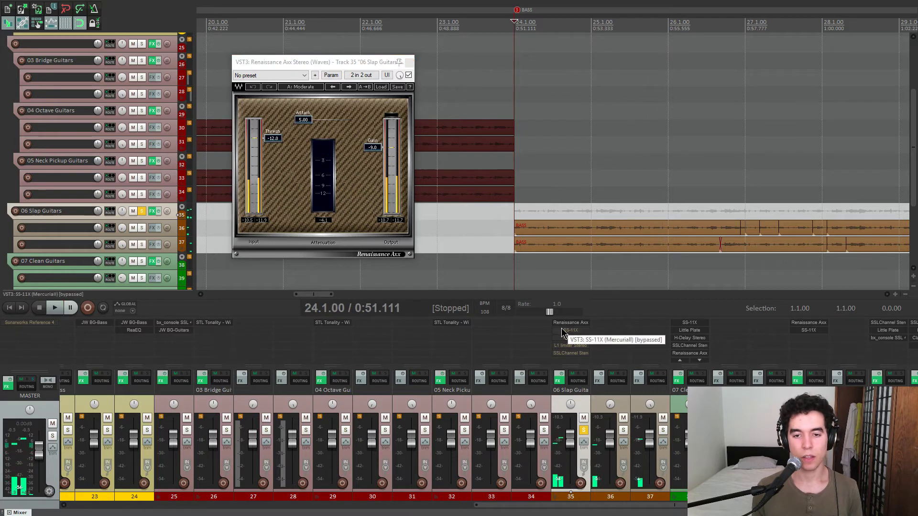
Enable and open SS-11X on the 06 Slap Guitars bus and play the soloed guitars from the BASS marker.
shift+click(562, 330)
click(562, 329)
drag(409, 122, 337, 40)
click(515, 210)
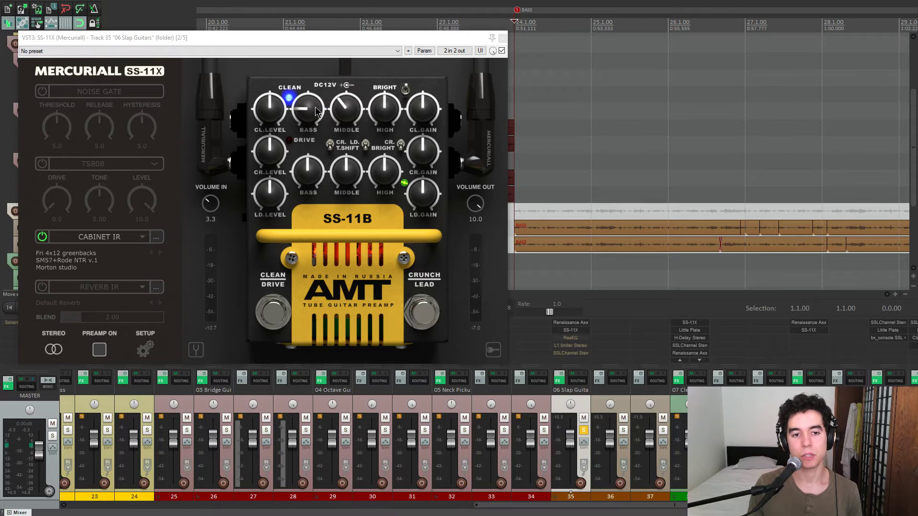
key(space)
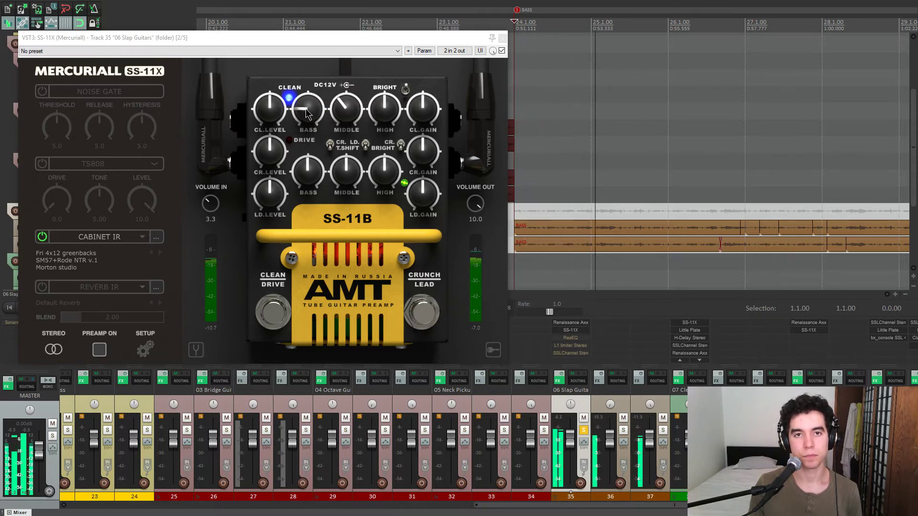
key(space)
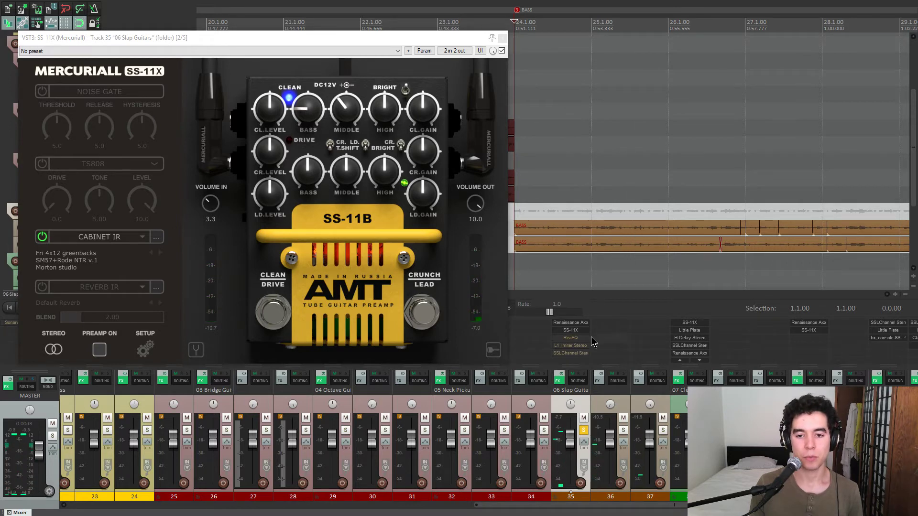
Enable ReaEQ on the 06 Slap Guitars bus and set band 5's gain to about -3.6 dB during playback, closing the plugin windows.
click(573, 338)
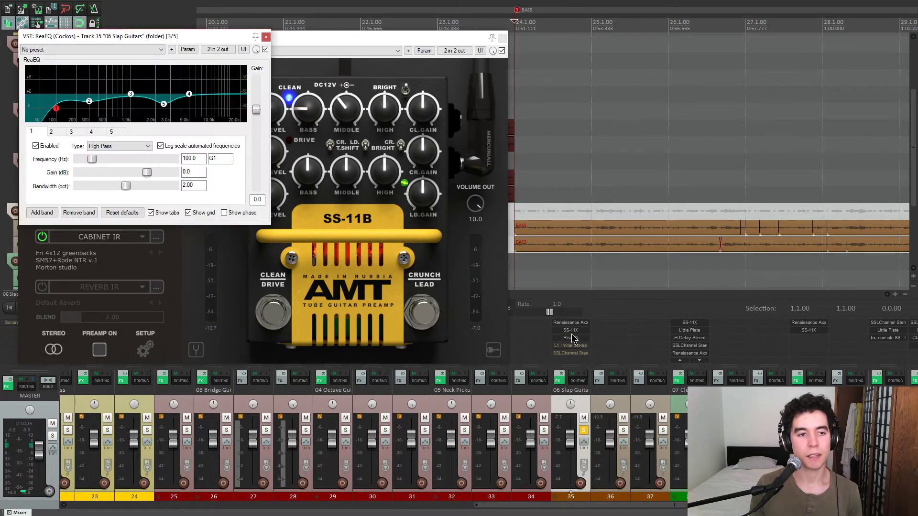
drag(206, 36, 336, 90)
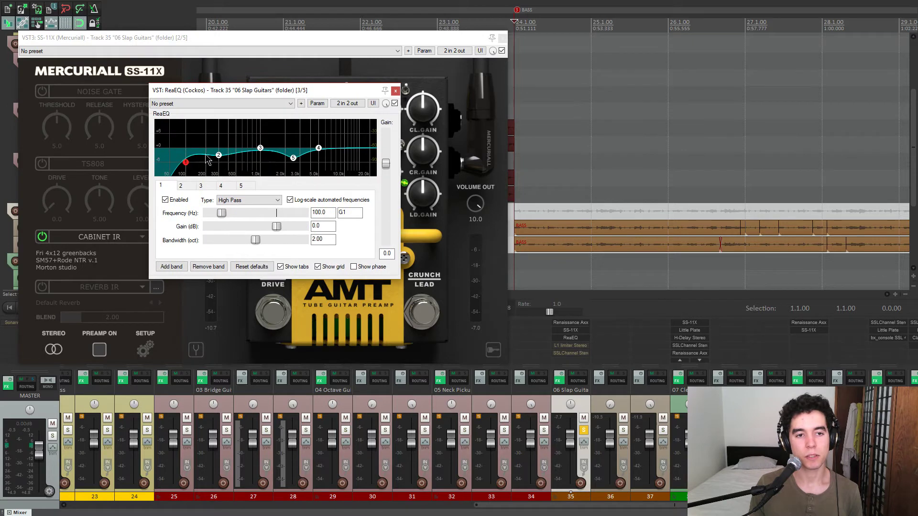
click(293, 159)
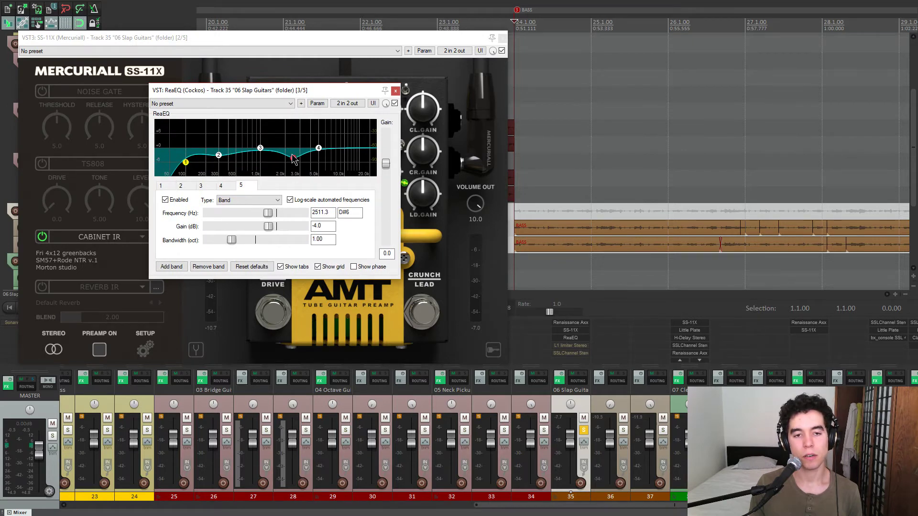
key(space)
drag(294, 159, 196, 155)
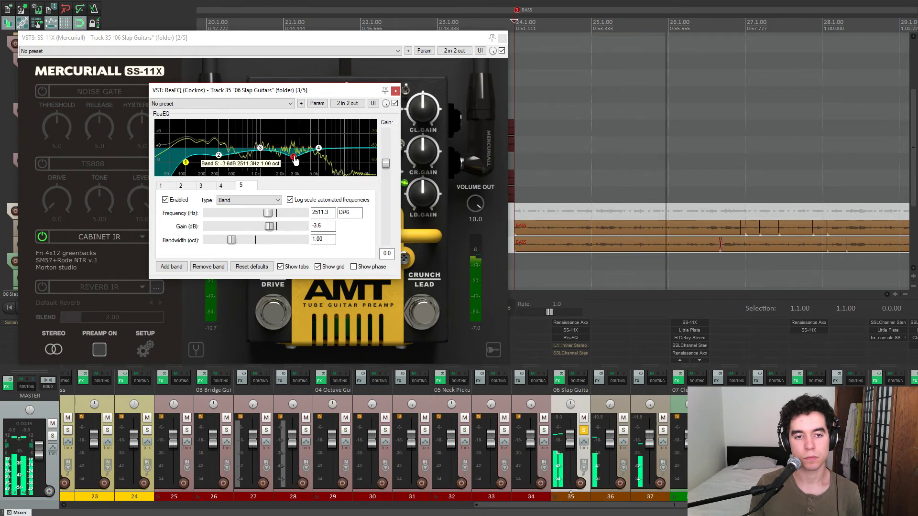
click(396, 91)
key(space)
click(503, 37)
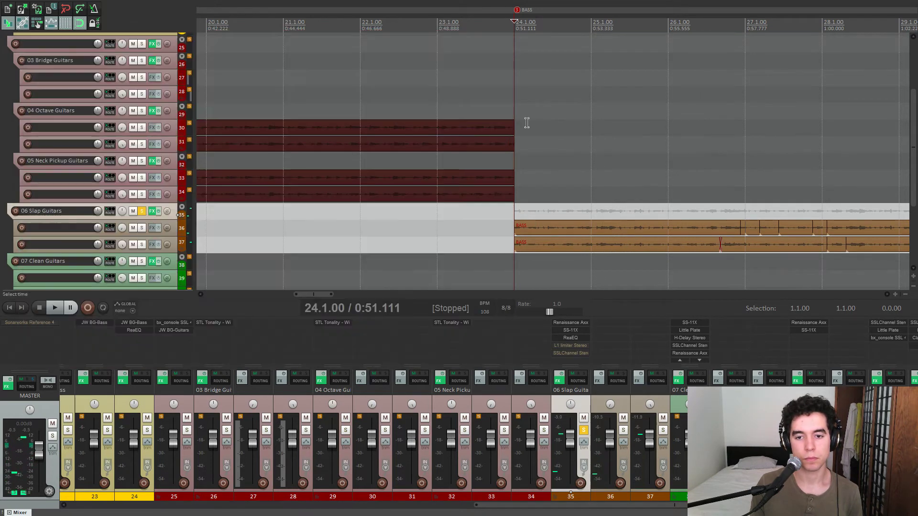
Enable and open L1 limiter on the 06 Slap Guitars bus and watch its attenuation while playing from the BASS marker.
click(571, 347)
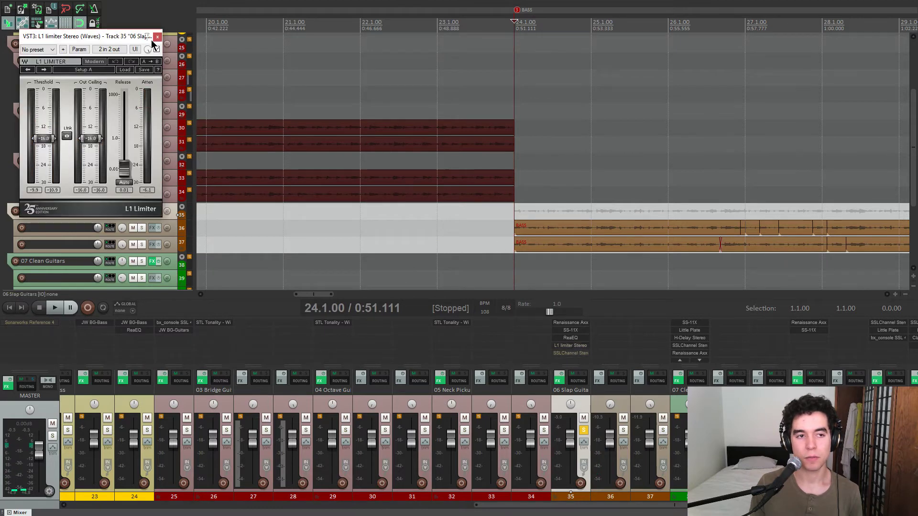
drag(152, 40, 349, 66)
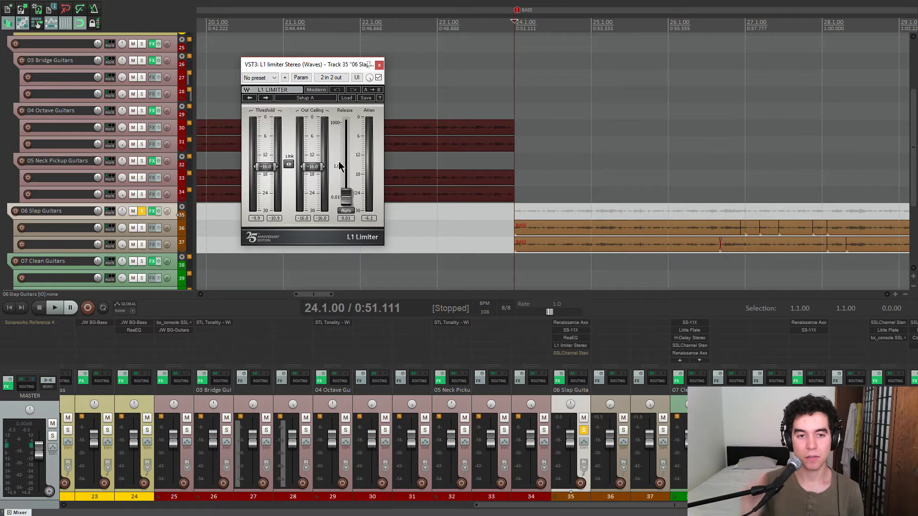
mouse_move(342, 62)
mouse_down()
mouse_move(336, 57)
mouse_move(345, 55)
mouse_up()
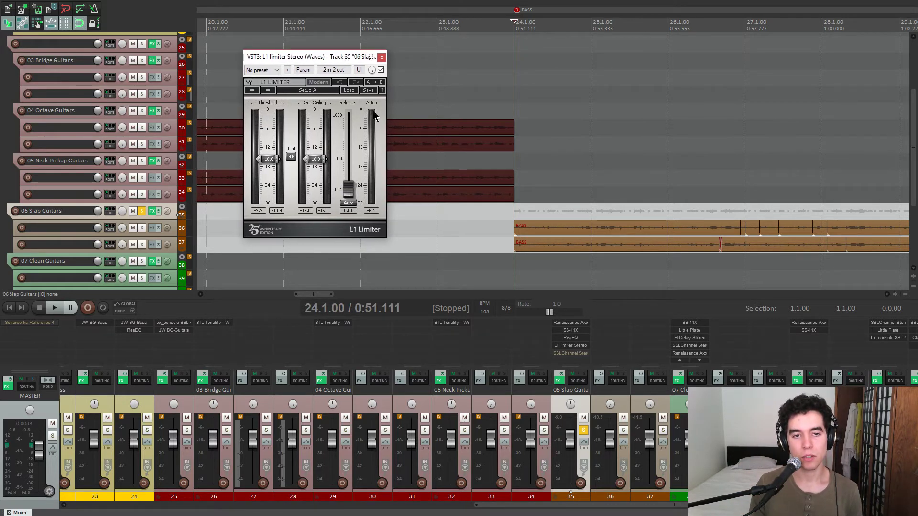
key(space)
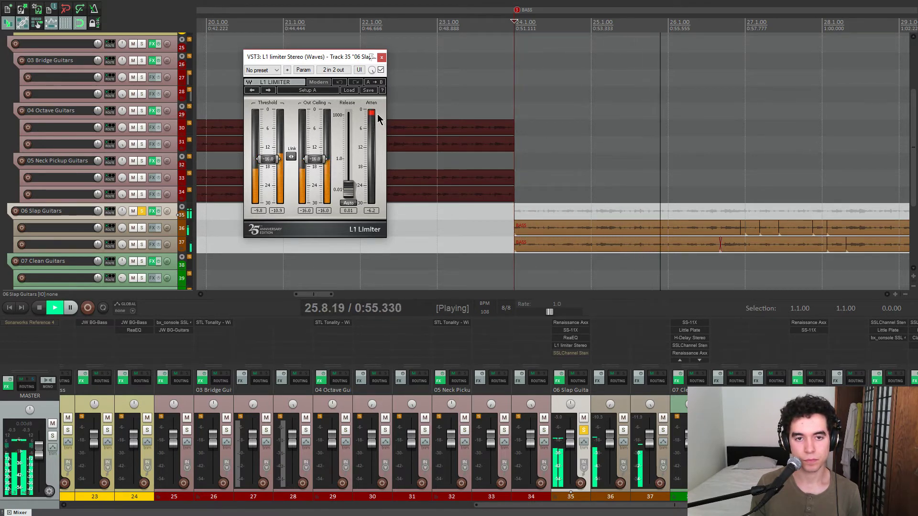
key(space)
click(382, 57)
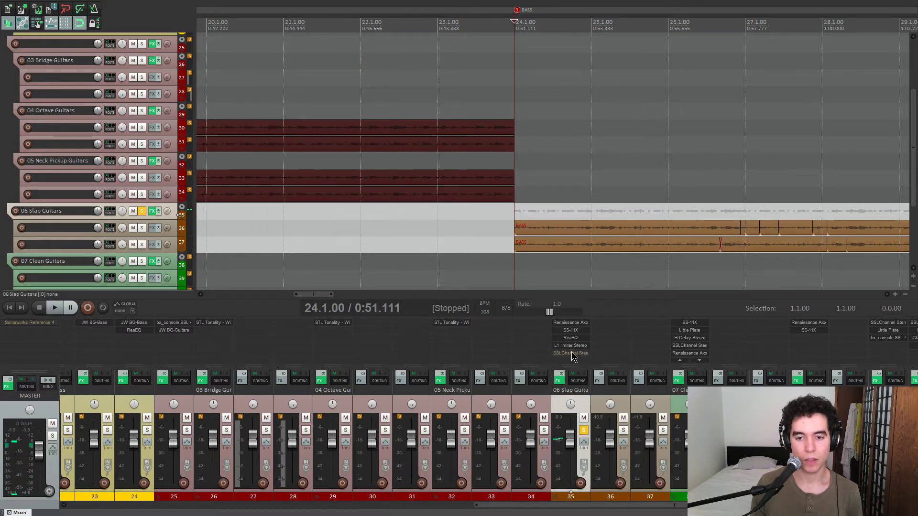
Enable and open SSLChannel on the 06 Slap Guitars bus and play the soloed guitars through the complete effects chain.
click(571, 353)
shift+click(573, 354)
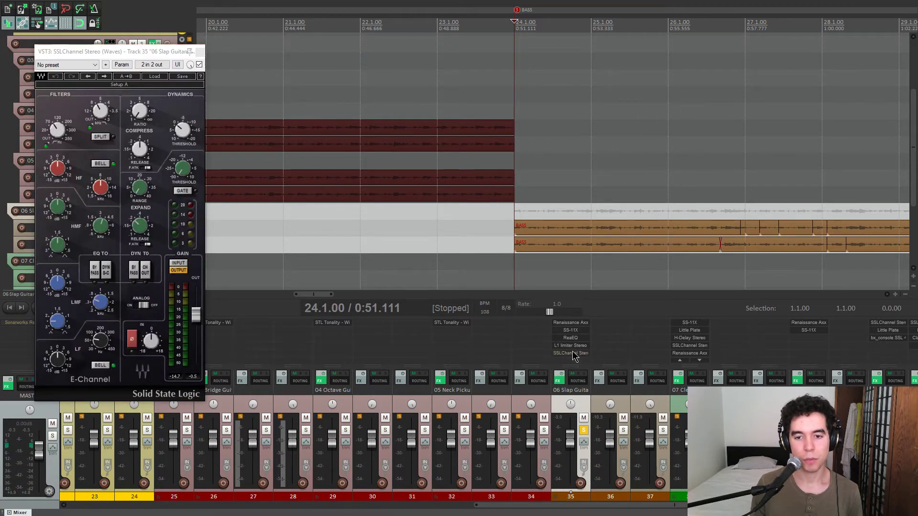
drag(119, 52, 181, 57)
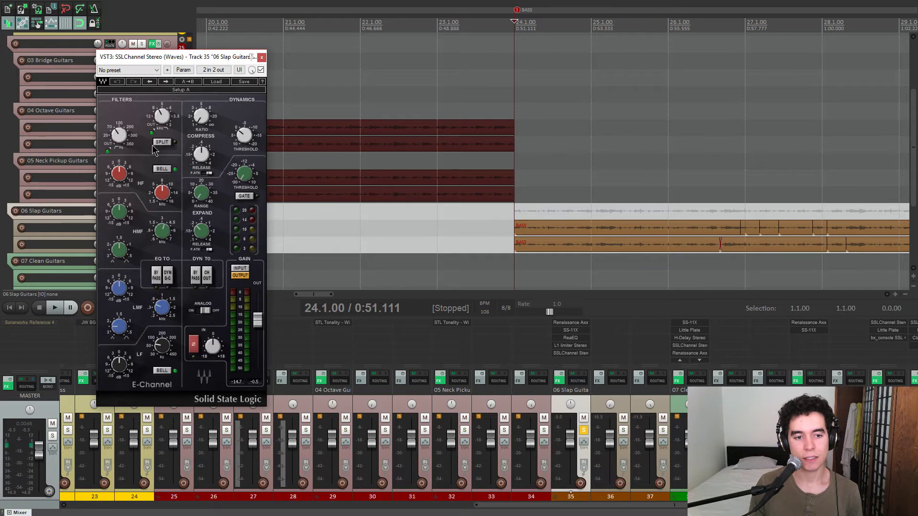
key(space)
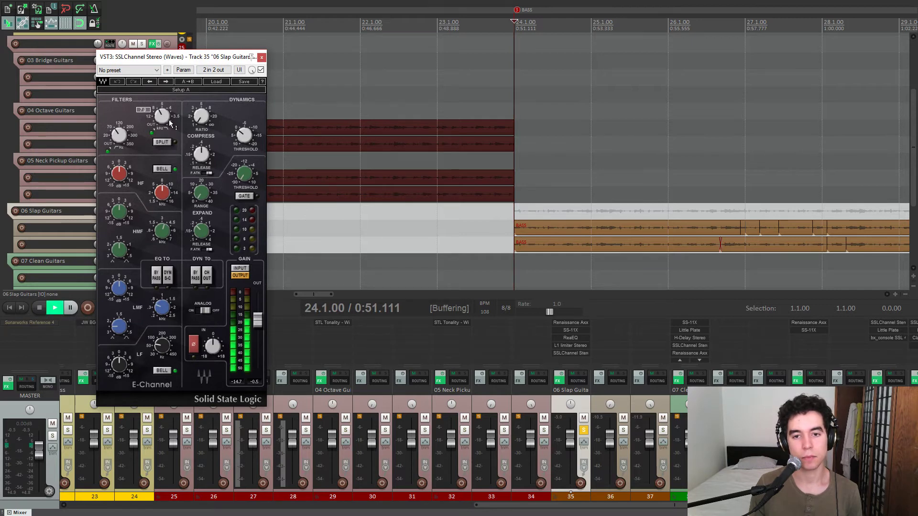
Unsolo the 06 Slap Guitars bus during playback and close the SSLChannel window.
click(584, 430)
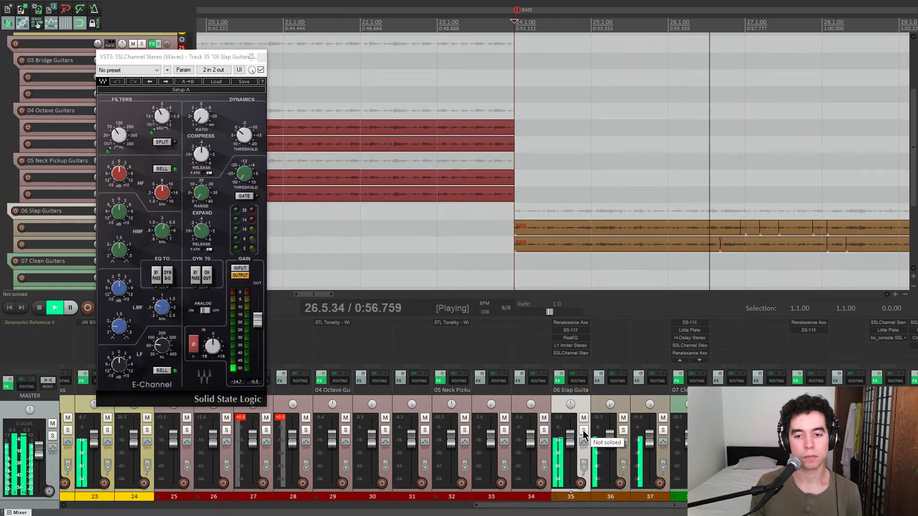
key(space)
click(260, 70)
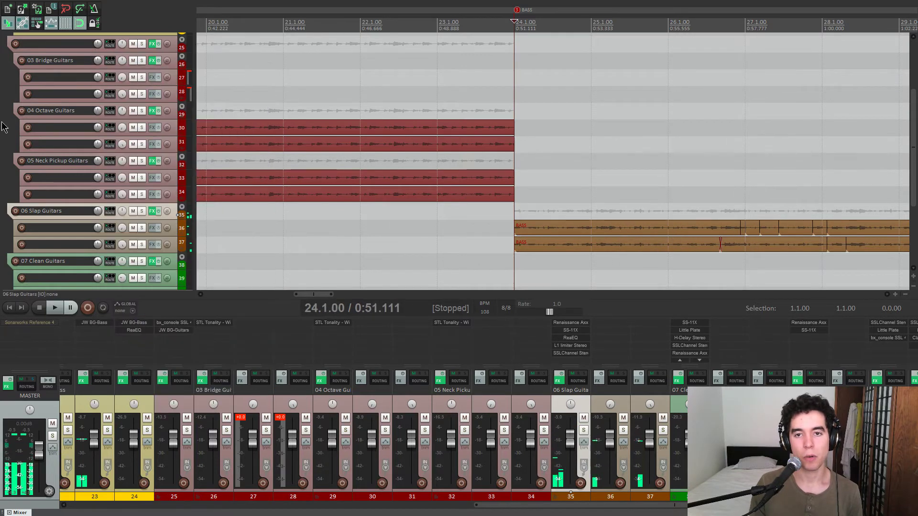
Solo bass track 23 and play it from the BASS marker, comparing its sound with effects bypassed and enabled.
scroll(2, 184, up, 3)
click(142, 106)
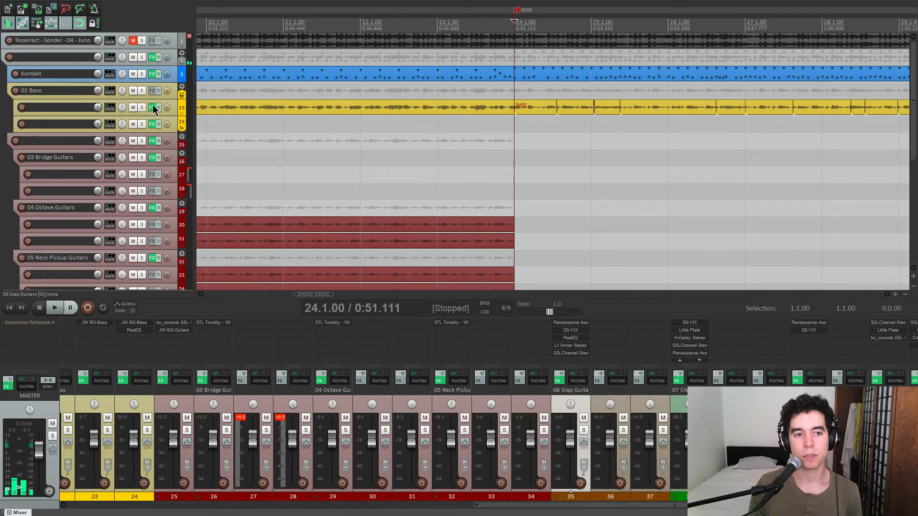
key(space)
click(159, 108)
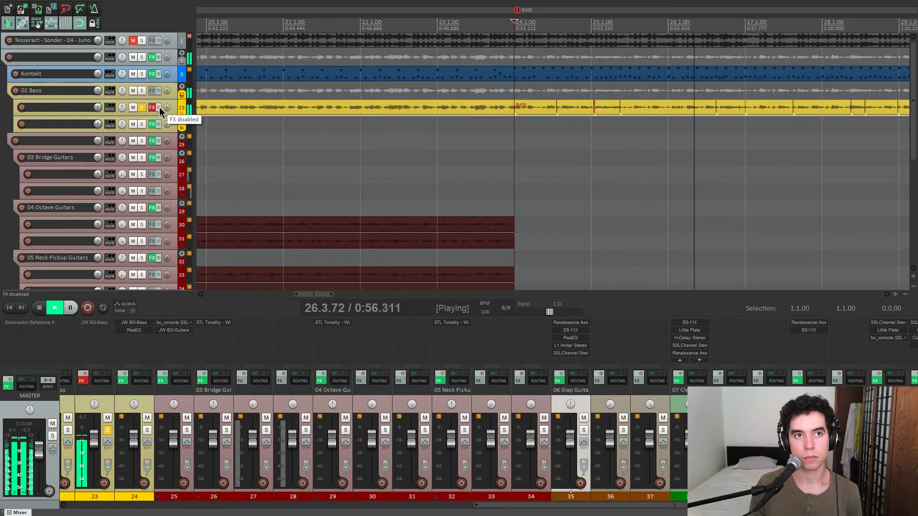
click(159, 107)
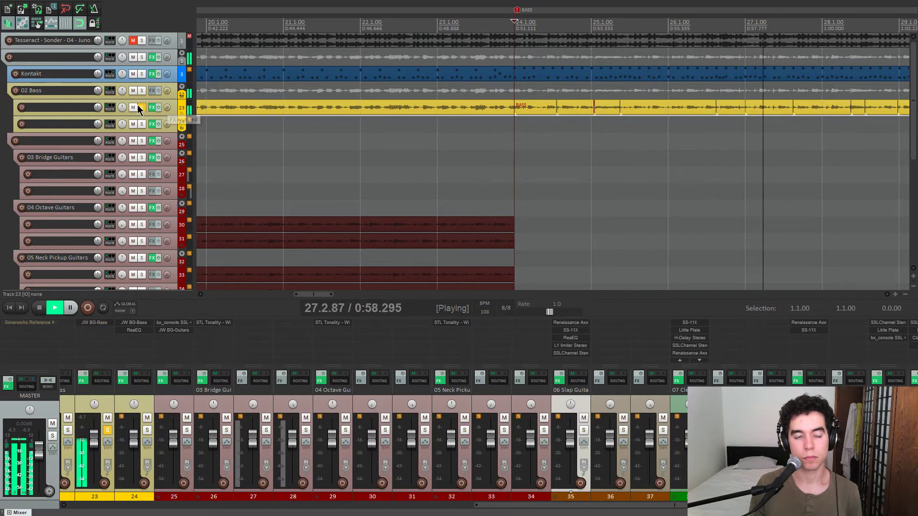
Unsolo bass track 23 and listen to the slap guitar section within the full mix.
scroll(2, 181, down, 3)
scroll(17, 168, down, 3)
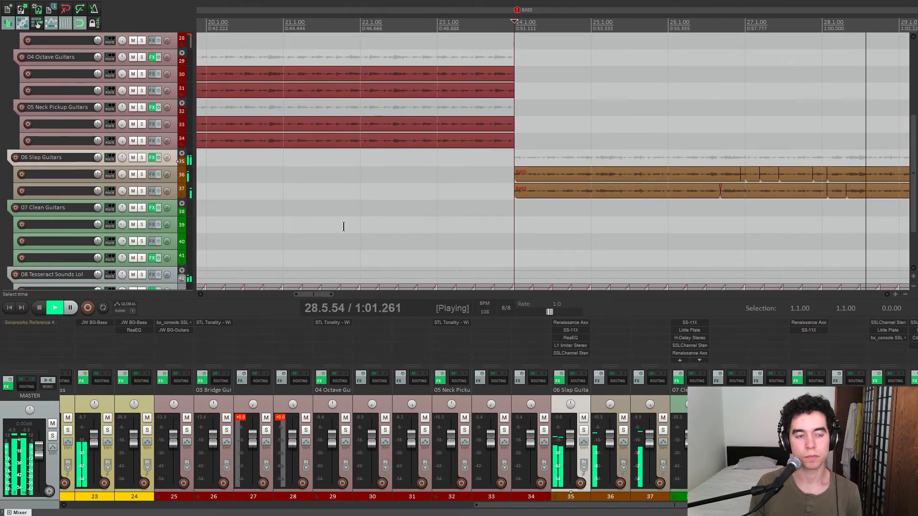
scroll(426, 224, down, 5)
scroll(426, 224, down, 3)
key(space)
Place the edit cursor at the VANISH marker, solo the 07 Clean Guitars bus, and play it from there.
click(528, 197)
click(142, 207)
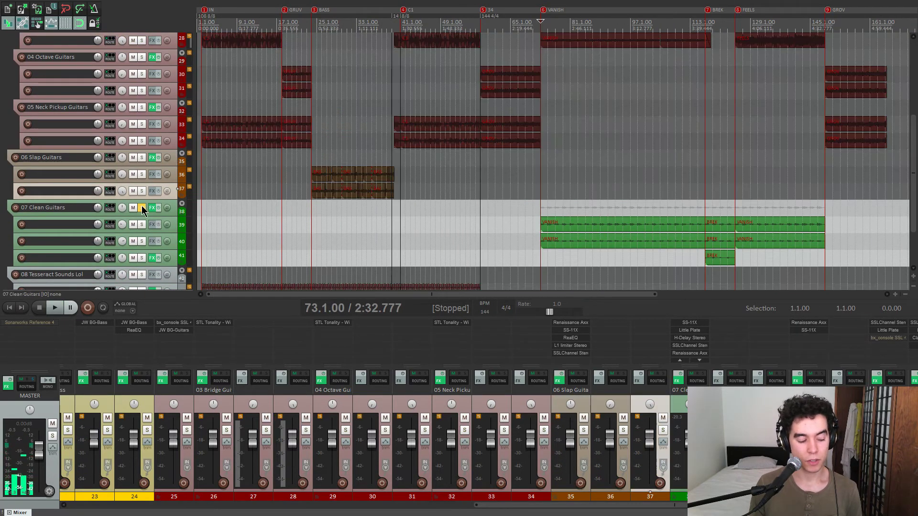
scroll(681, 198, up, 5)
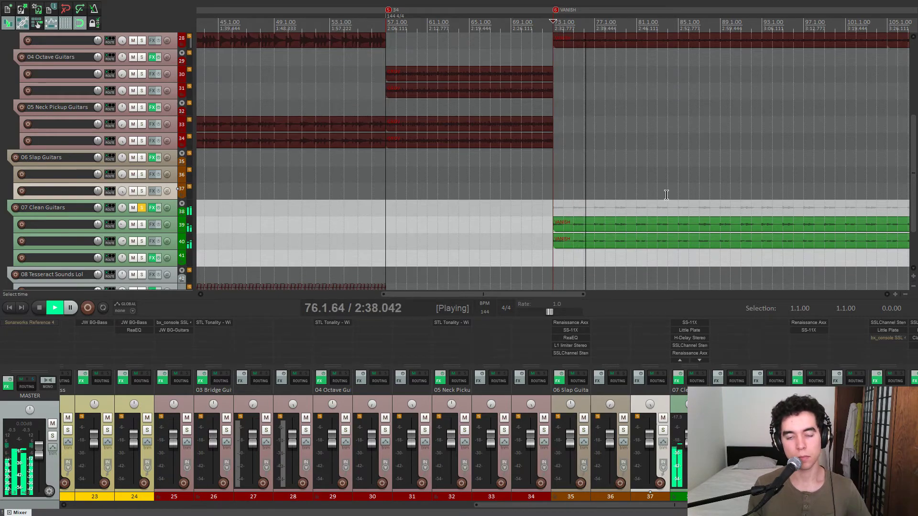
scroll(666, 194, down, 4)
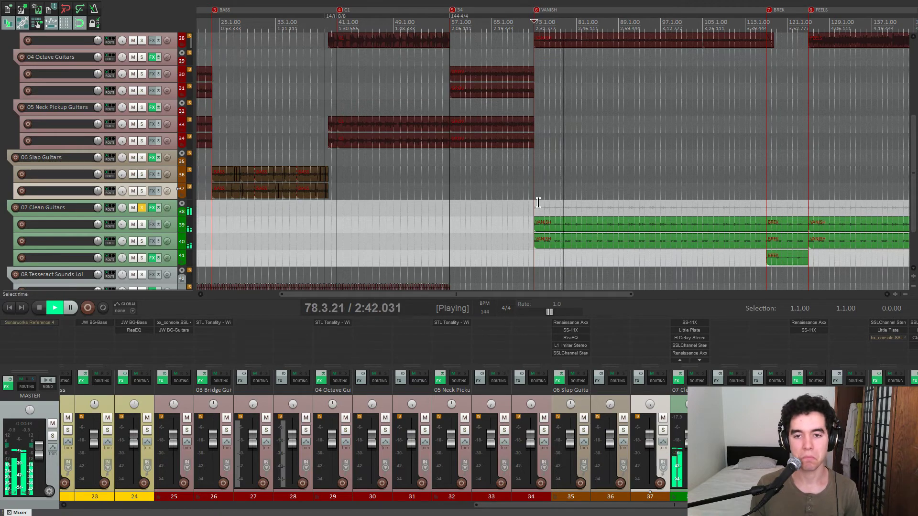
scroll(538, 203, up, 5)
scroll(694, 341, up, 1)
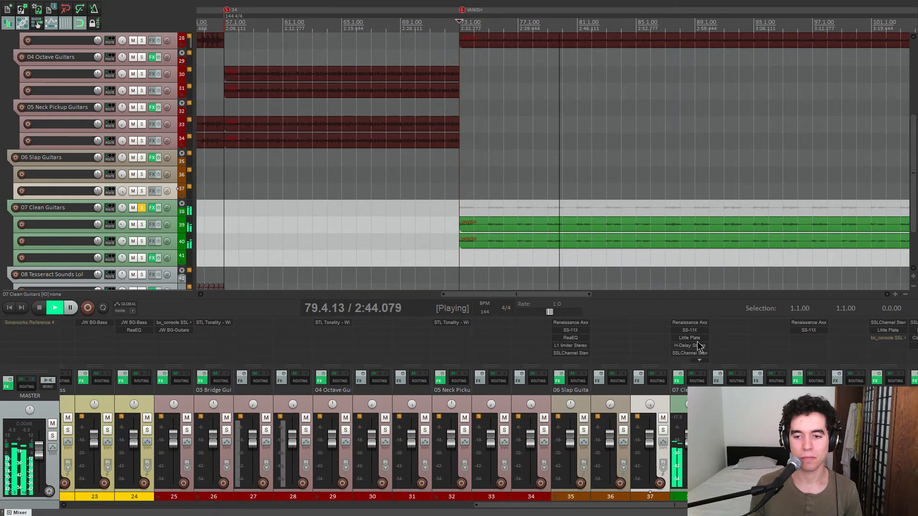
key(space)
Toggle the solo on the 07 Clean Guitars bus off and on, and open its Renaissance Axx plugin with the edit cursor at VANISH.
click(143, 207)
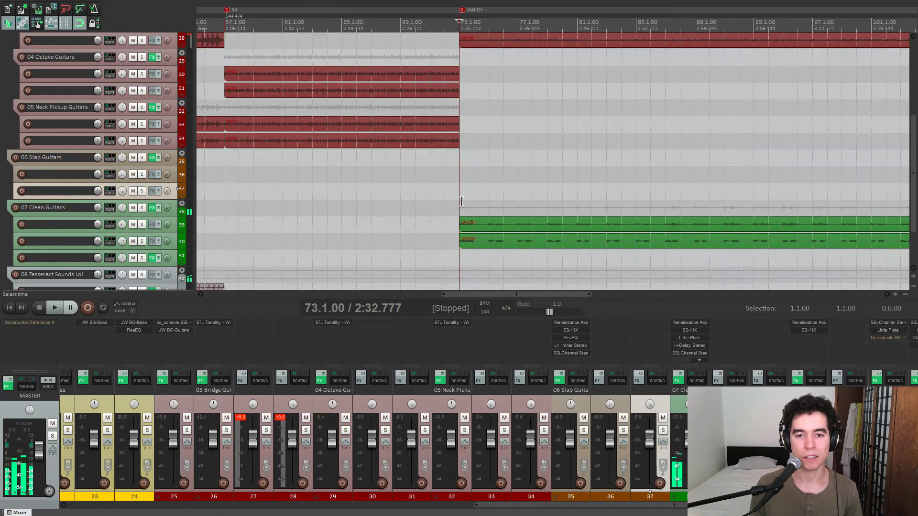
click(142, 207)
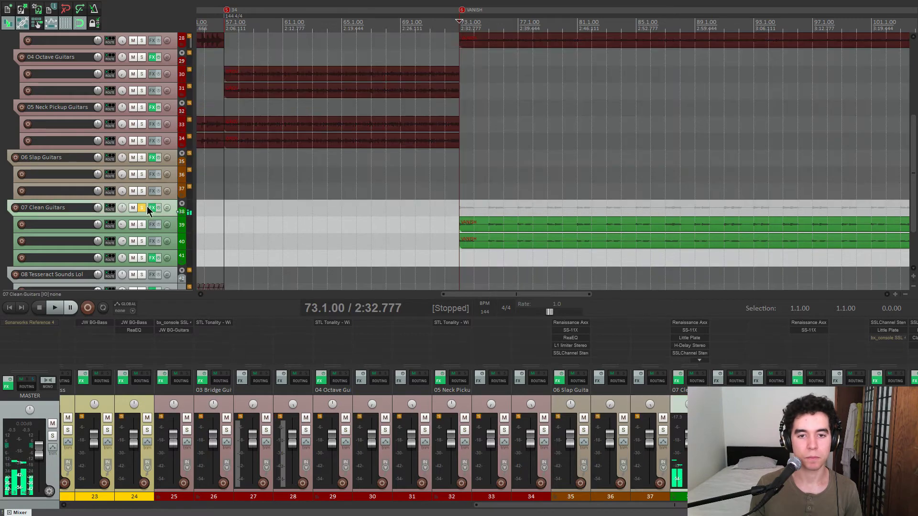
click(702, 325)
drag(149, 37, 339, 63)
click(460, 209)
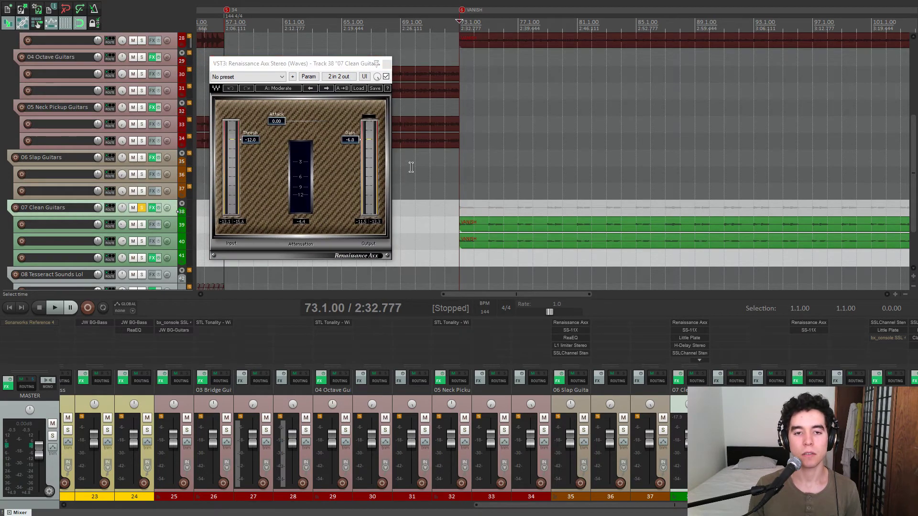
Play the 07 Clean Guitars bus from VANISH with Renaissance Axx open, and look through the bus's effects list.
key(space)
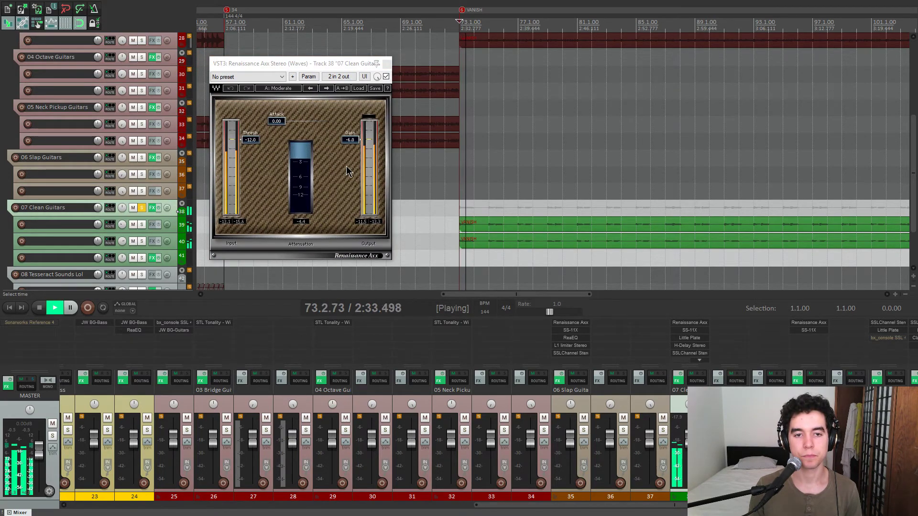
scroll(689, 344, down, 2)
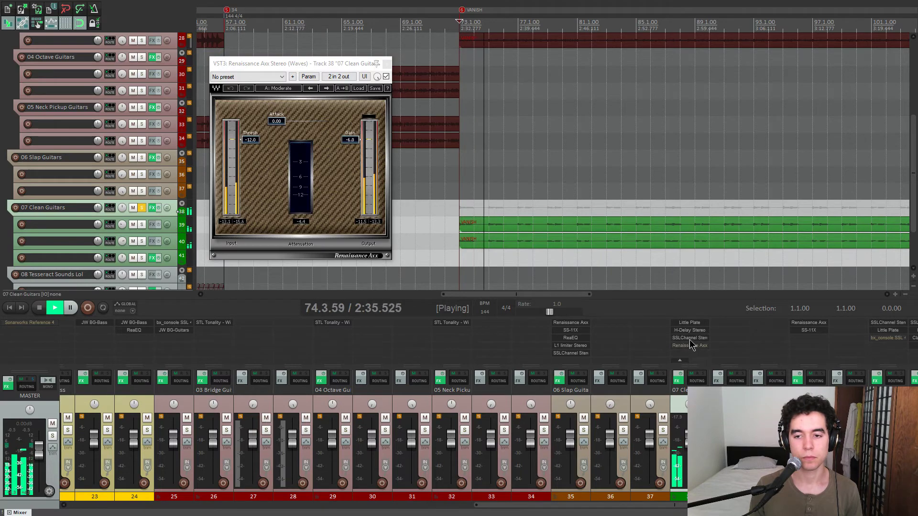
scroll(692, 335, up, 2)
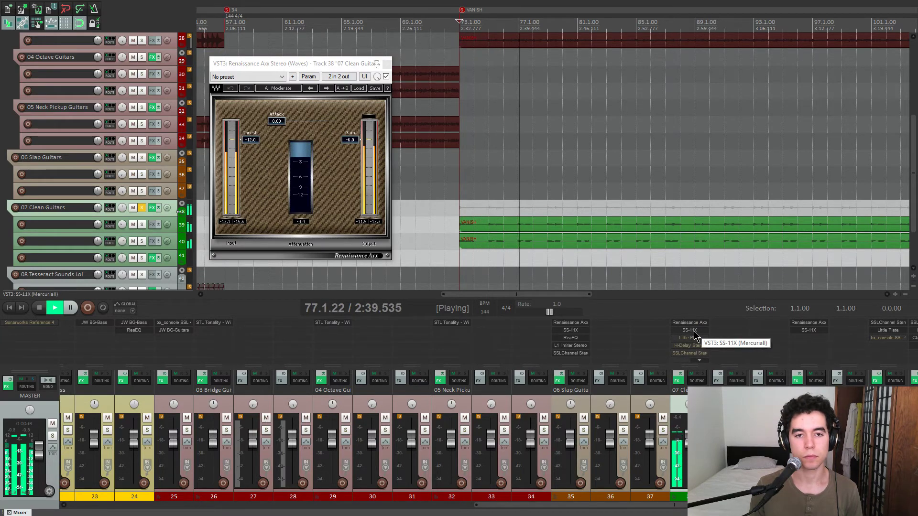
Open the SS-11X plugin on the 07 Clean Guitars bus, stop playback, and close the Renaissance Axx window.
click(694, 336)
mouse_move(378, 64)
mouse_down()
mouse_move(431, 135)
mouse_move(389, 50)
mouse_up()
key(space)
click(386, 65)
click(387, 65)
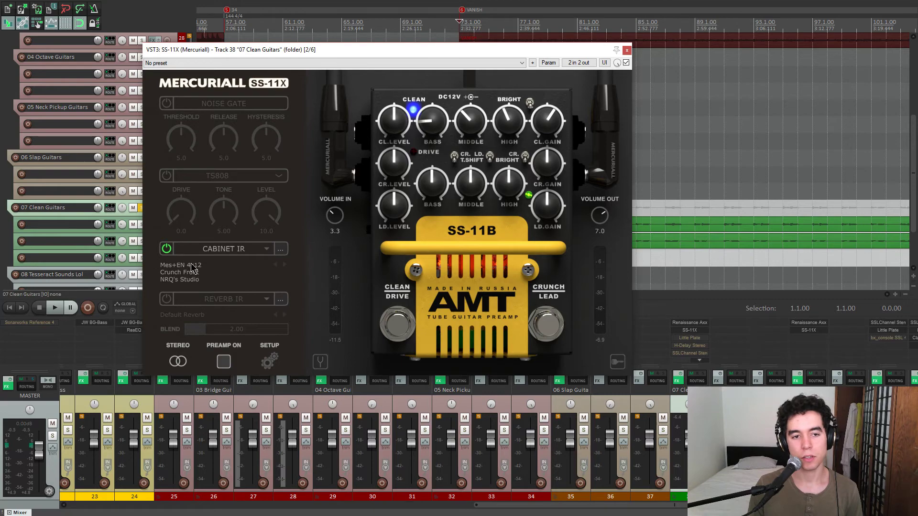
Examine the cabinet IR choices and amp settings of SS-11X, and close the plugin without changing the IR.
click(266, 250)
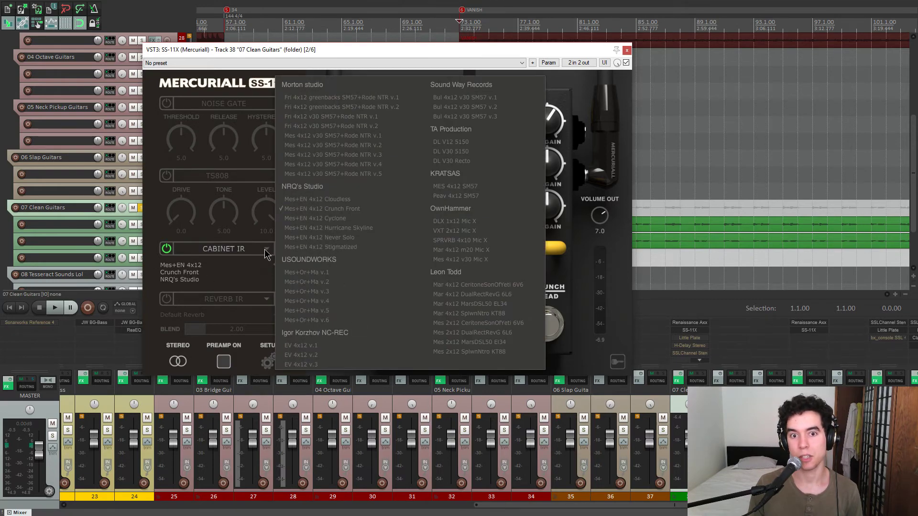
click(267, 251)
click(266, 251)
click(443, 51)
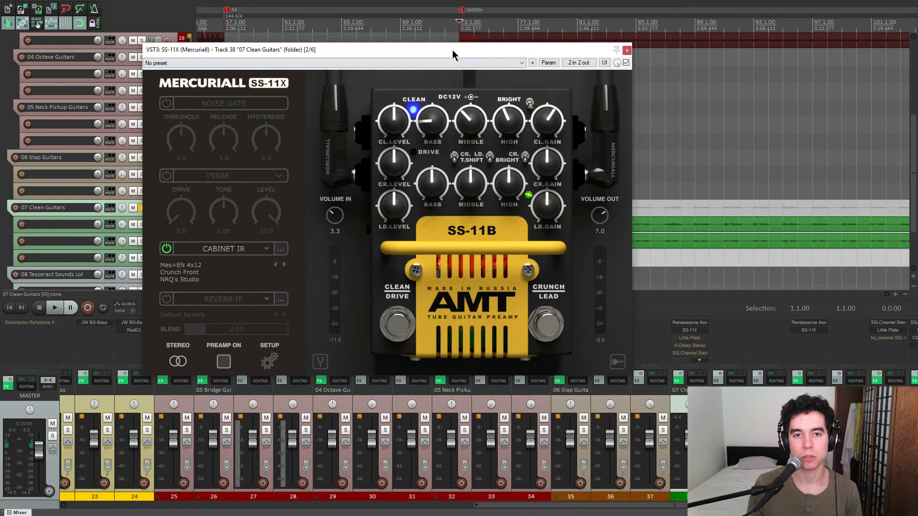
drag(452, 50, 457, 55)
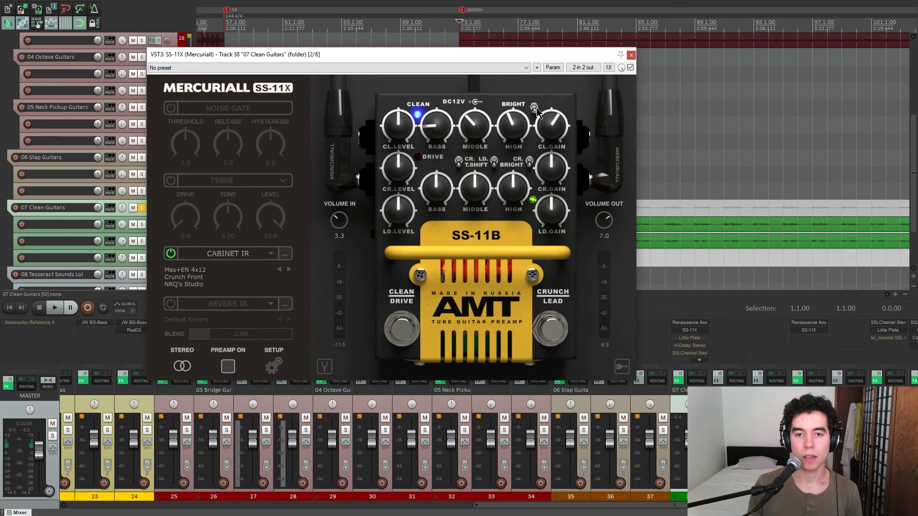
drag(538, 58, 527, 64)
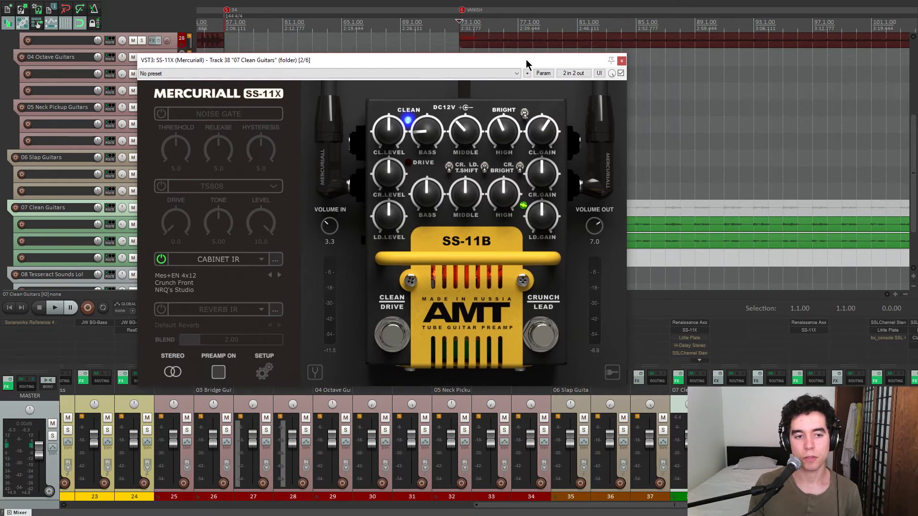
click(620, 61)
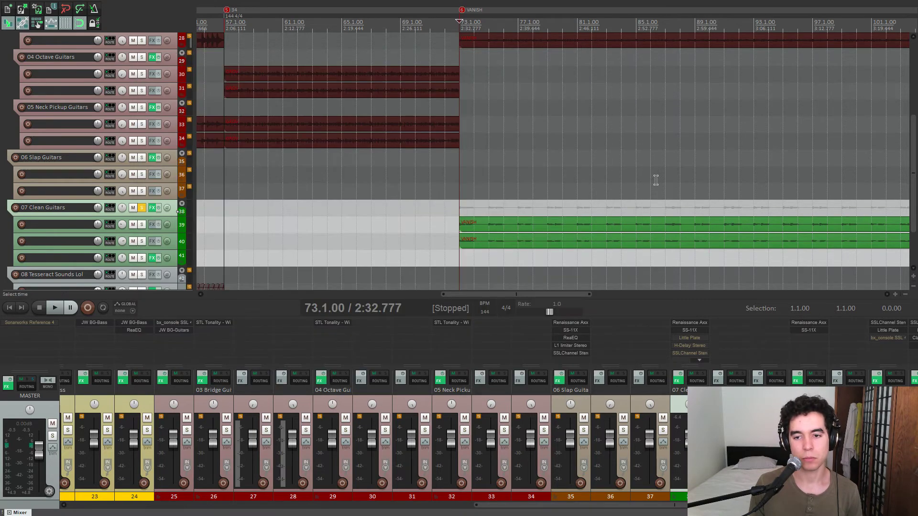
Enable and open the Little Plate reverb on the 07 Clean Guitars bus, and listen to it from VANISH.
click(690, 340)
drag(321, 39, 267, 39)
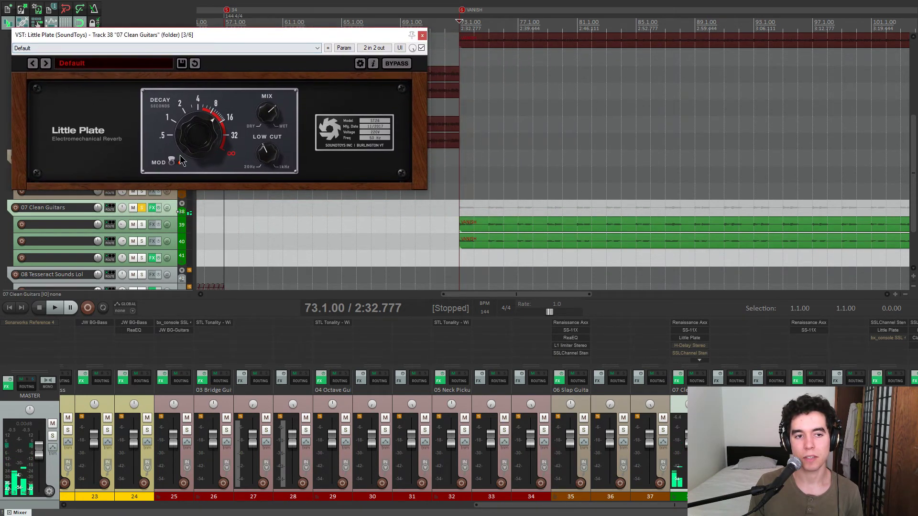
click(459, 201)
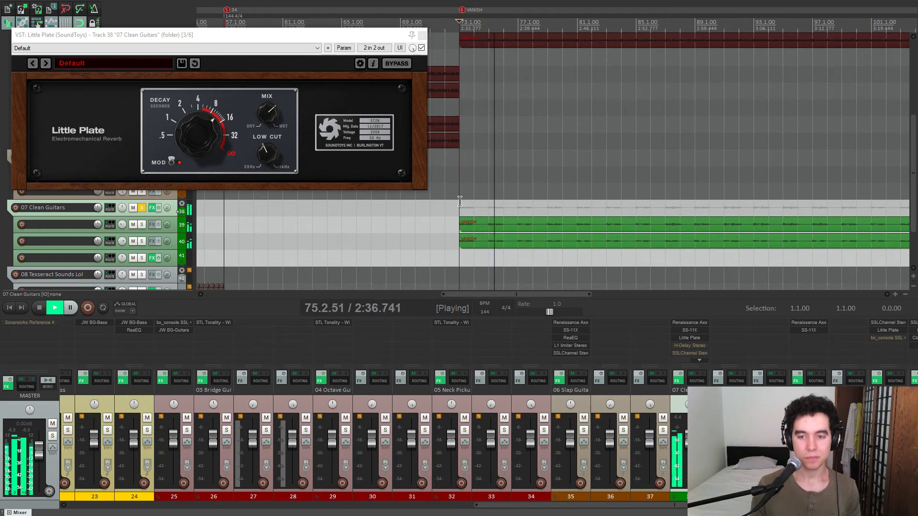
key(space)
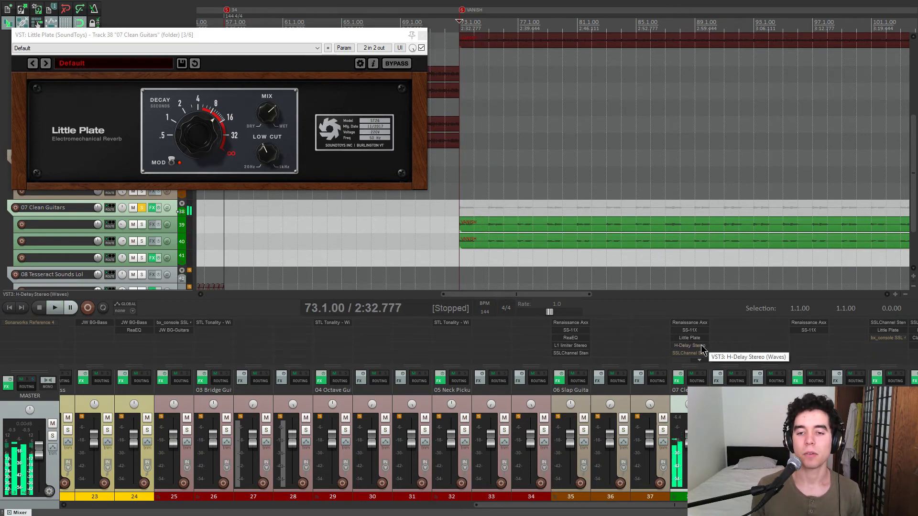
Enable and open H-Delay on the 07 Clean Guitars bus, listen to it from VANISH, and close its window.
click(701, 347)
drag(323, 40, 361, 55)
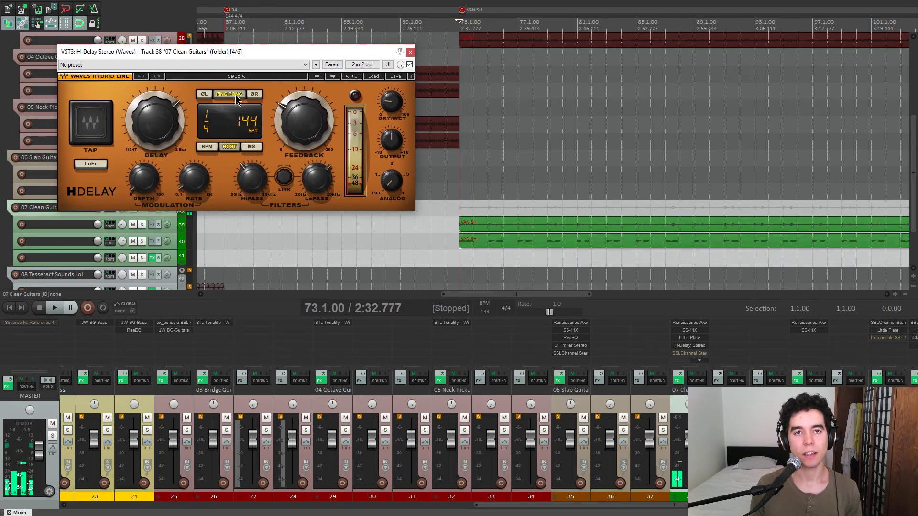
drag(263, 55, 273, 59)
key(space)
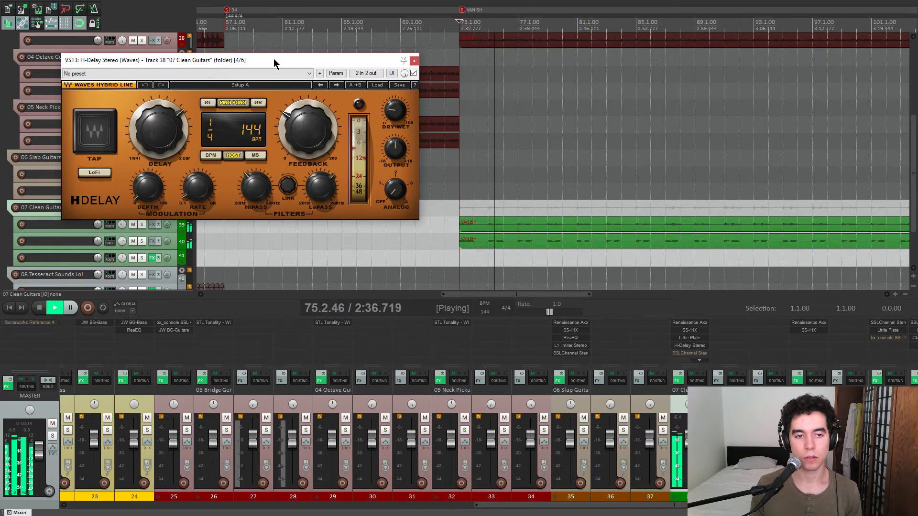
key(space)
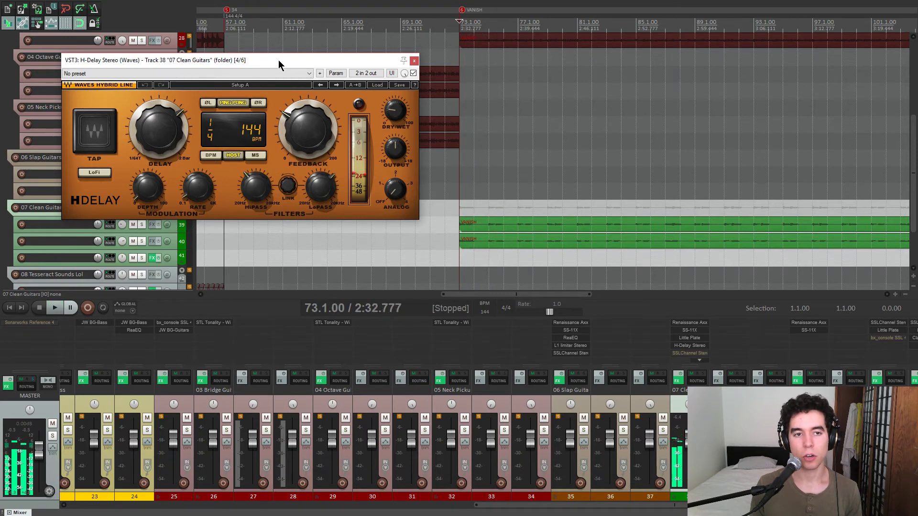
drag(278, 59, 279, 56)
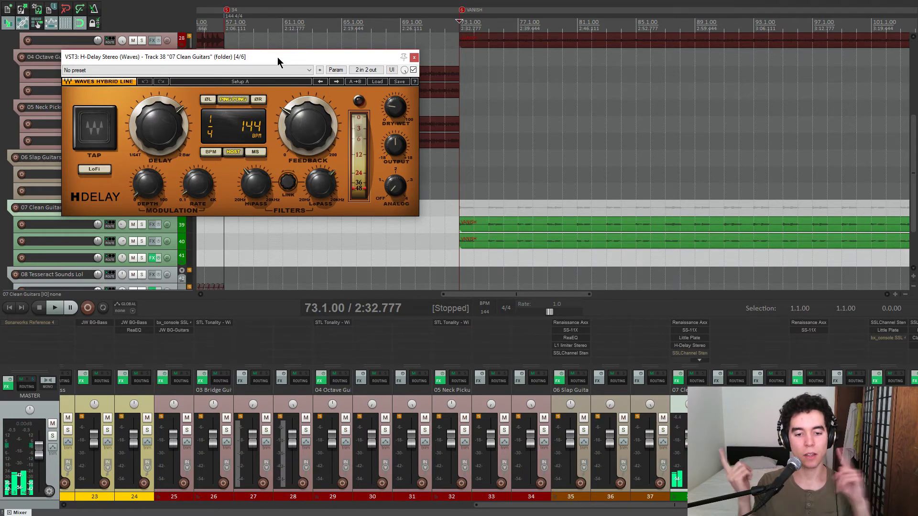
click(414, 57)
Enable and open SSLChannel on the 07 Clean Guitars bus, play from VANISH, and close its window.
scroll(688, 340, down, 2)
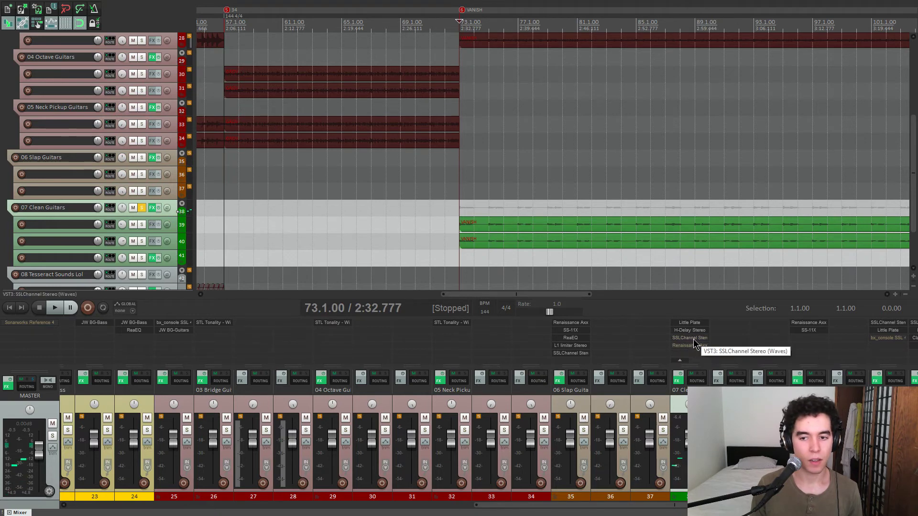
click(694, 339)
drag(143, 33, 268, 41)
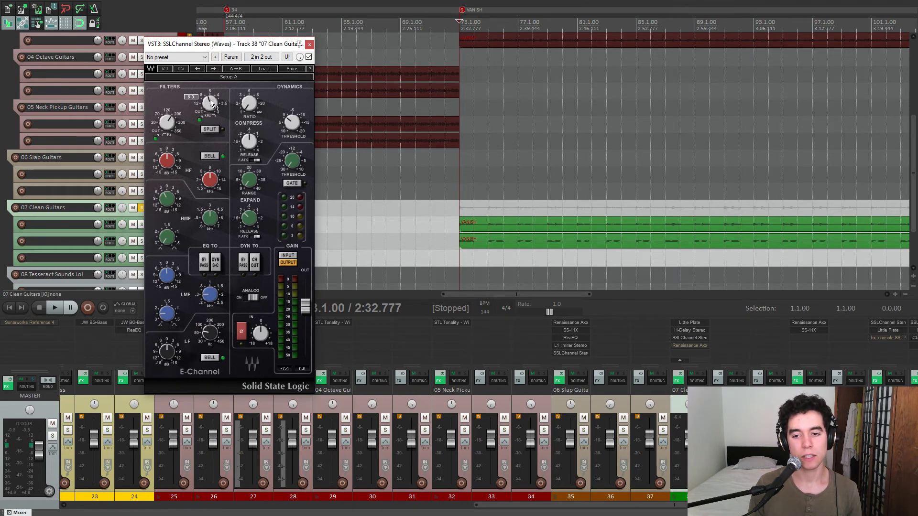
key(space)
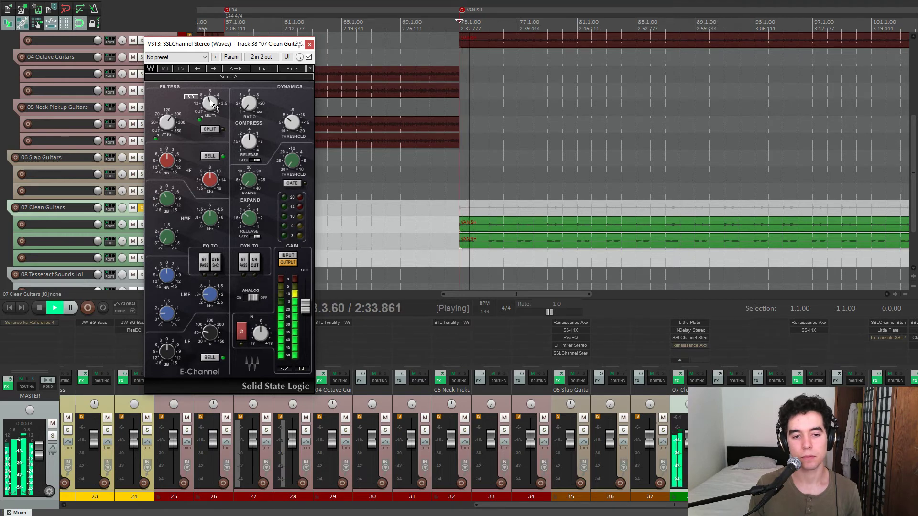
click(309, 44)
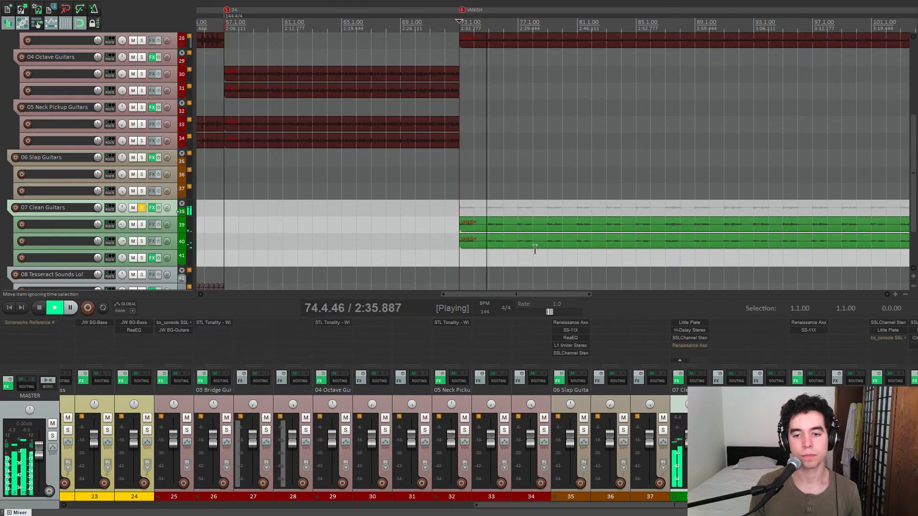
Enable and open the second Renaissance Axx at the end of the 07 Clean Guitars chain, then stop playback and review the chain.
click(686, 345)
drag(154, 31, 309, 80)
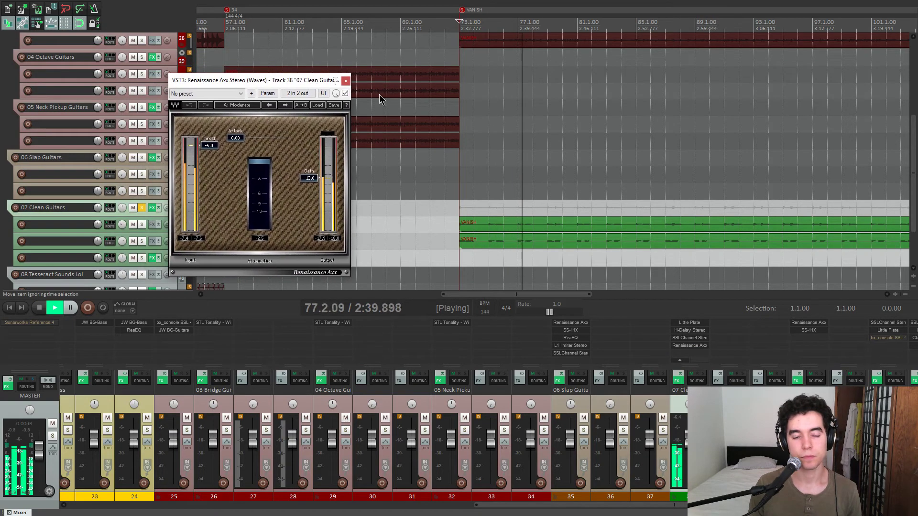
key(space)
scroll(698, 354, up, 2)
drag(693, 324, 680, 341)
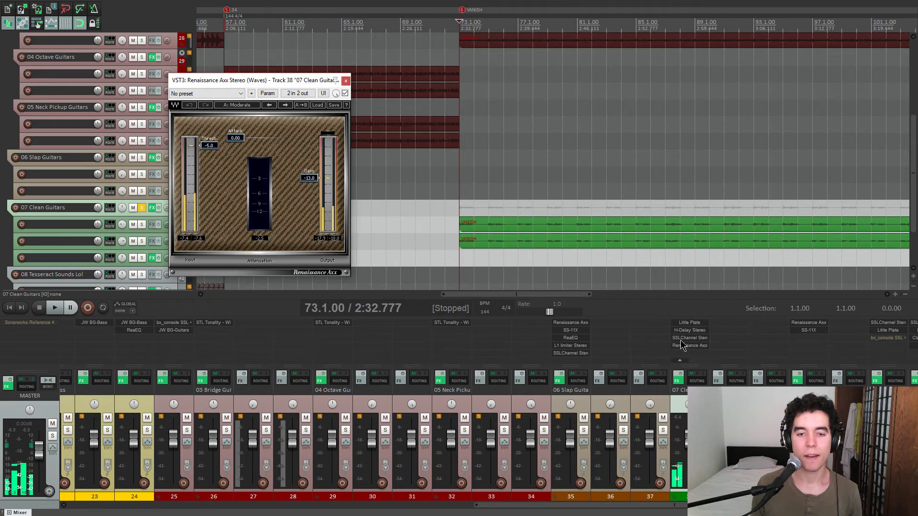
drag(289, 84, 302, 82)
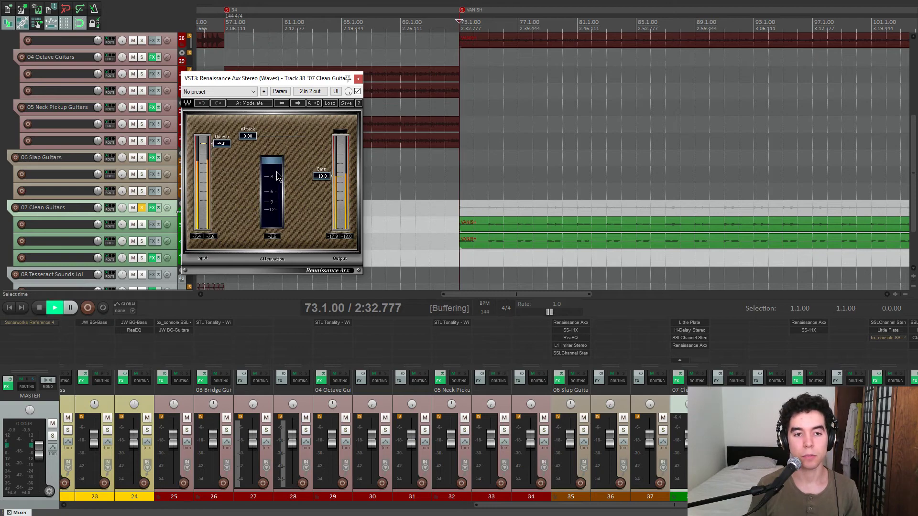
Listen to the clean guitars through the full effects chain, close Renaissance Axx, and unsolo the bus.
key(space)
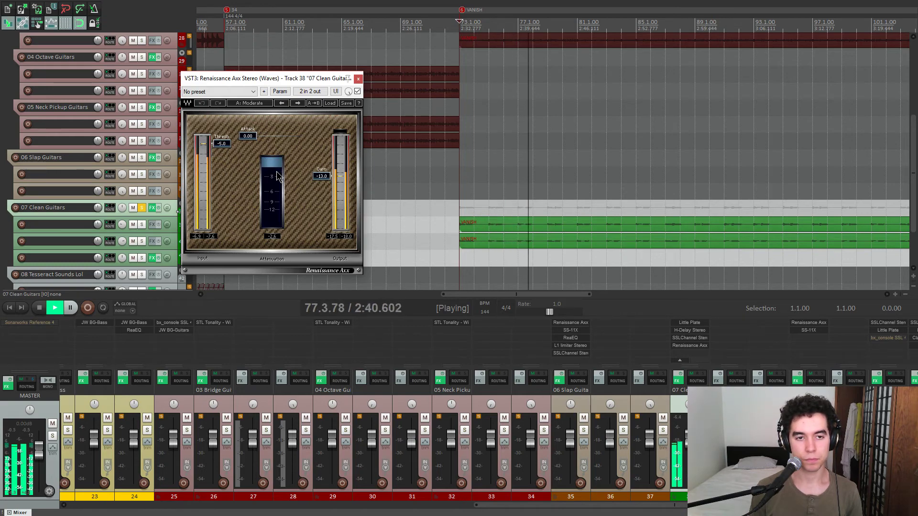
scroll(490, 174, down, 2)
scroll(490, 174, down, 1)
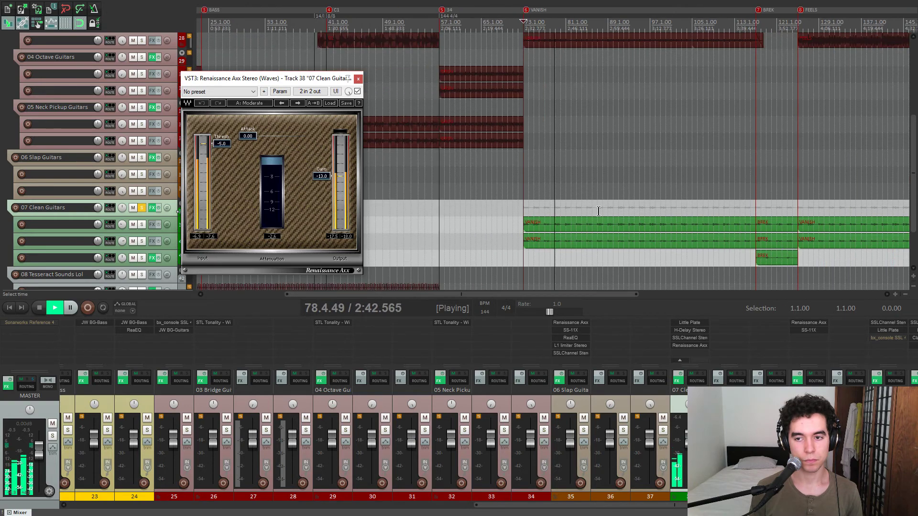
scroll(490, 173, down, 1)
key(space)
click(359, 79)
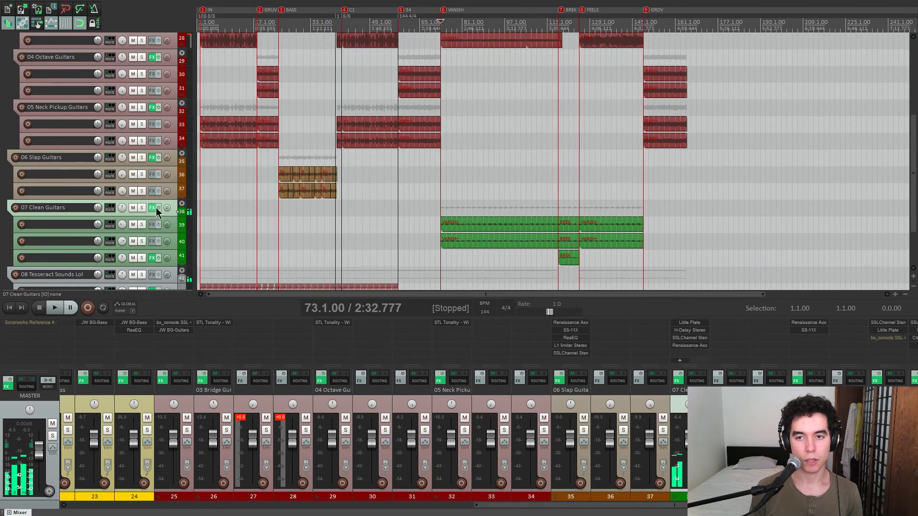
Solo the 08 Tesseract Sounds Lol bus and play it from the IN marker at 2.1.00.
scroll(113, 214, down, 3)
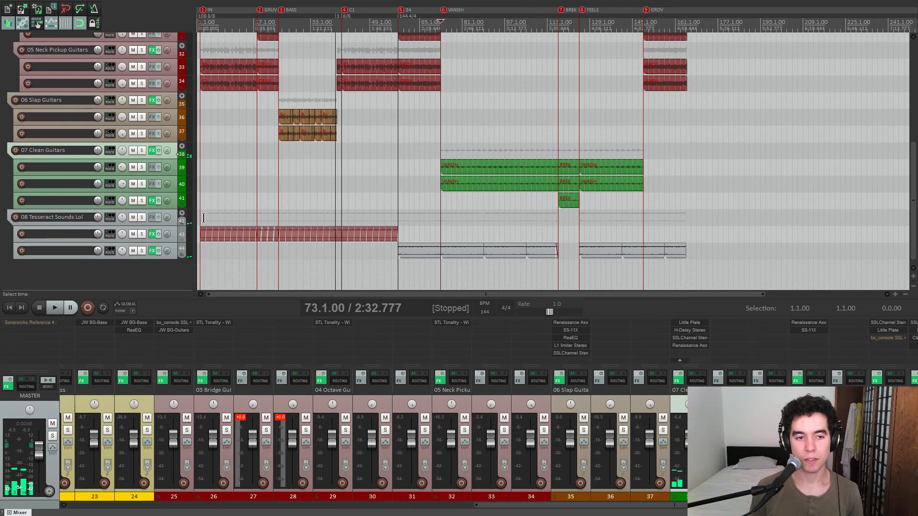
click(206, 218)
scroll(206, 217, up, 6)
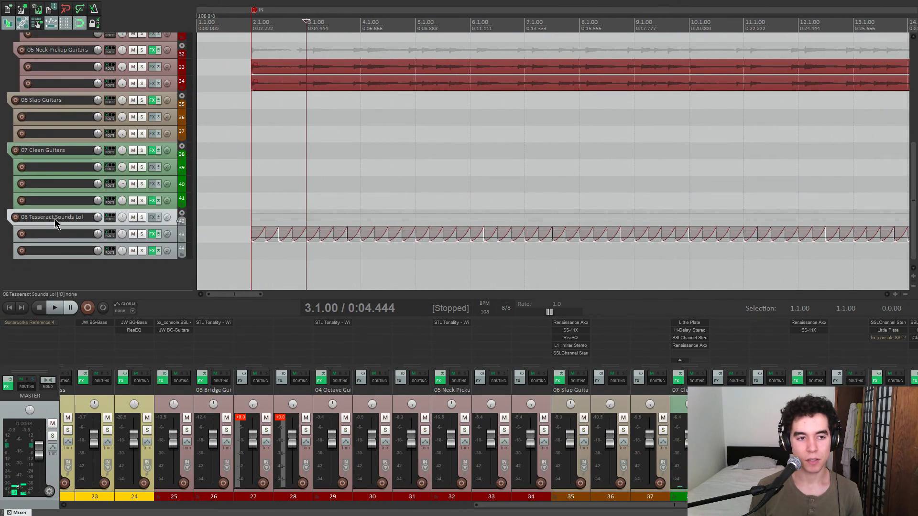
click(142, 217)
click(254, 212)
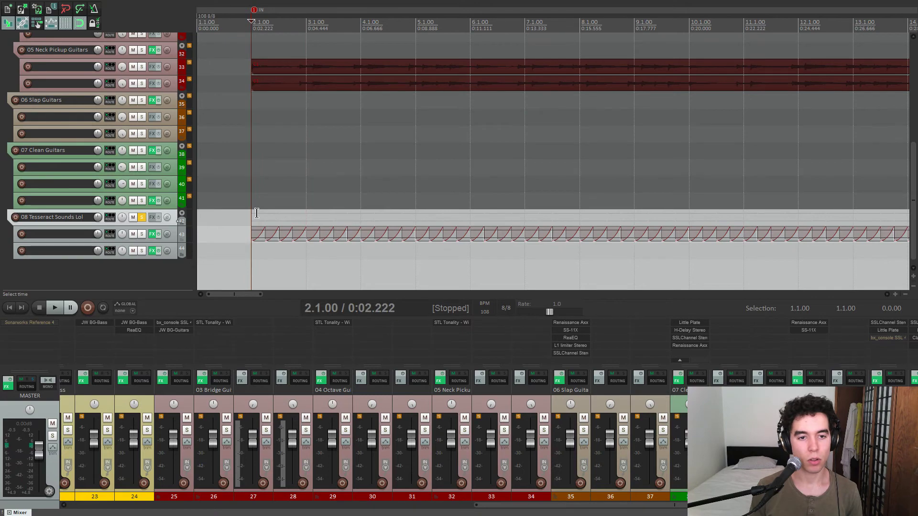
key(space)
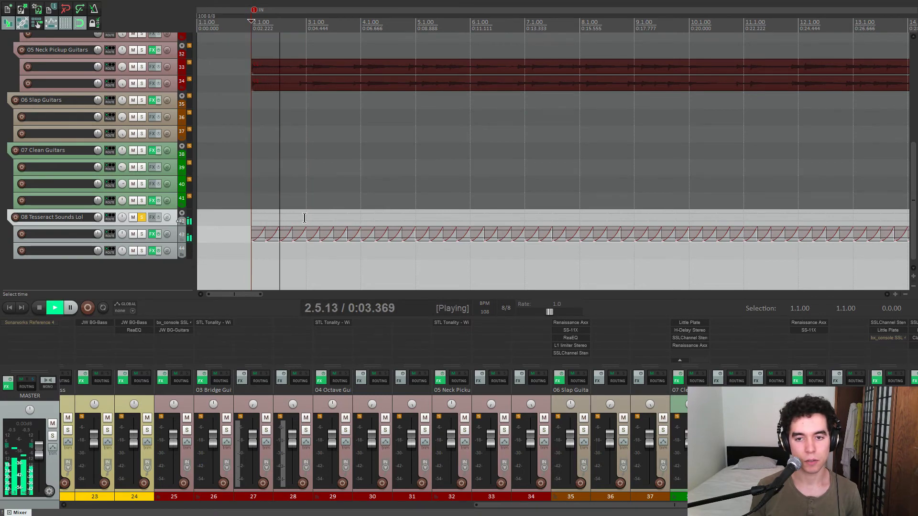
scroll(402, 221, down, 6)
scroll(402, 221, down, 3)
key(space)
Stretch the last short item on track 43 so it spans from the 34 marker to the VANISH marker.
click(557, 267)
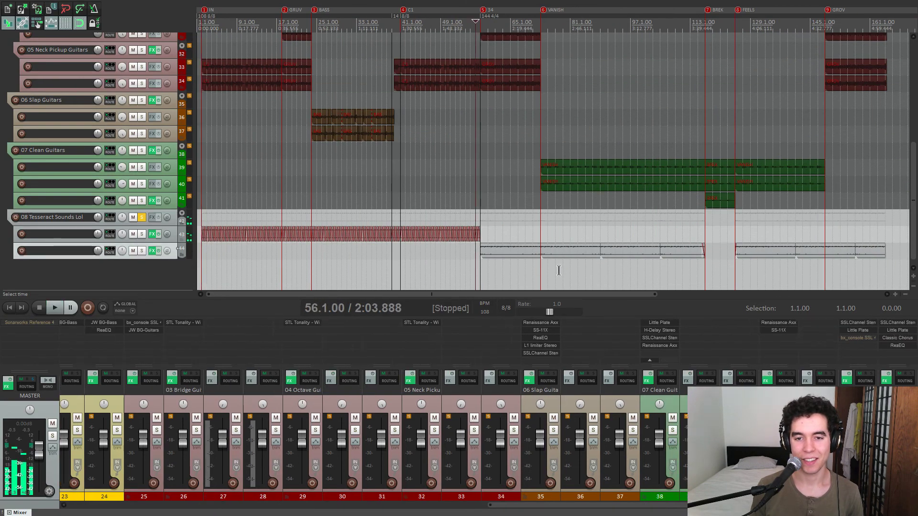
scroll(619, 273, up, 5)
click(616, 265)
scroll(617, 265, up, 4)
drag(549, 240, 879, 233)
scroll(594, 233, down, 5)
scroll(674, 233, down, 4)
Solo track 43 and play its extended item from 57.1.00.
click(142, 234)
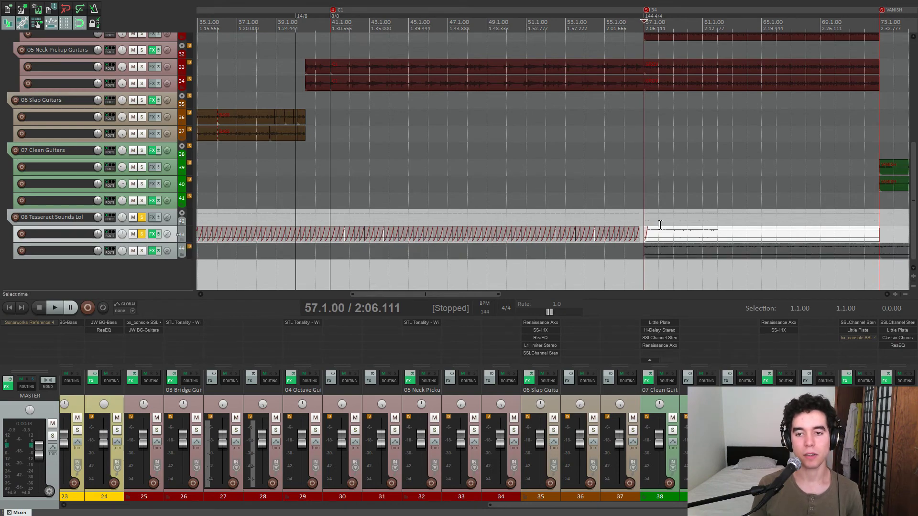
scroll(653, 220, up, 5)
key(space)
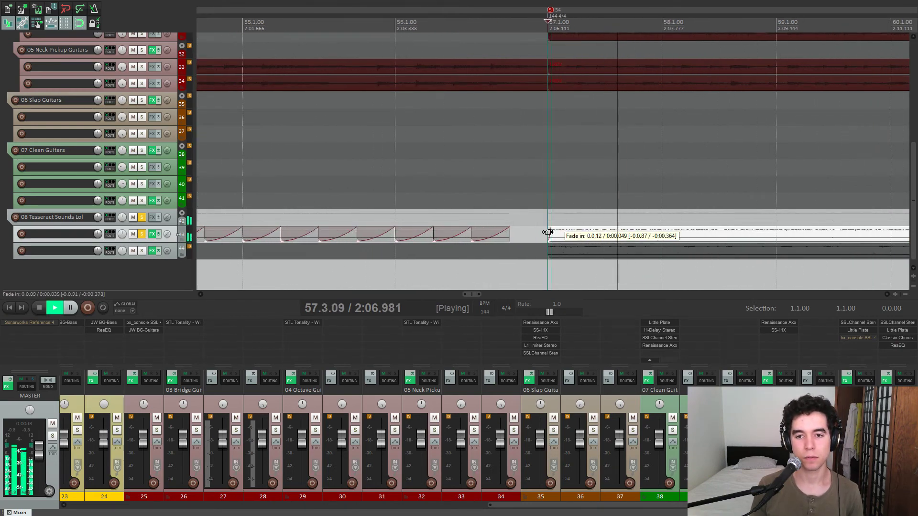
key(space)
scroll(539, 217, down, 2)
Bypass the effects on track 43 and play the extended item from 57.1.00 again.
click(159, 233)
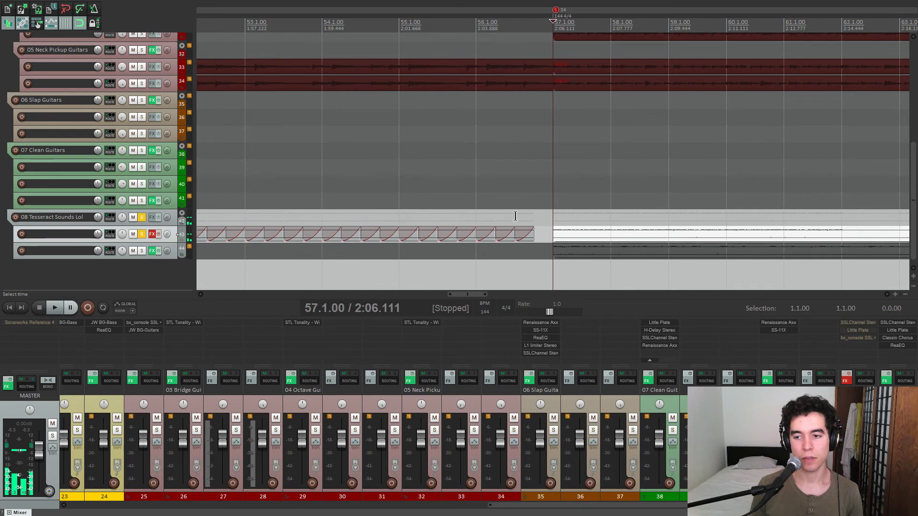
key(space)
scroll(581, 211, down, 3)
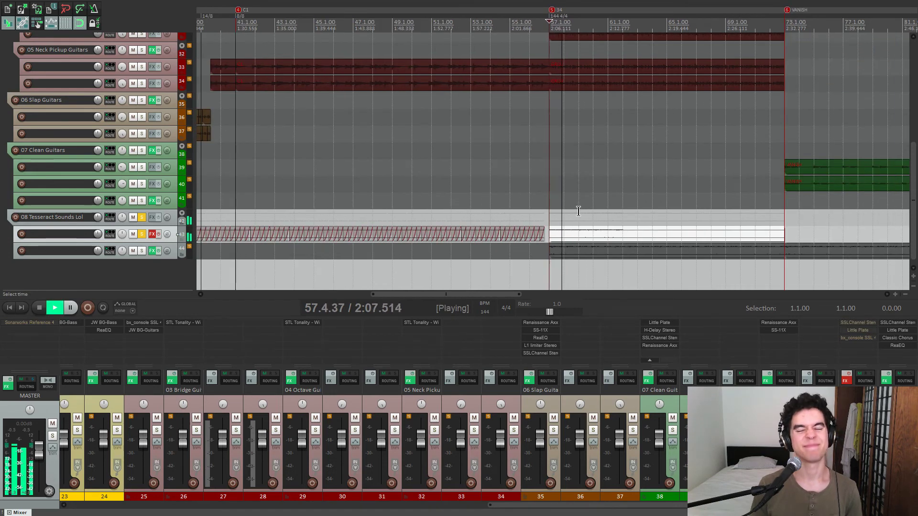
Stop playback of track 43's extended item and undo its extension past the 34 marker.
scroll(578, 211, up, 4)
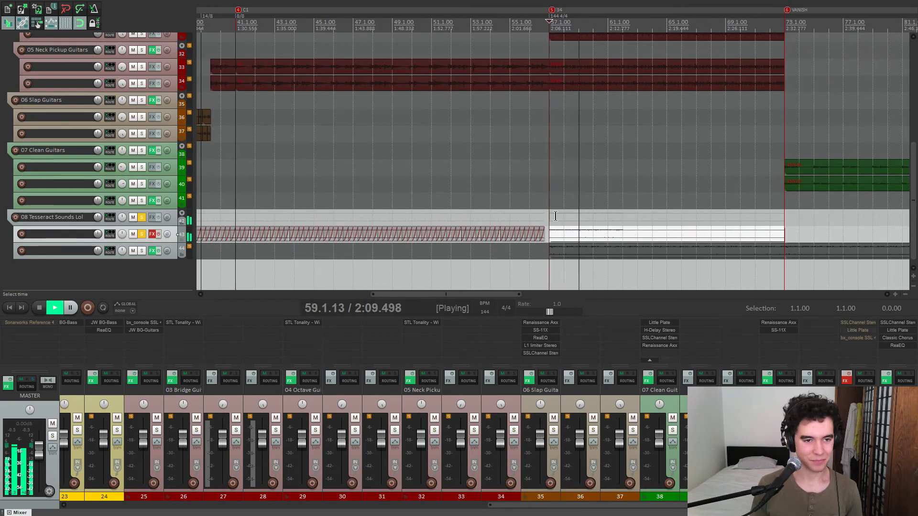
key(space)
click(547, 233)
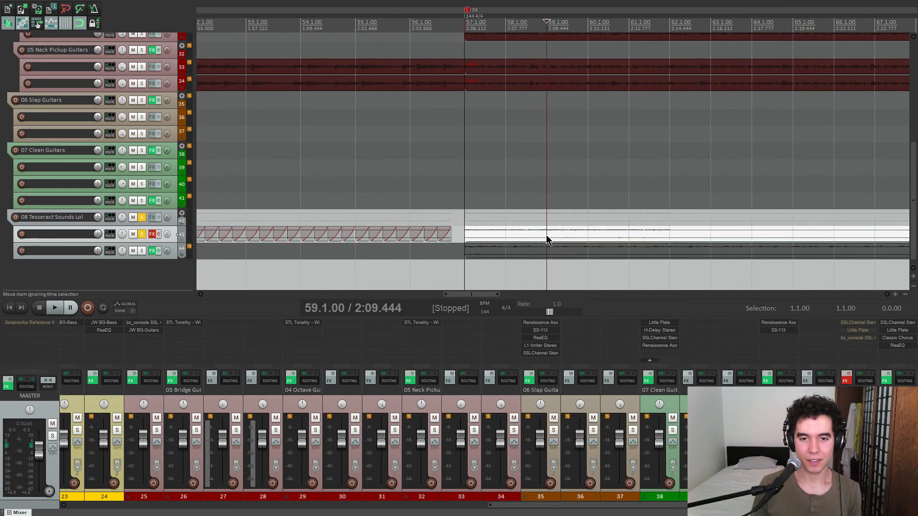
scroll(543, 237, down, 6)
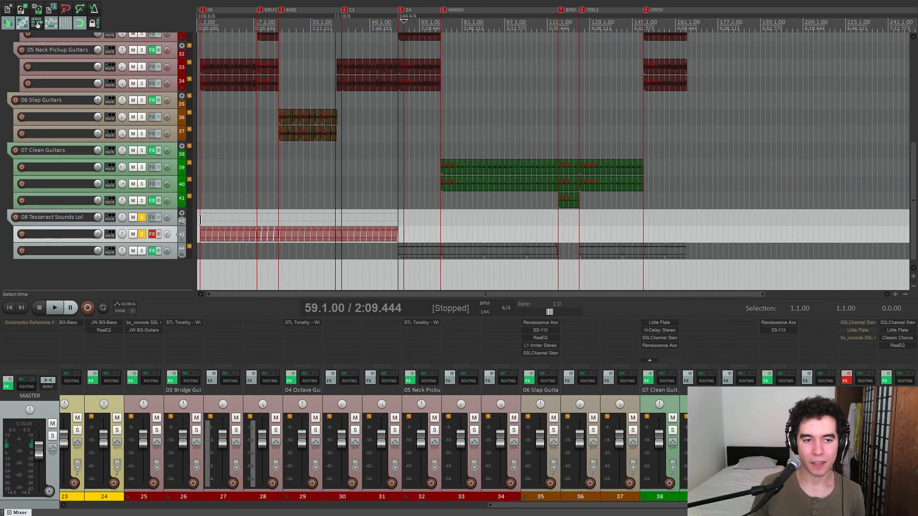
Play soloed track 43 from the IN marker at 2.1.00 with its effects bypassed.
click(201, 220)
scroll(439, 220, up, 8)
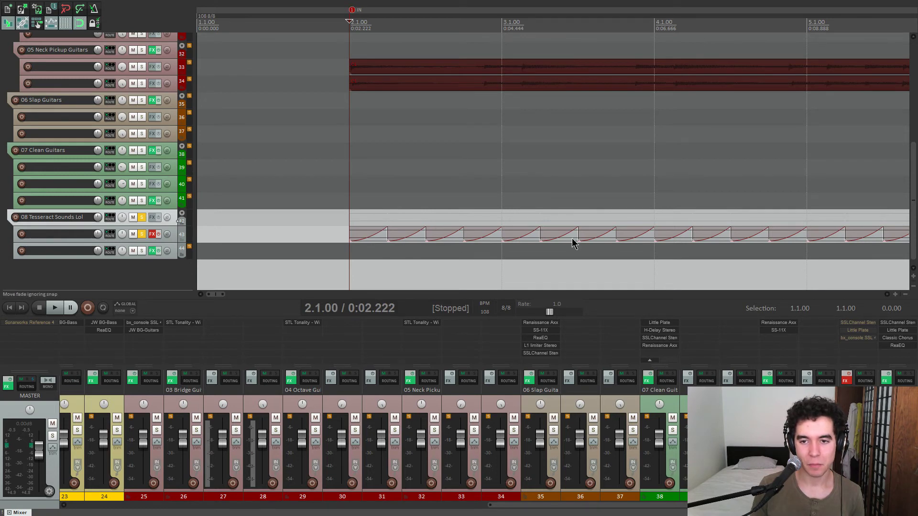
scroll(574, 244, down, 2)
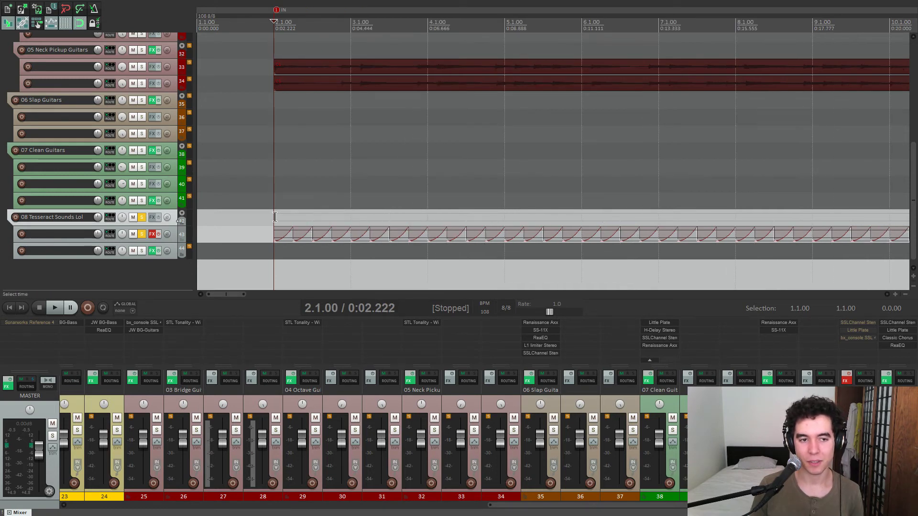
key(space)
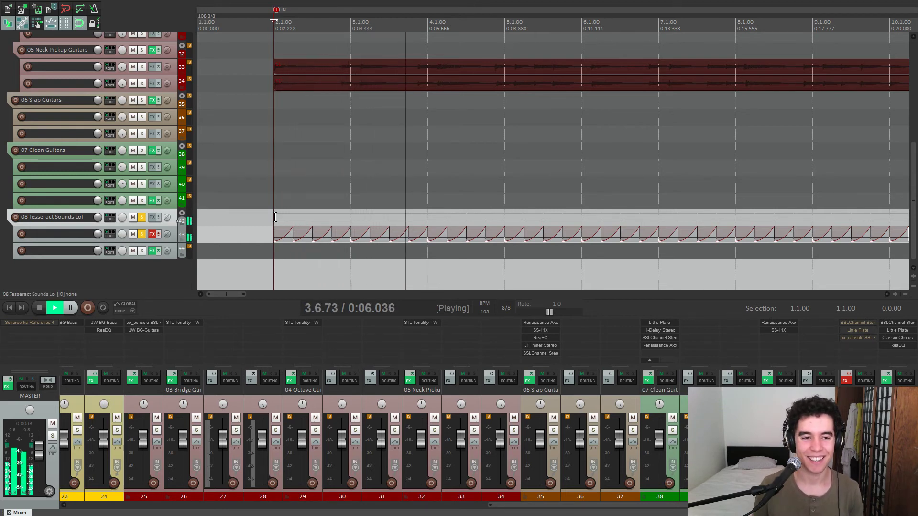
key(space)
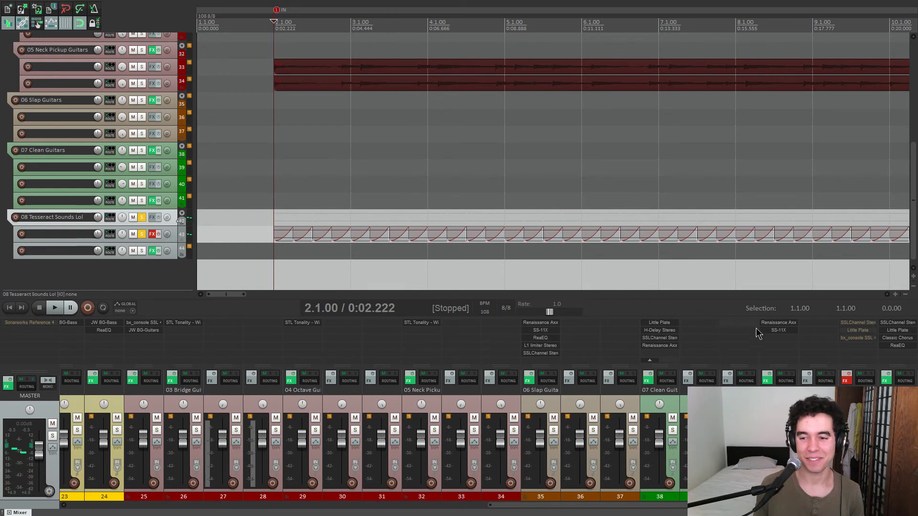
Re-enable track 43's effects and examine its SSLChannel Stereo settings while playing from 2.1.00.
click(857, 322)
drag(111, 36, 126, 28)
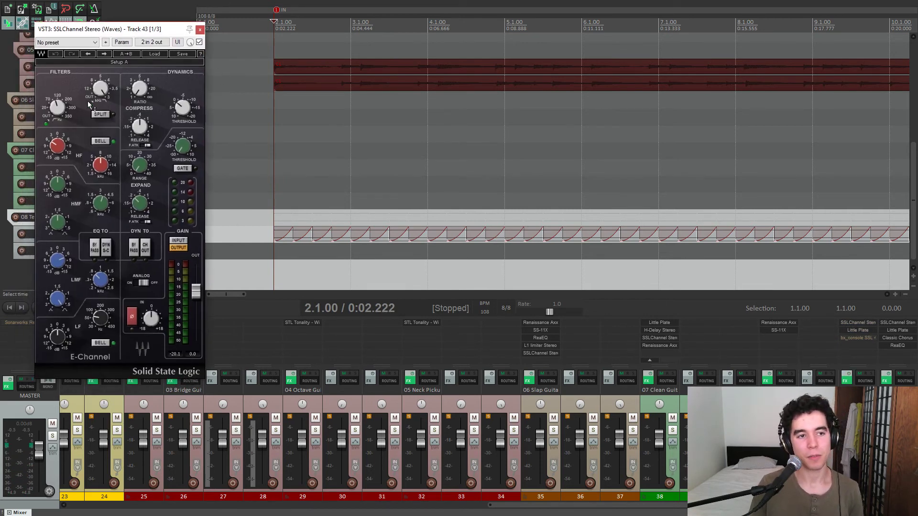
key(space)
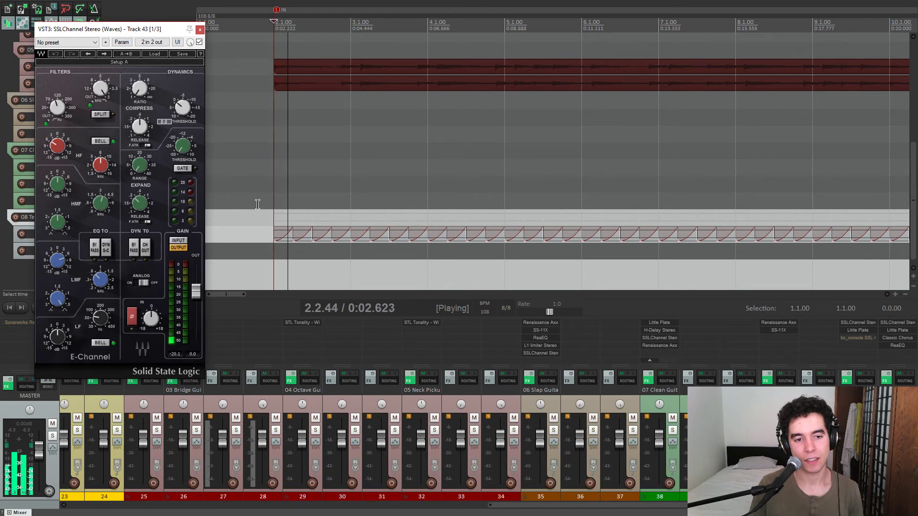
key(space)
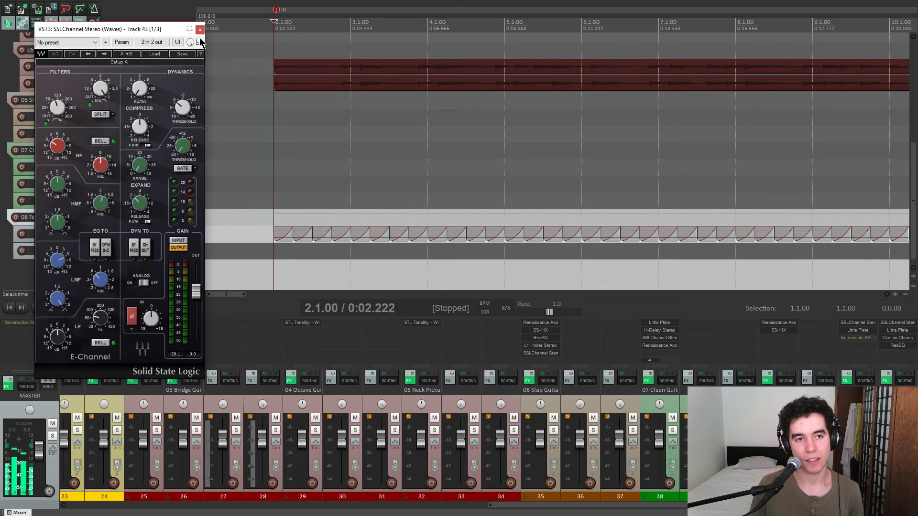
key(Escape)
Examine the Little Plate reverb settings on track 43 and close the plug-in.
click(866, 332)
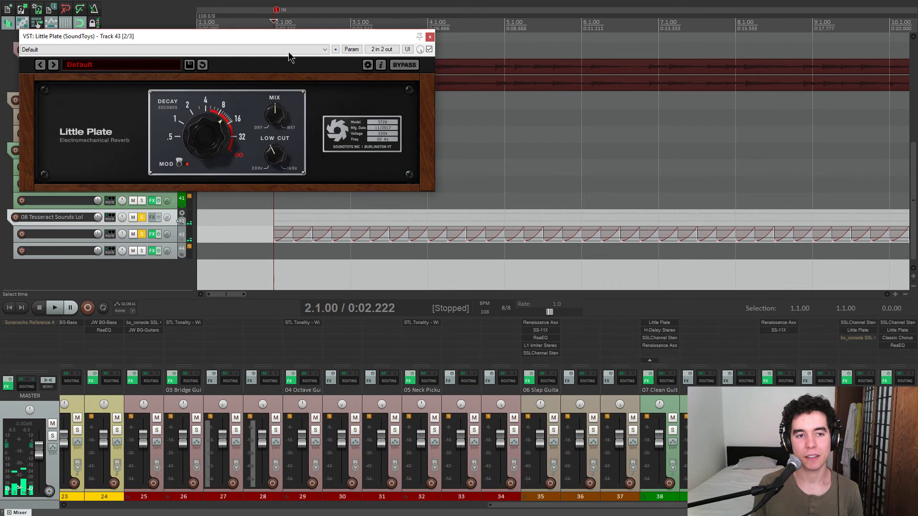
drag(293, 42, 334, 45)
click(472, 43)
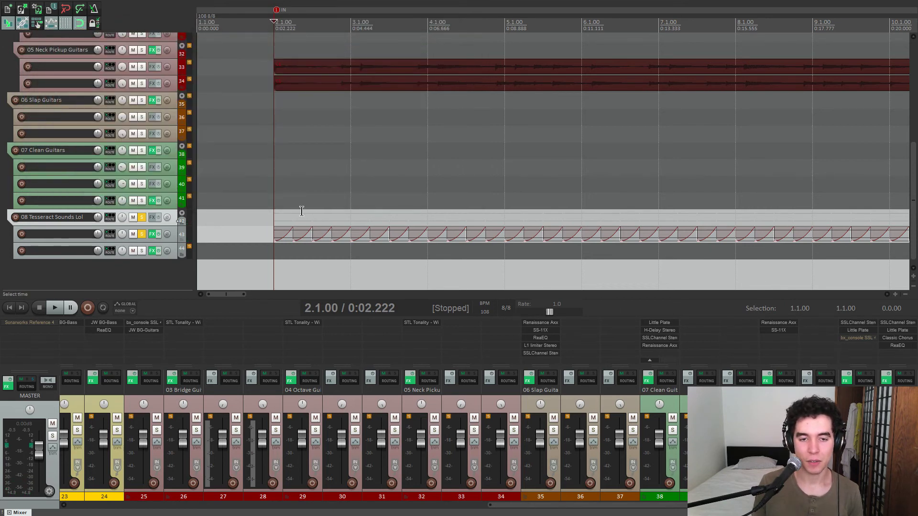
Play soloed track 43 from 2.1.00 with its effects enabled.
scroll(396, 219, down, 5)
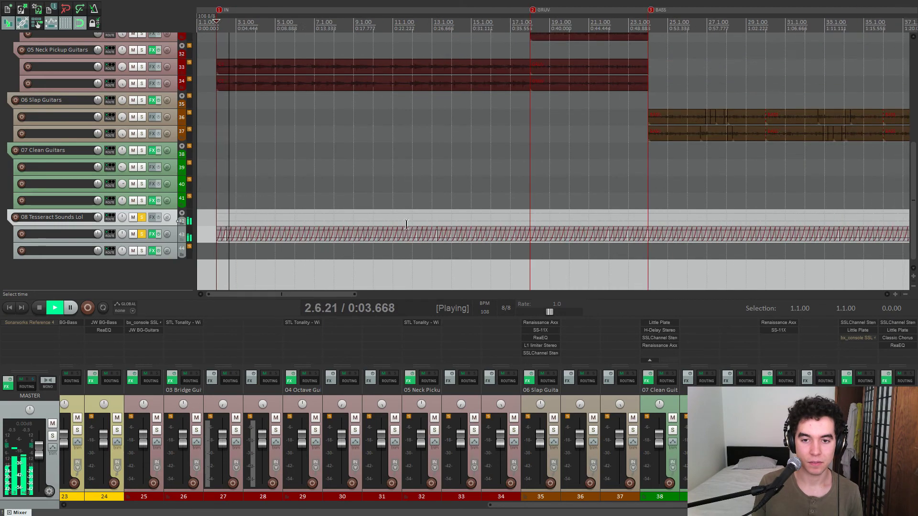
scroll(409, 226, up, 2)
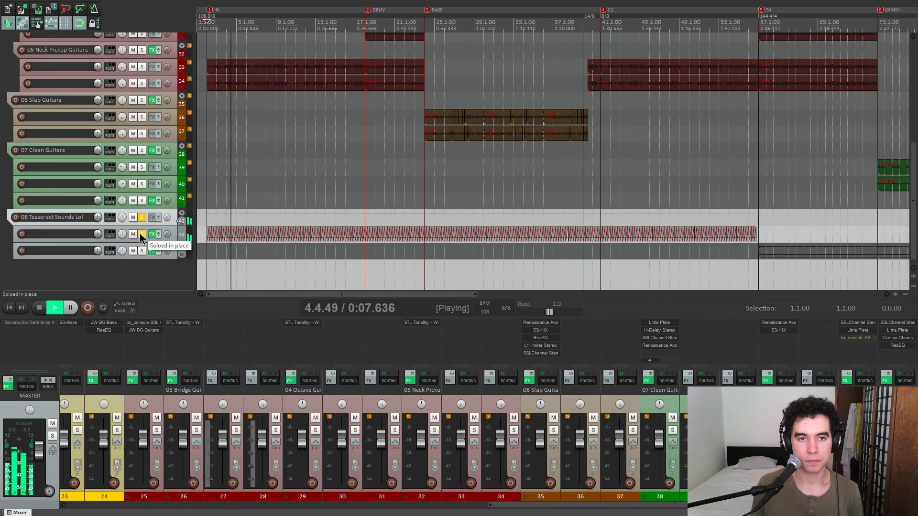
key(space)
Clear the solo on the 08 Tesseract Sounds Lol bus and play the full mix from the BASS marker at 24.1.00.
click(424, 217)
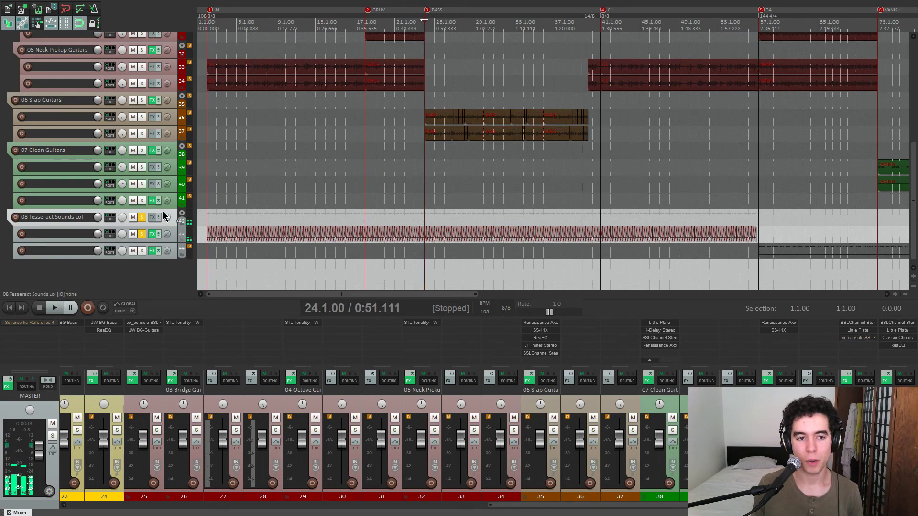
click(142, 216)
key(space)
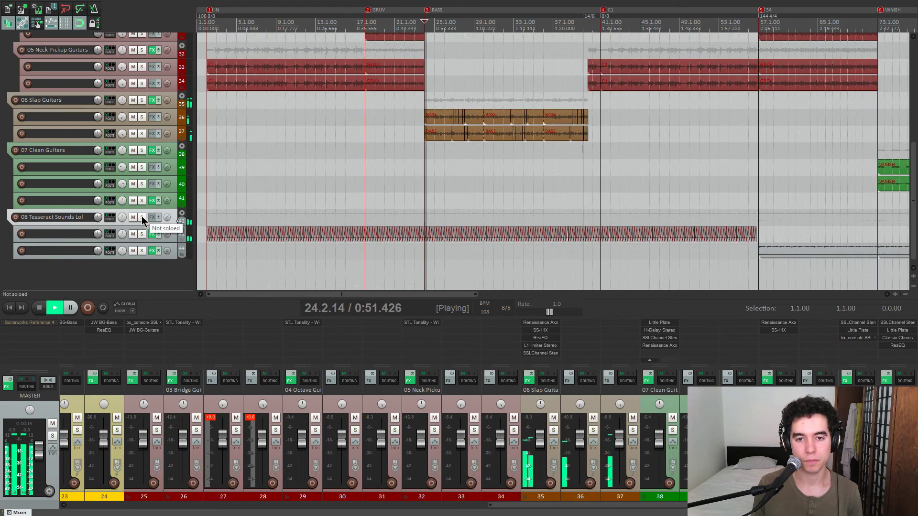
Solo track 43 and examine its bx_console SSL 4000 E filter and EQ settings.
click(141, 234)
click(154, 234)
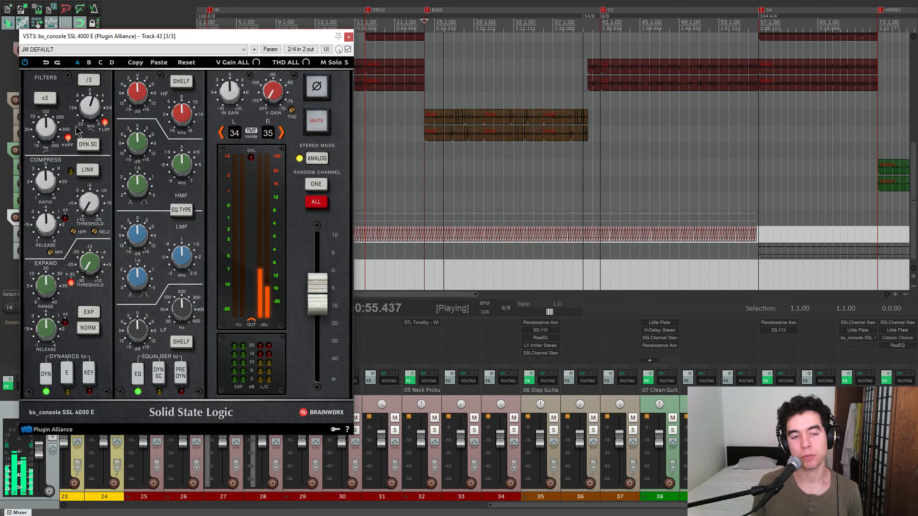
click(349, 40)
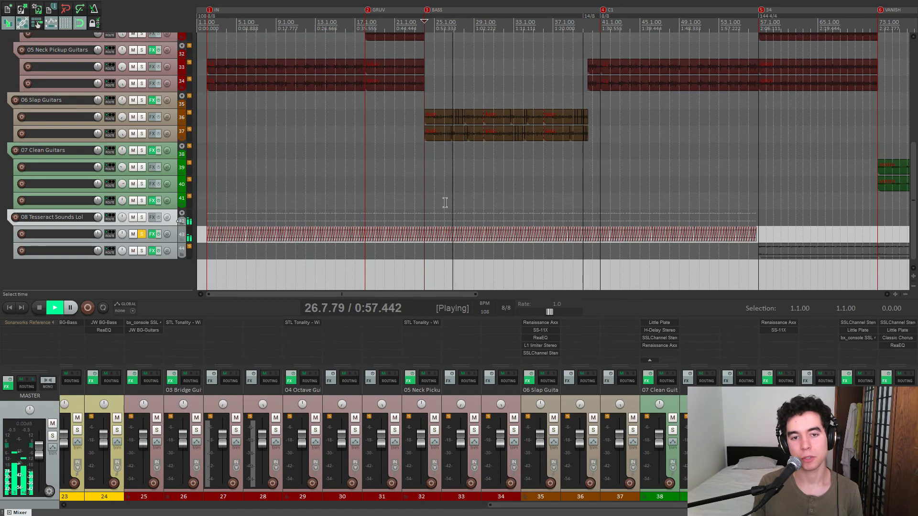
Play from the C1 marker at 41.1.00, comparing track 43 soloed and within the full mix.
click(601, 211)
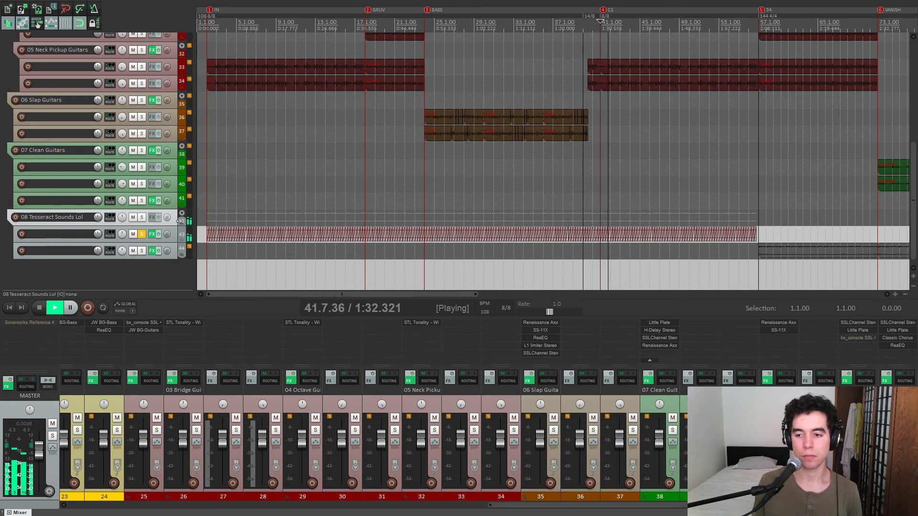
key(space)
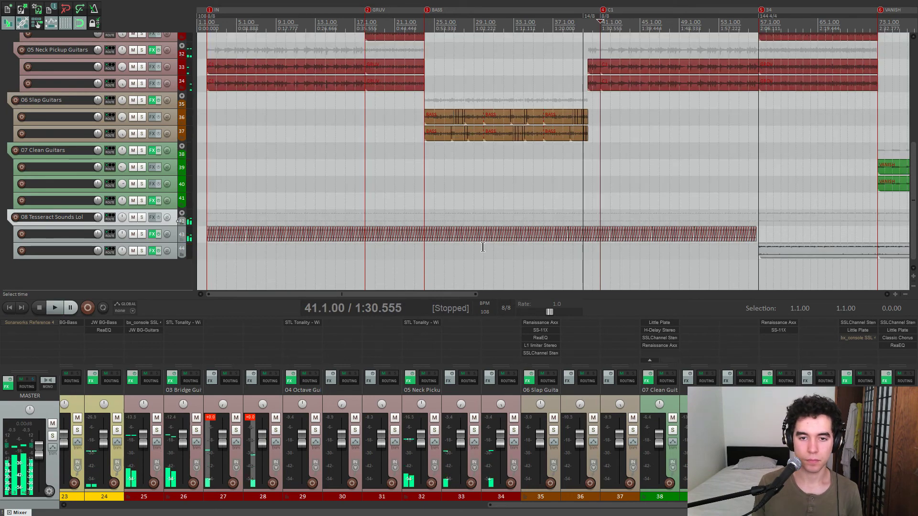
Solo track 44 and play it from the 34 marker at 57.1.00.
scroll(481, 261, down, 3)
click(481, 274)
scroll(480, 274, up, 4)
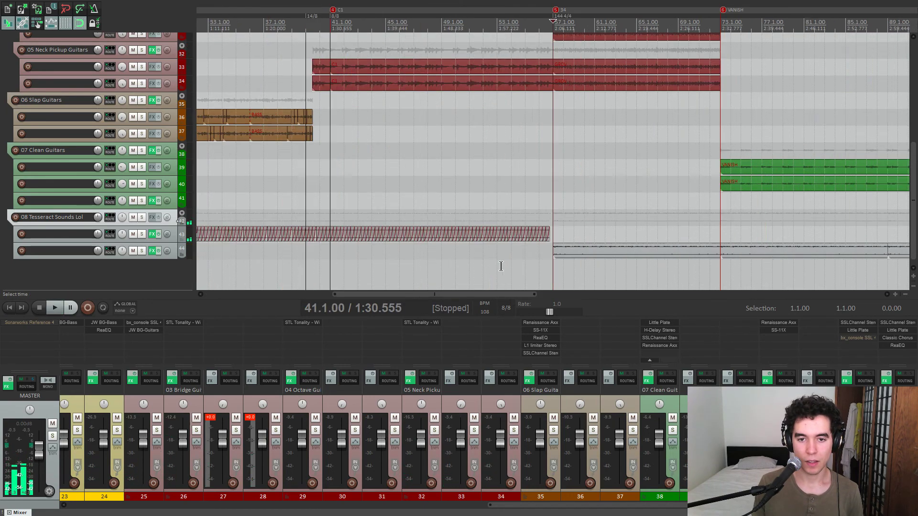
click(142, 250)
scroll(481, 266, up, 2)
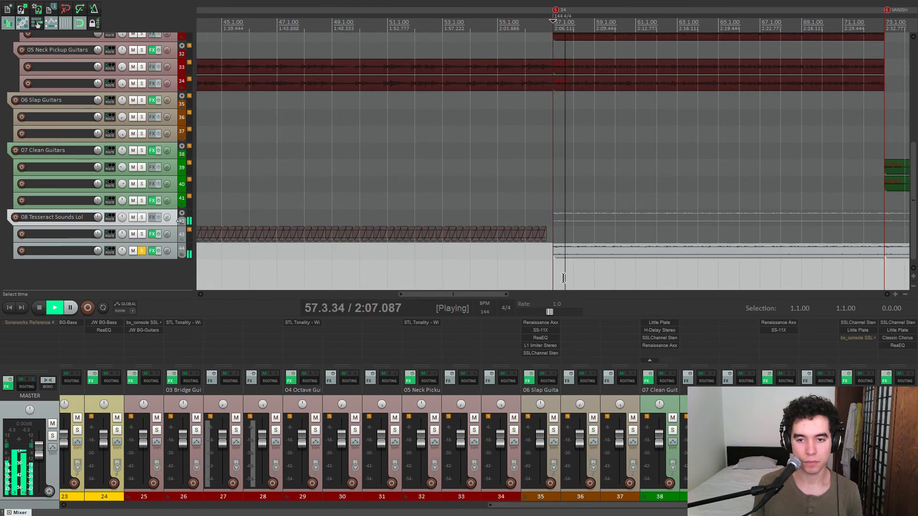
scroll(563, 278, down, 2)
scroll(493, 388, down, 1)
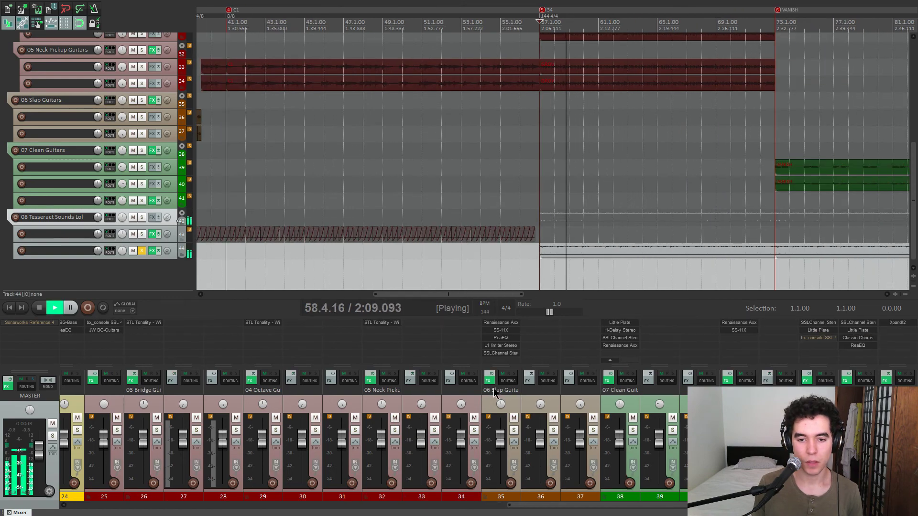
key(space)
Play track 44 from 63.1.00 with its effects bypassed, and re-enable the effects.
scroll(580, 274, down, 4)
click(563, 275)
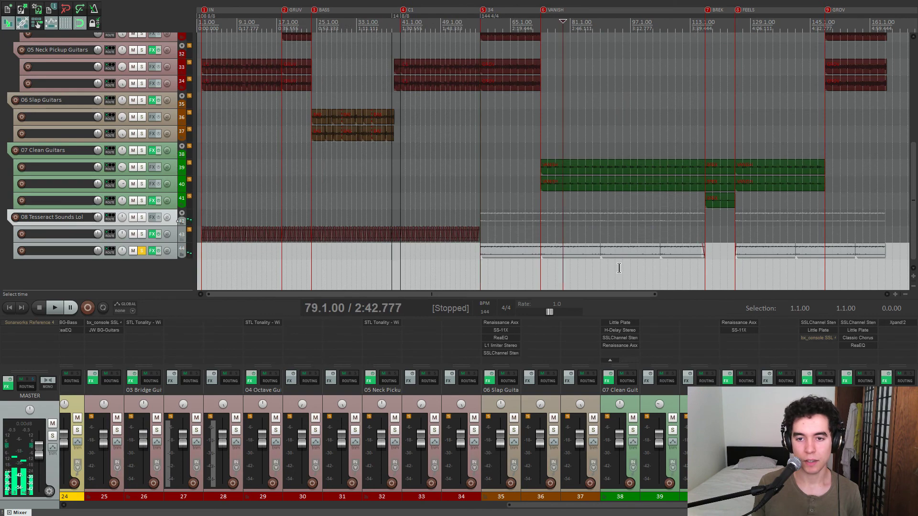
scroll(525, 230, up, 4)
click(490, 231)
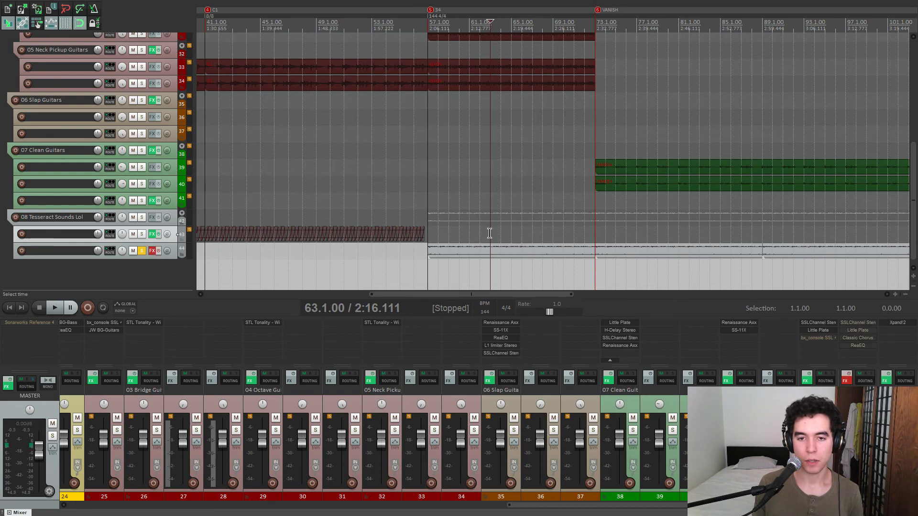
key(space)
click(848, 379)
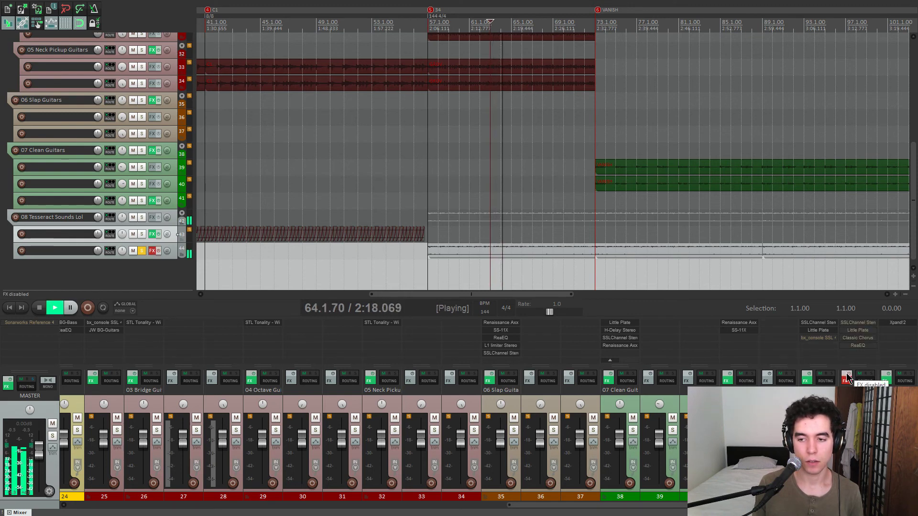
Stop playback and examine the SSLChannel Stereo and Little Plate settings on track 44.
click(858, 322)
key(space)
drag(127, 39, 318, 42)
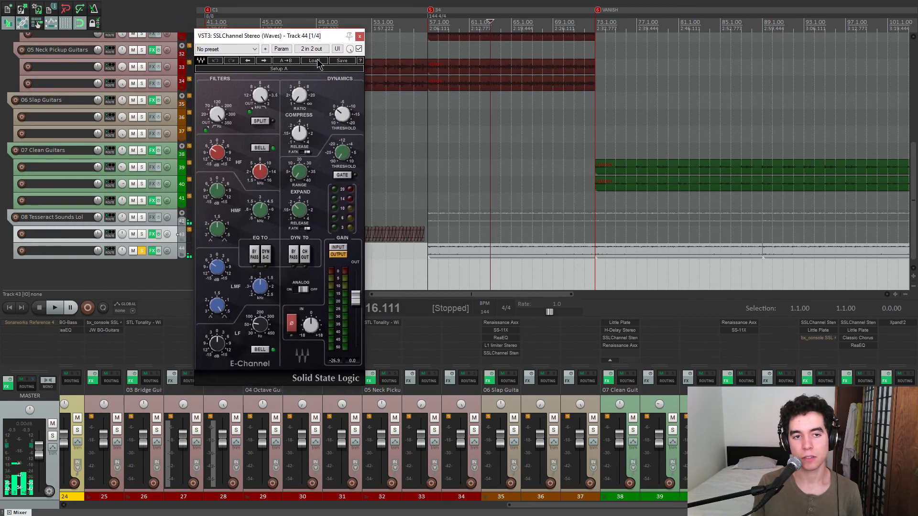
click(360, 36)
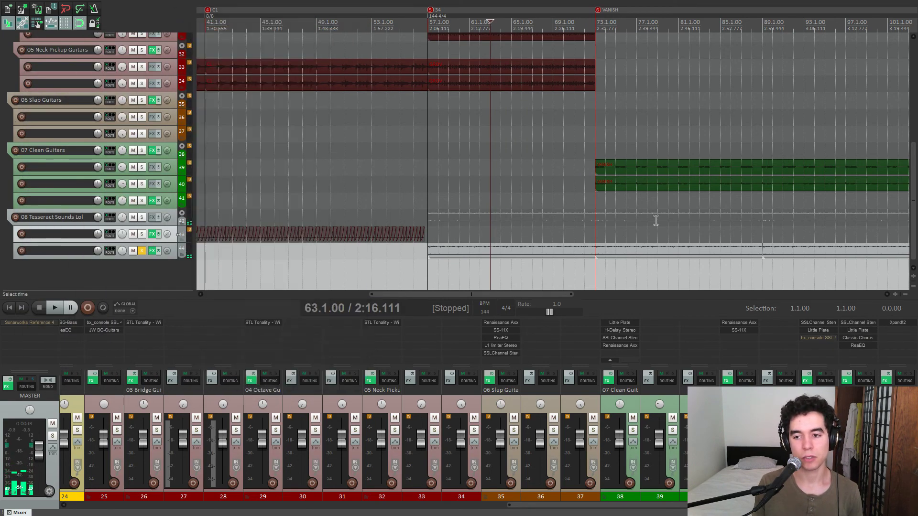
click(865, 334)
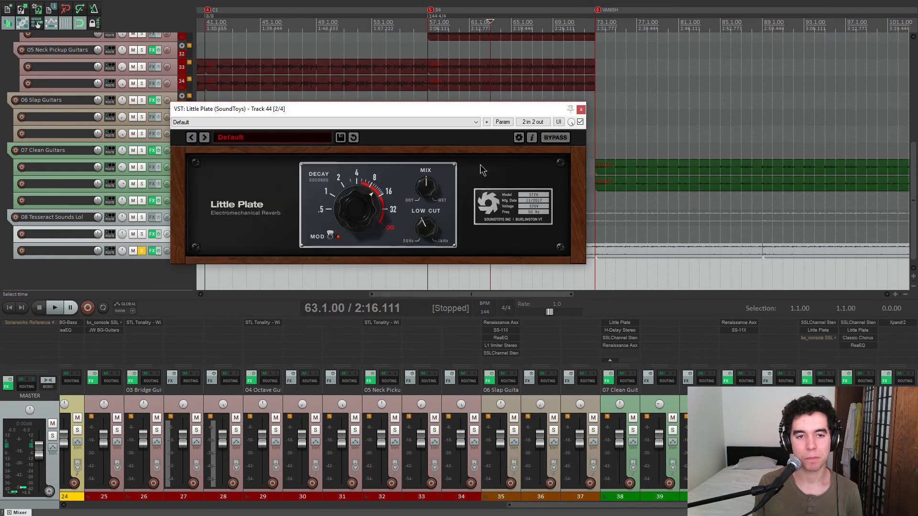
click(581, 110)
Examine the Classic Chorus delay, modulation and output settings on track 44 and close the plug-in.
click(849, 339)
drag(220, 18, 409, 98)
click(314, 125)
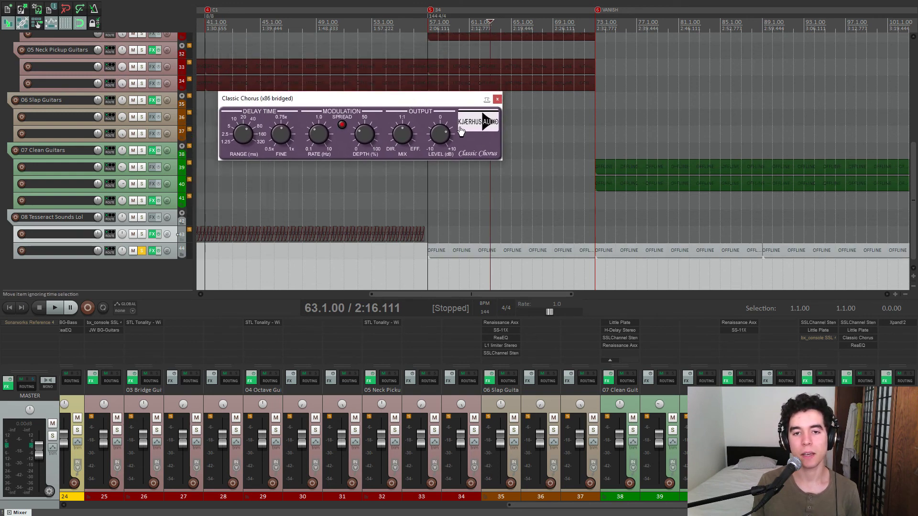
drag(458, 100, 458, 106)
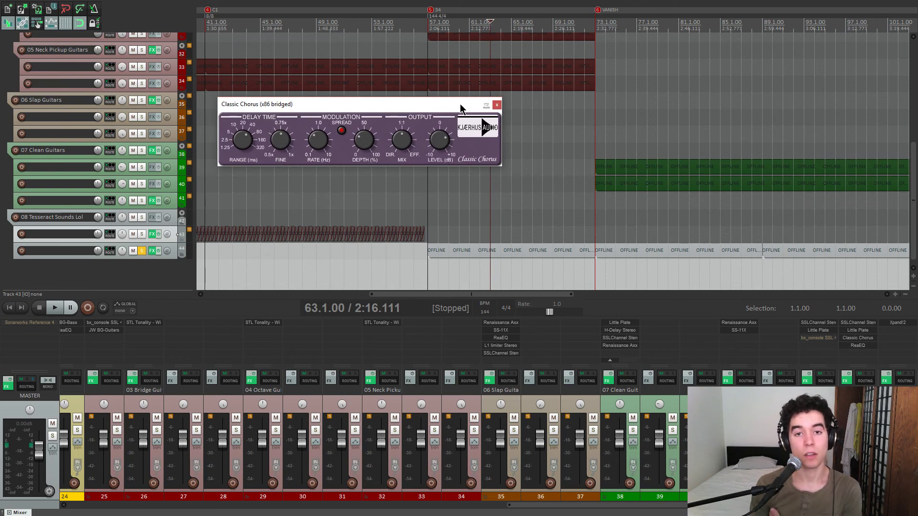
drag(460, 107, 457, 113)
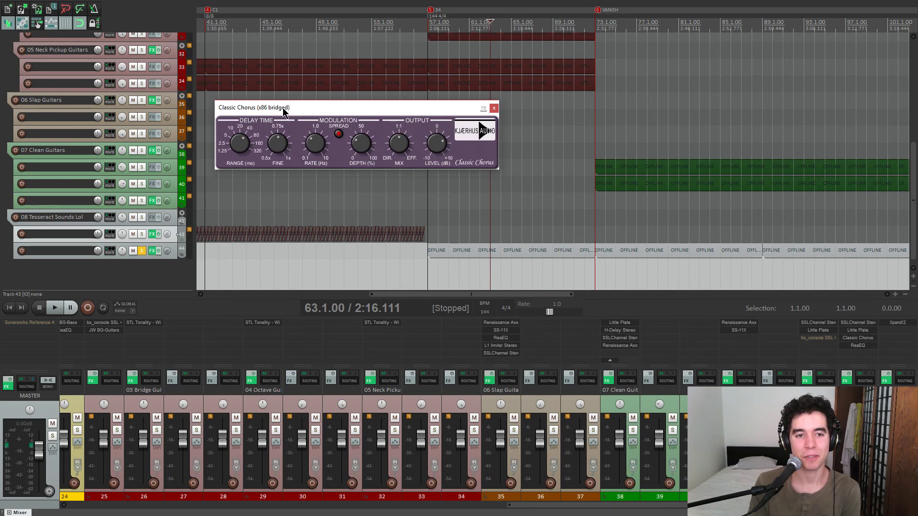
drag(282, 110, 277, 108)
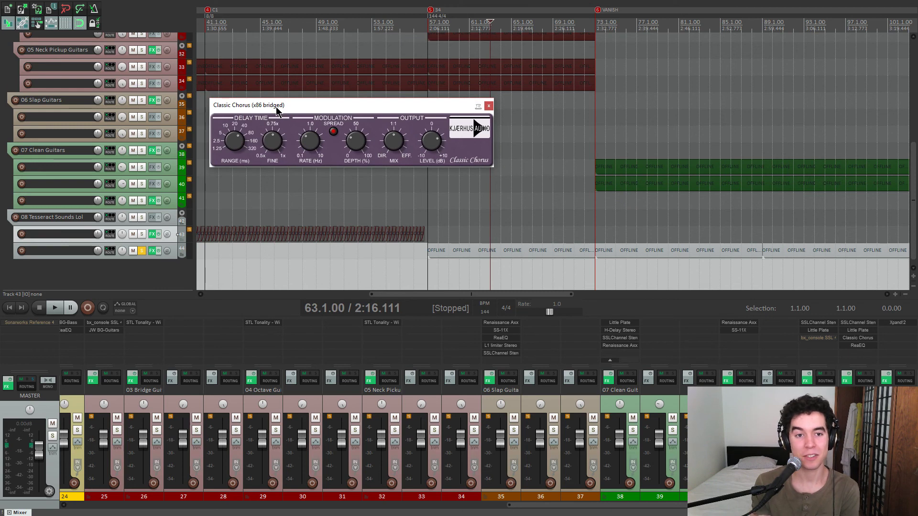
click(489, 106)
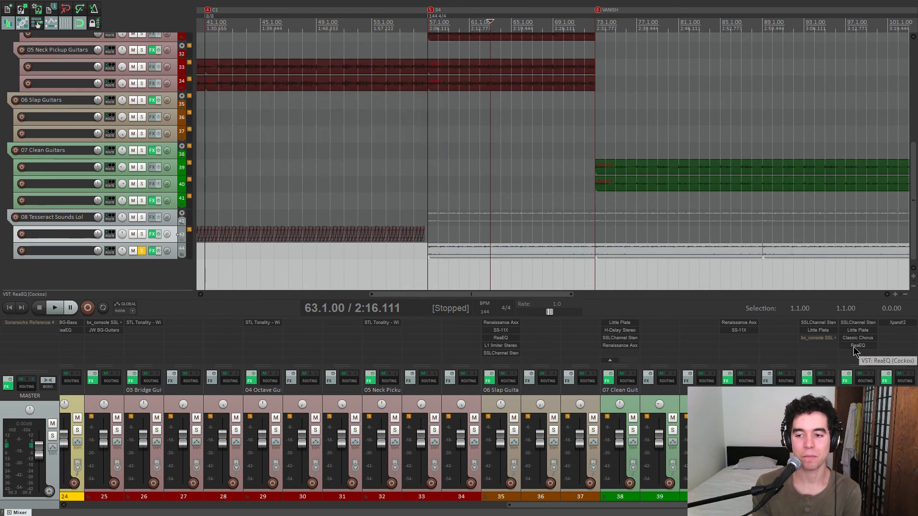
Open ReaEQ on track 44 and inspect its band 3 cut.
click(857, 346)
drag(199, 41, 264, 53)
click(213, 118)
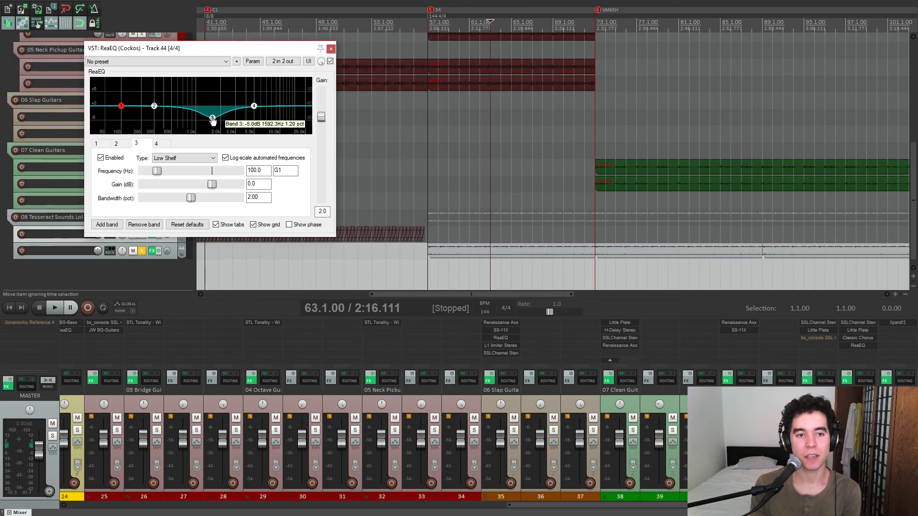
Set band 3 of track 44's ReaEQ to 1550.8 Hz while auditioning from 63.1.00, and close the plug-in.
key(space)
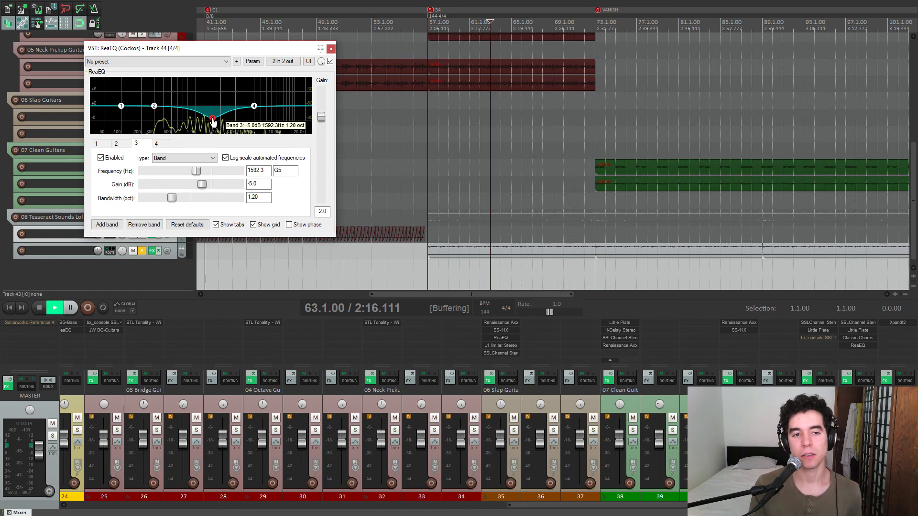
mouse_move(213, 122)
mouse_down()
mouse_move(215, 89)
mouse_move(212, 122)
mouse_up()
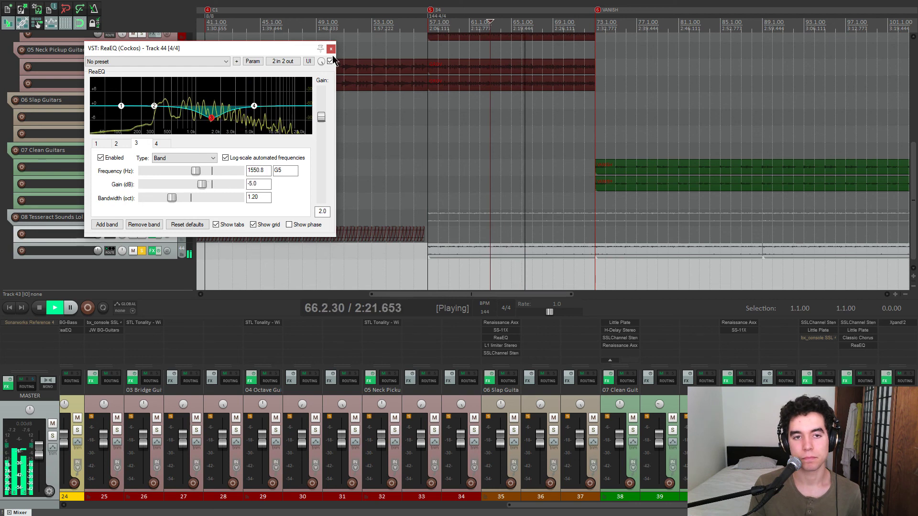
key(space)
click(331, 48)
Play the full mix from 63.1.00 with track 44 unsoloed, and stop playback.
key(space)
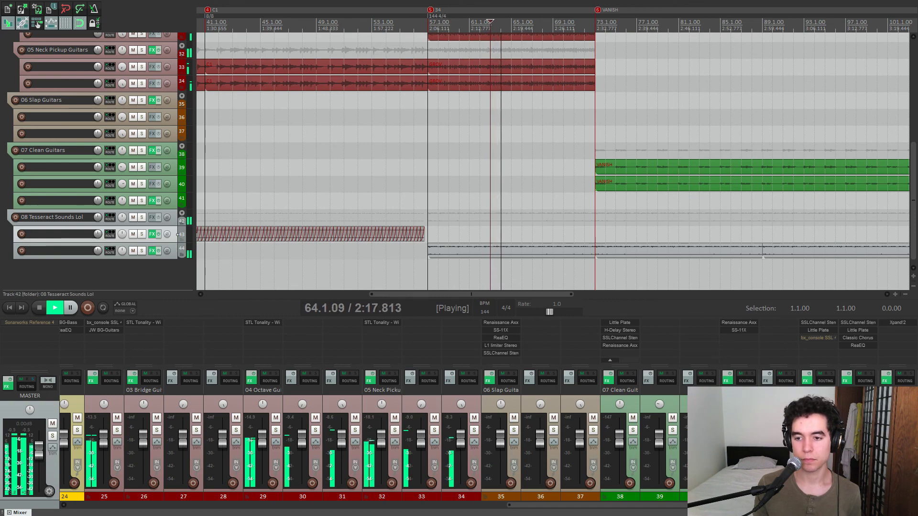
scroll(535, 271, down, 6)
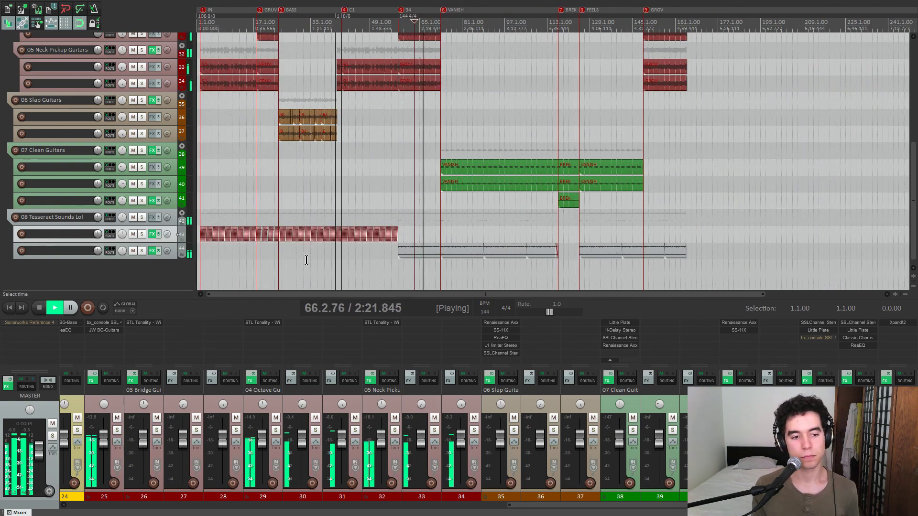
key(space)
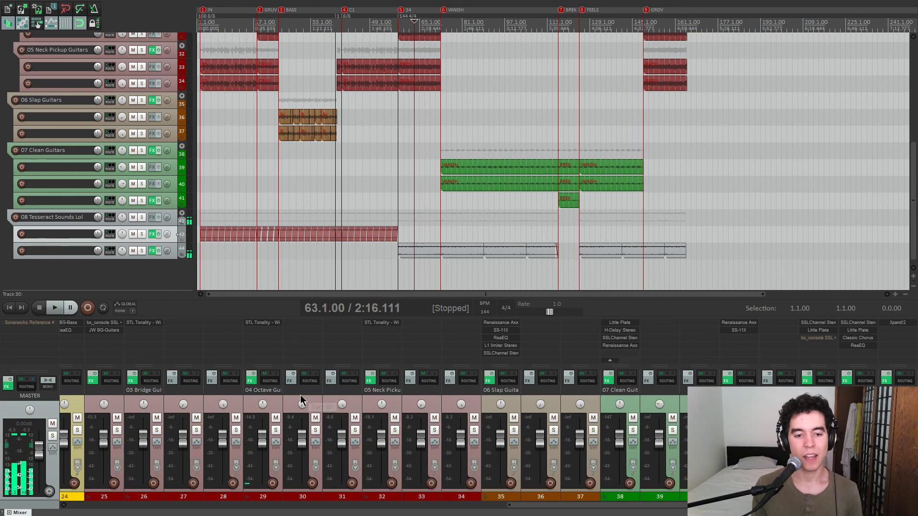
Return the edit cursor to 2.1.00 and select track 2, the mix bus.
scroll(302, 397, left, 10)
scroll(5, 215, up, 3)
scroll(3, 215, up, 15)
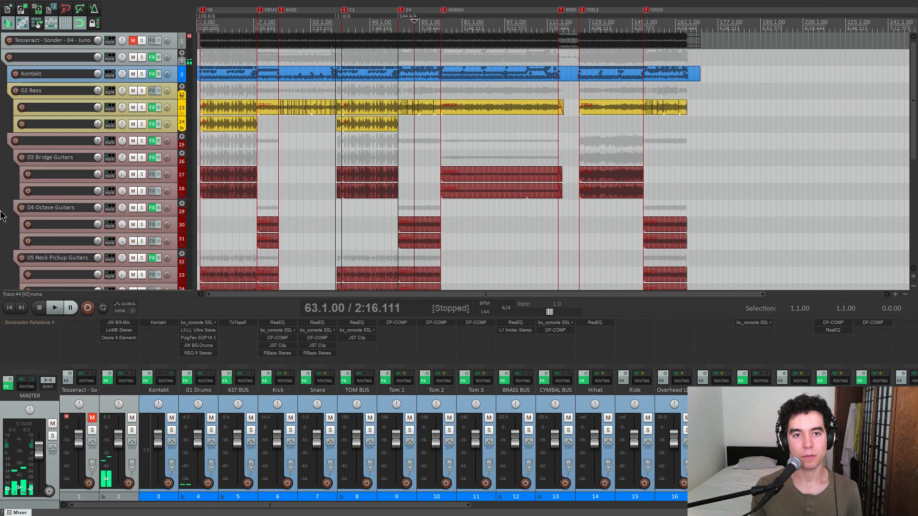
key(Home)
click(72, 57)
scroll(96, 106, down, 1)
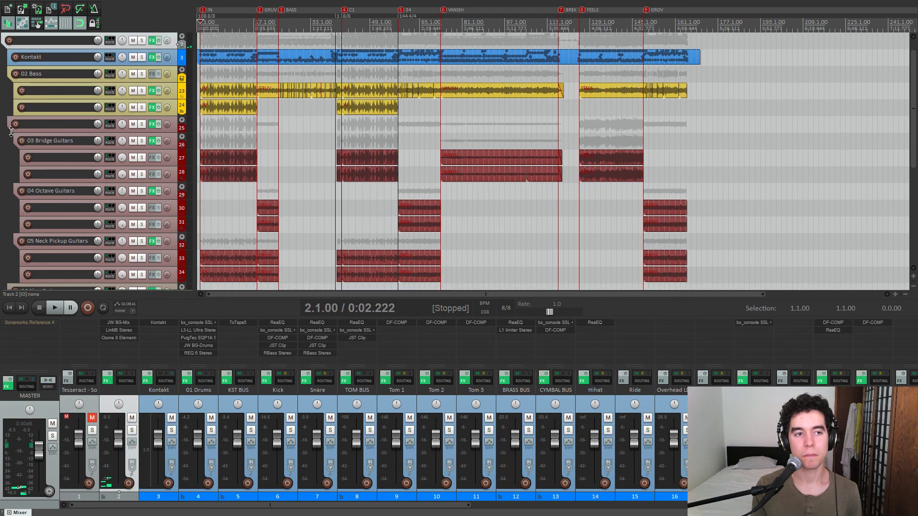
scroll(373, 146, up, 5)
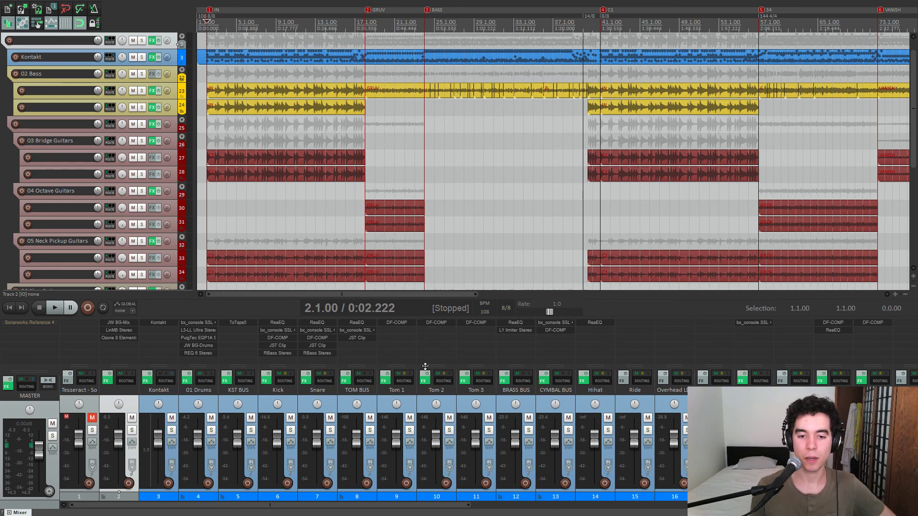
scroll(429, 390, right, 8)
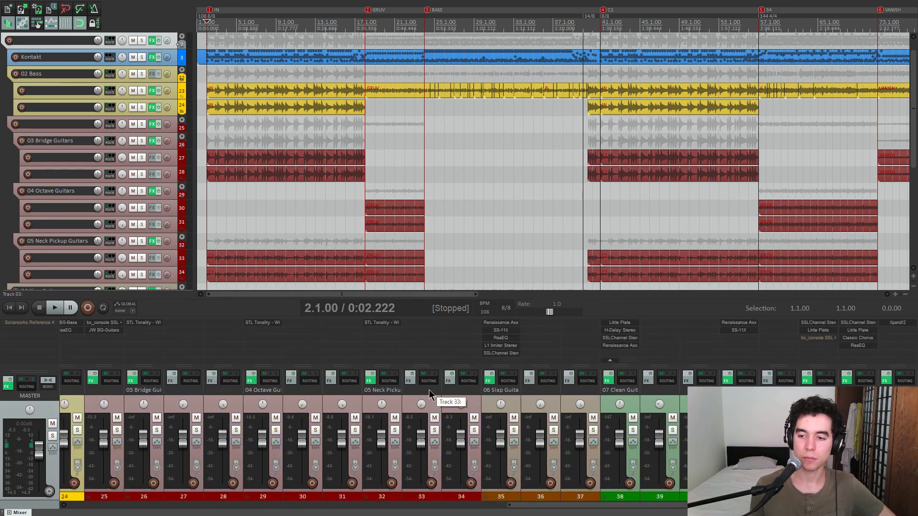
scroll(429, 389, left, 8)
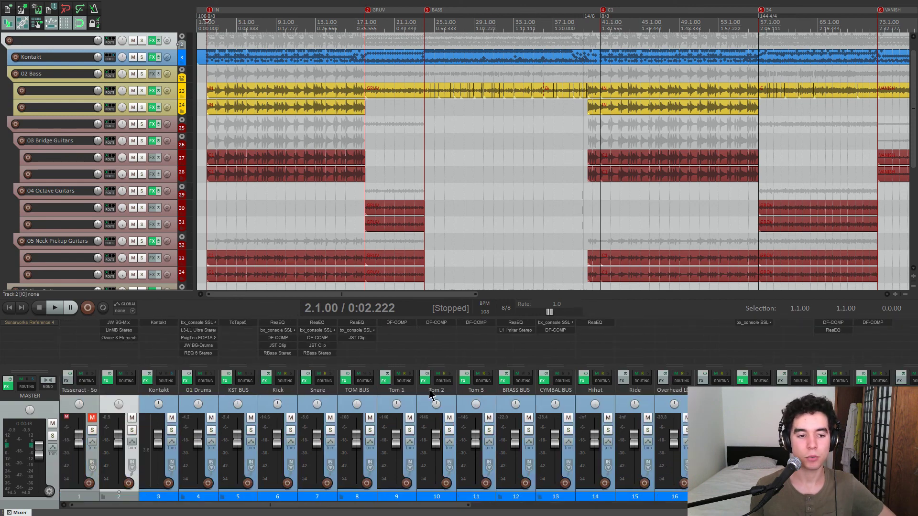